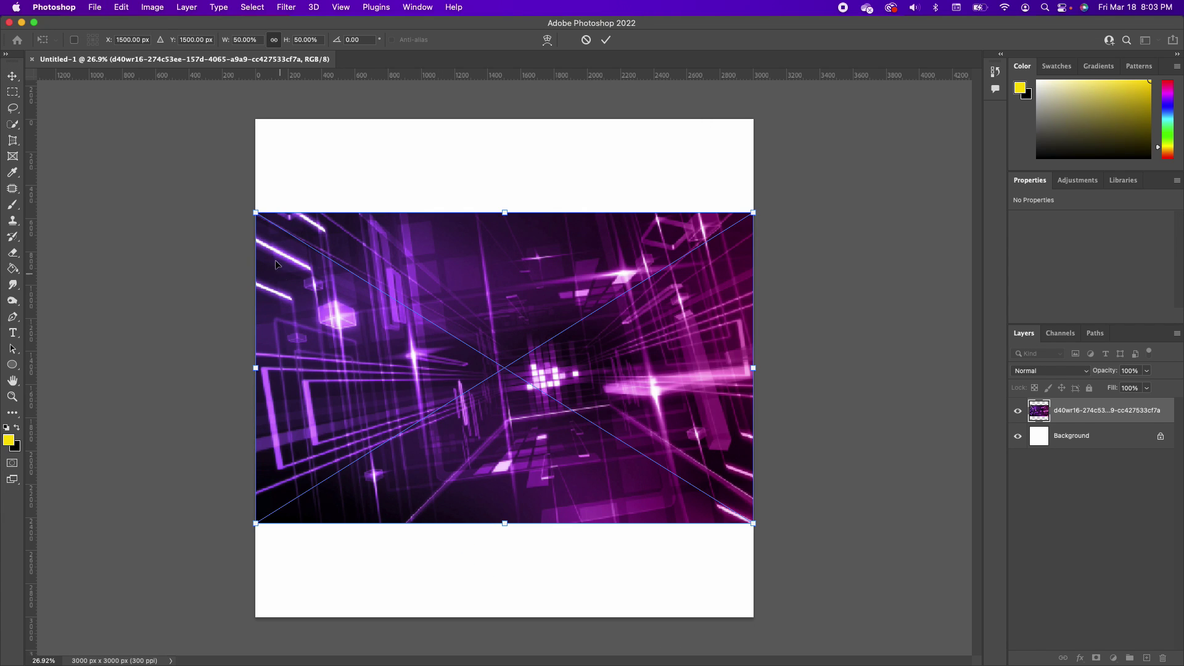
# - Scale up the placed purple neon image to fill the 3000 × 3000 canvas, shifted slightly left
pyautogui.moveTo(256, 212); pyautogui.dragTo(64, 90)
pyautogui.moveTo(527, 491); pyautogui.dragTo(606, 480)
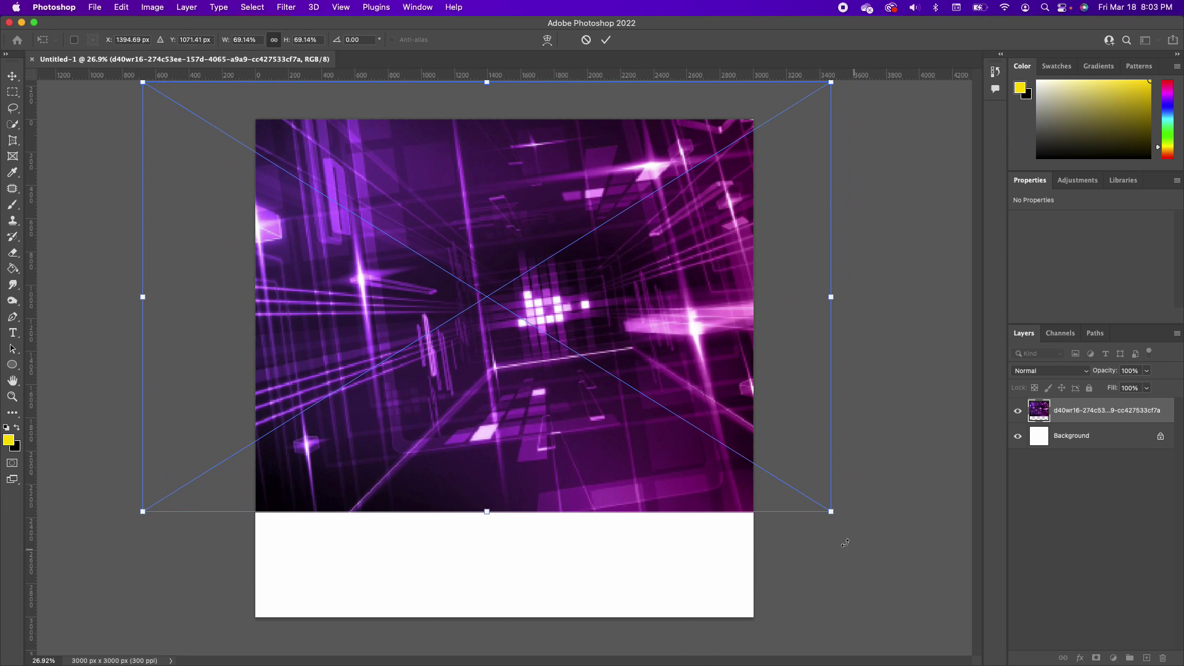
pyautogui.moveTo(831, 511); pyautogui.dragTo(1013, 664)
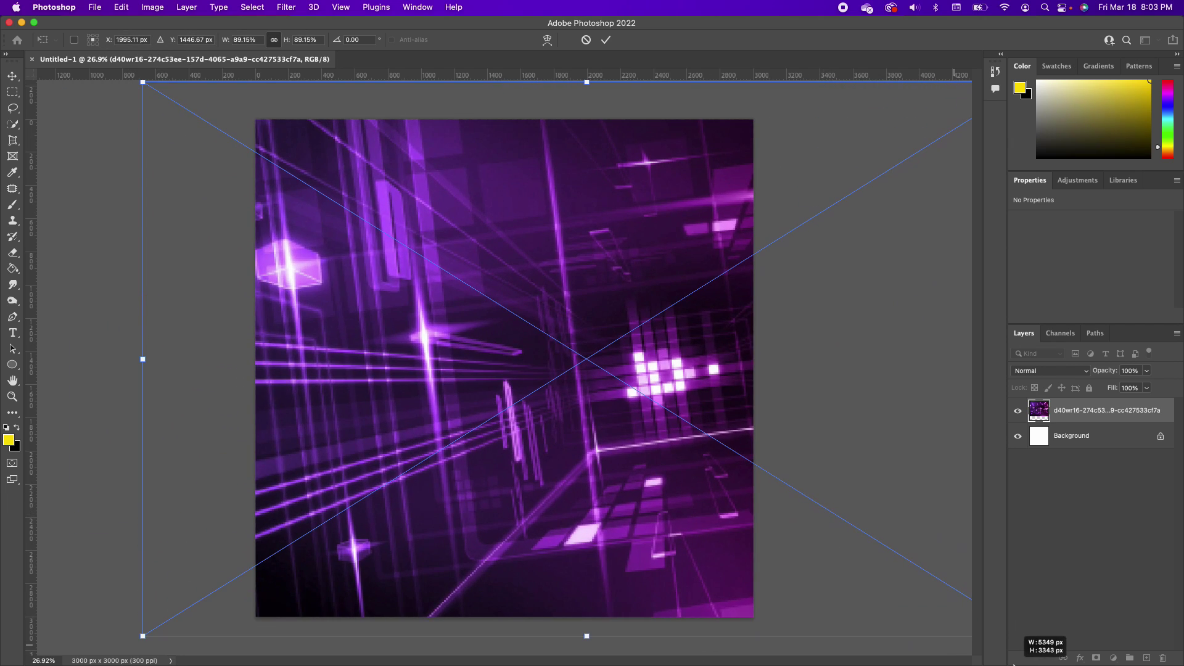
pyautogui.moveTo(563, 474); pyautogui.dragTo(519, 470)
pyautogui.press('Return')
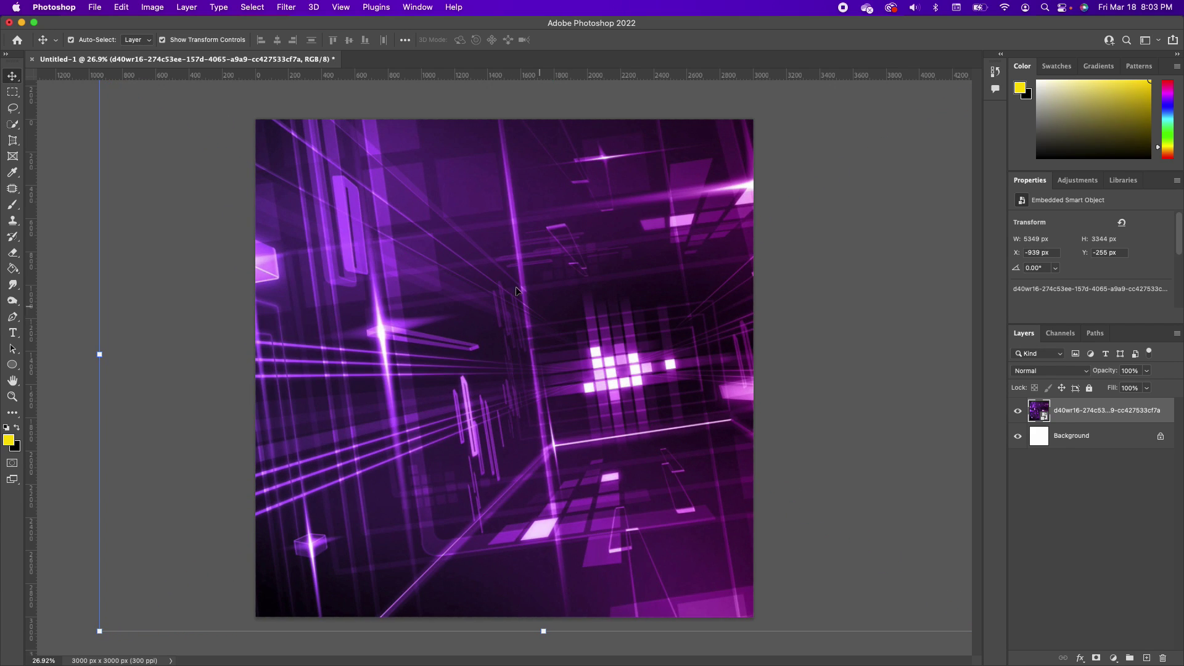
# - Apply a 13.4-pixel Gaussian Blur to the purple neon image
pyautogui.click(287, 7)
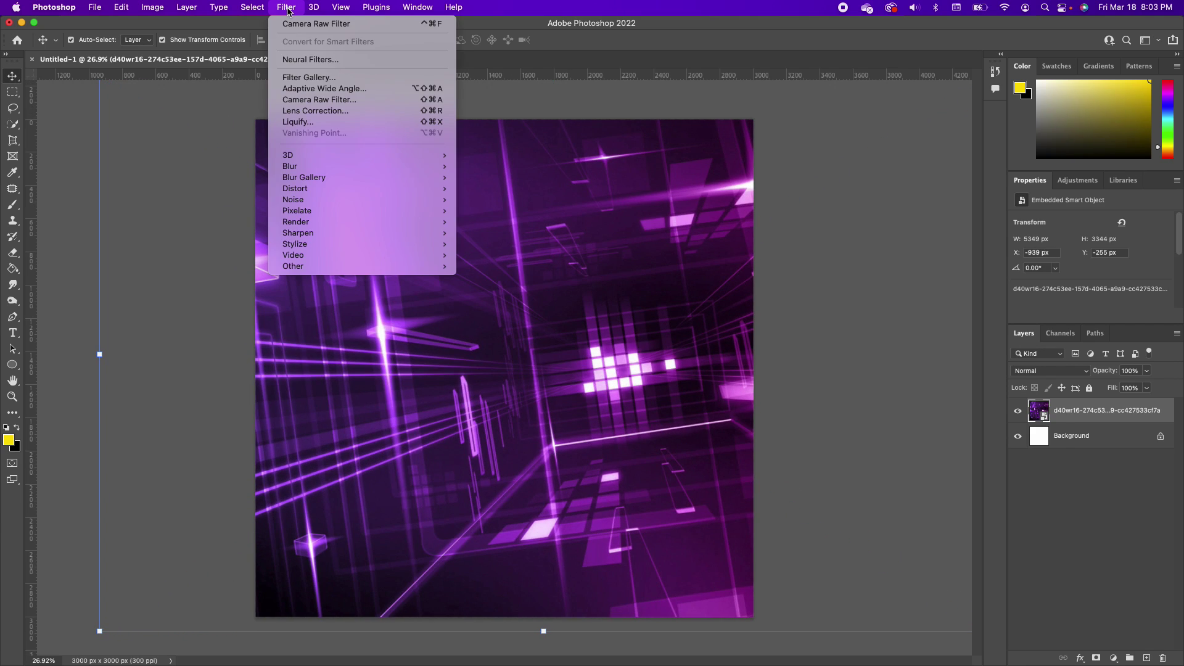
pyautogui.moveTo(332, 168)
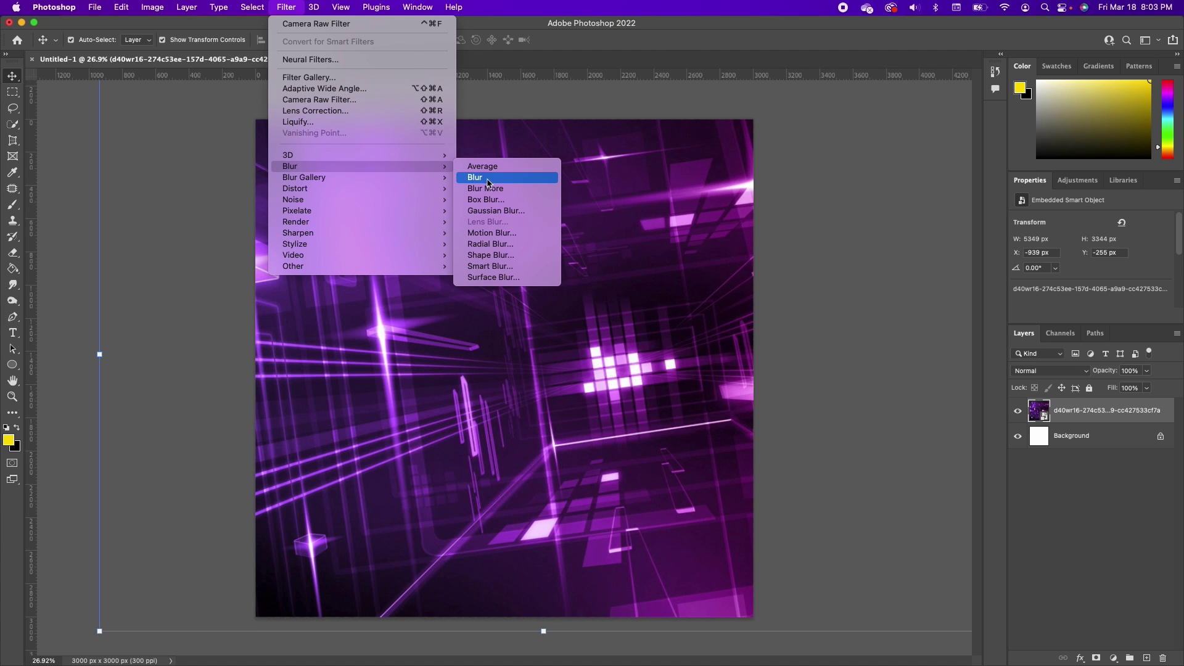
pyautogui.click(495, 210)
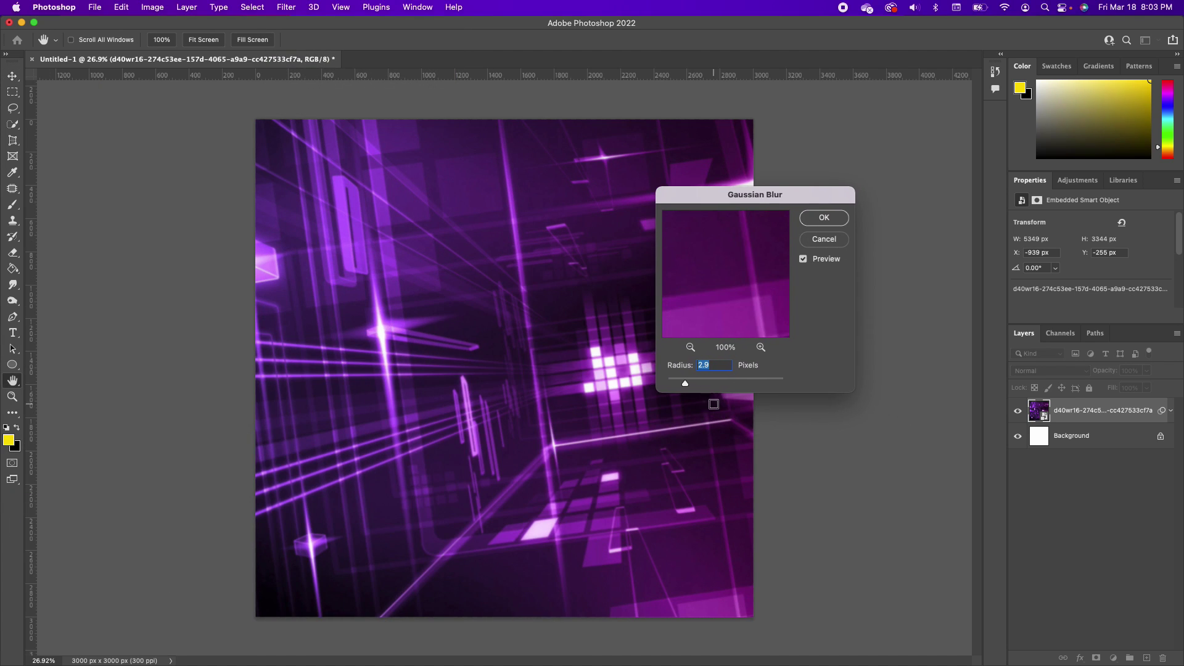
pyautogui.moveTo(686, 384); pyautogui.dragTo(715, 383)
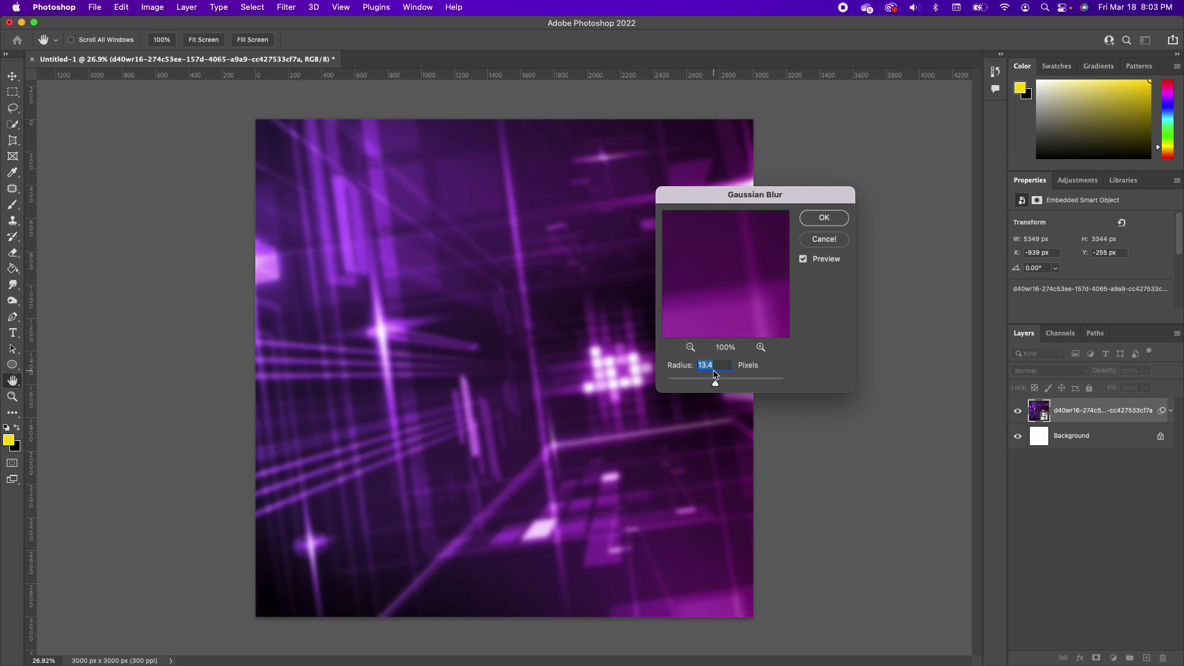
pyautogui.click(820, 219)
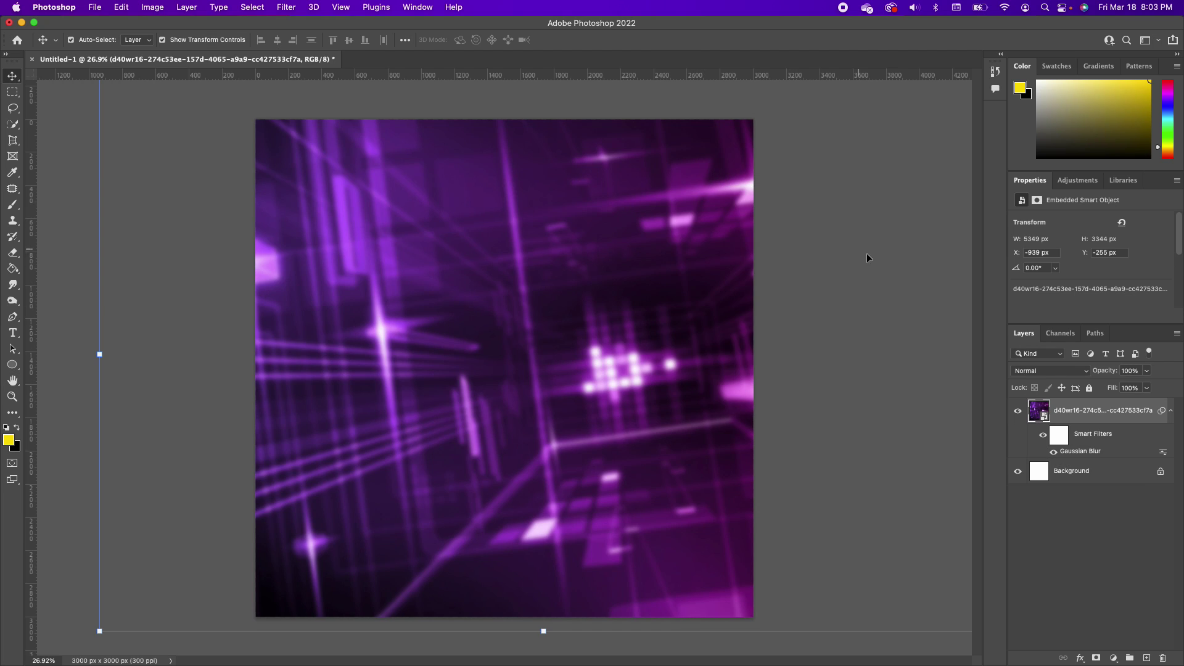
# - Add a navy #0a266e Solid Color fill layer above the purple image
pyautogui.doubleClick(1124, 411)
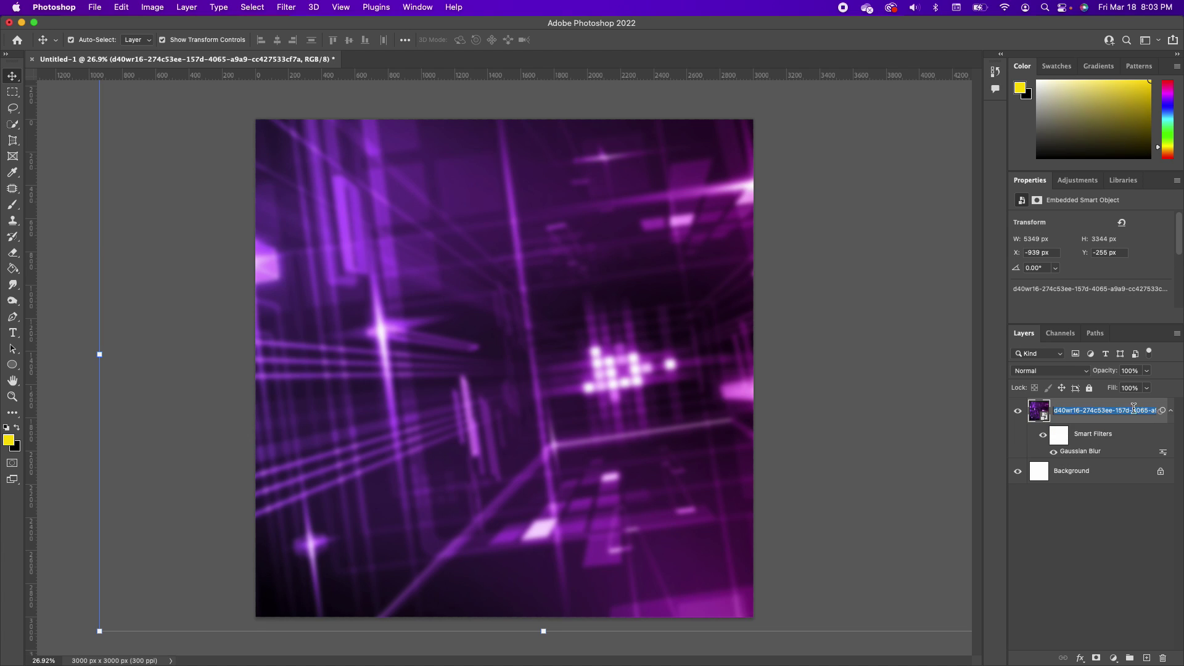
pyautogui.click(1096, 658)
pyautogui.click(1114, 659)
pyautogui.click(1122, 377)
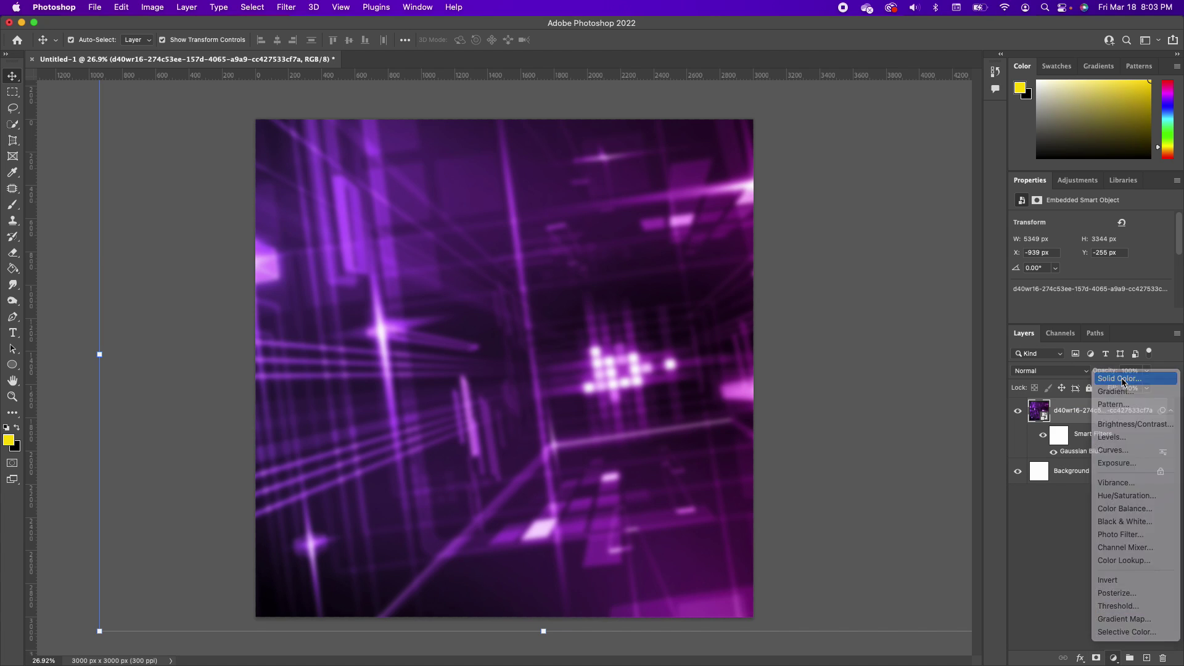
pyautogui.click(888, 363)
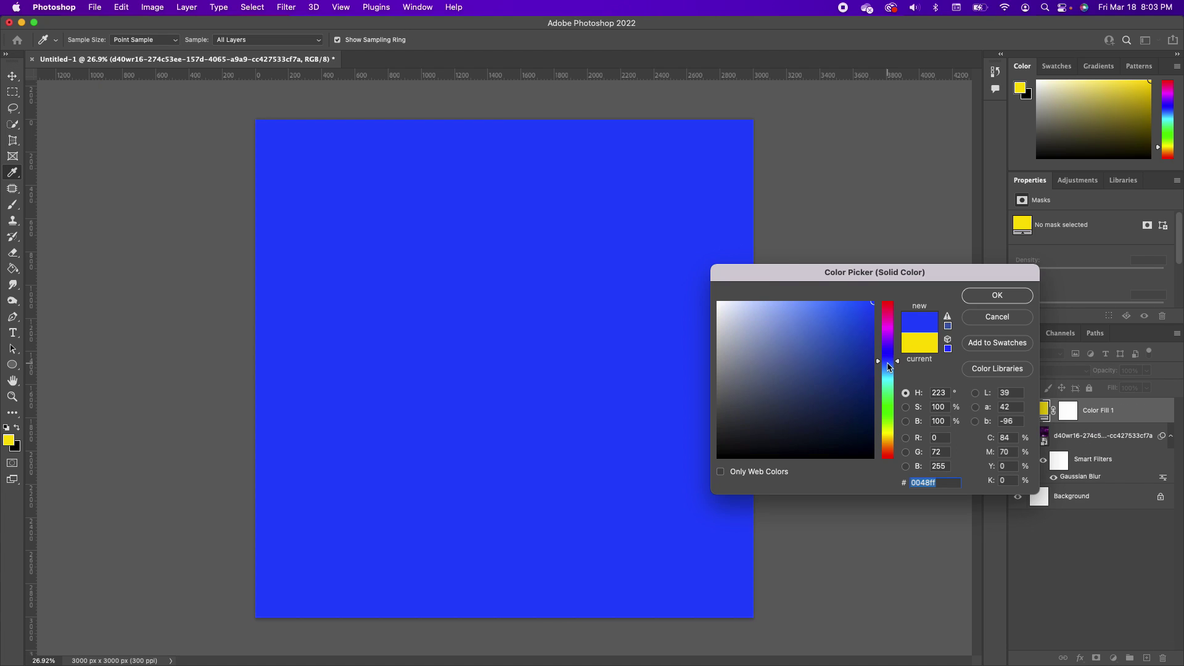
pyautogui.click(858, 390)
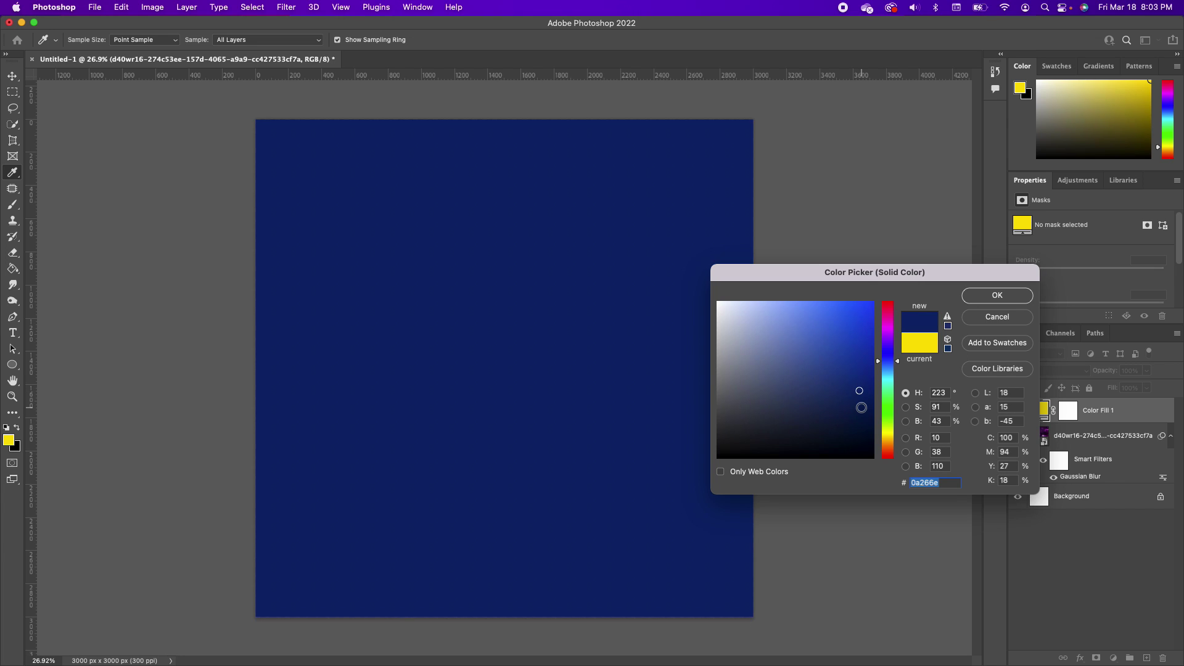
pyautogui.click(993, 297)
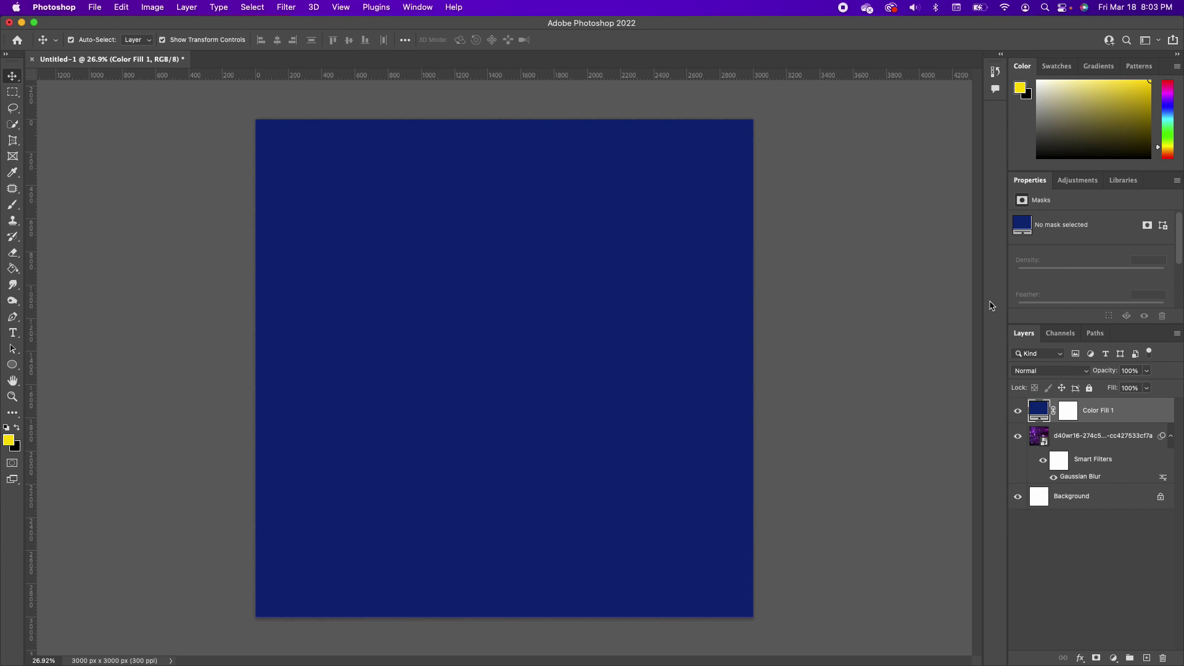
# - Set the navy fill layer to Hard Light blending at 77% opacity
pyautogui.click(1051, 373)
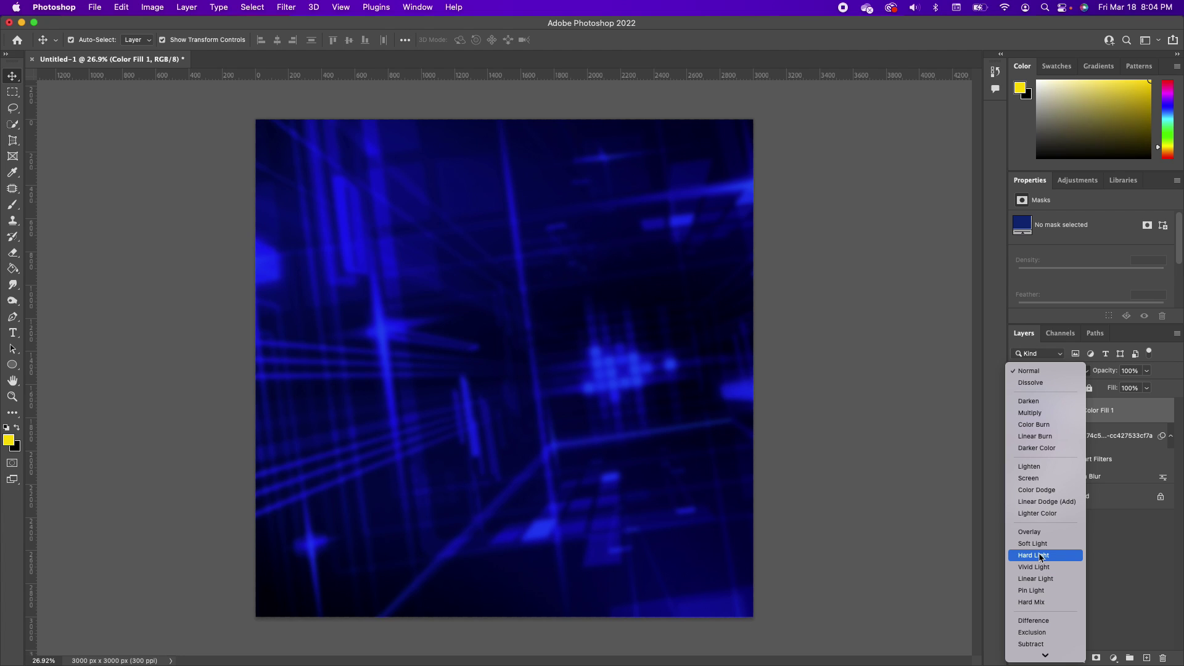
pyautogui.click(1040, 556)
pyautogui.click(1146, 371)
pyautogui.moveTo(1149, 385); pyautogui.dragTo(1135, 388)
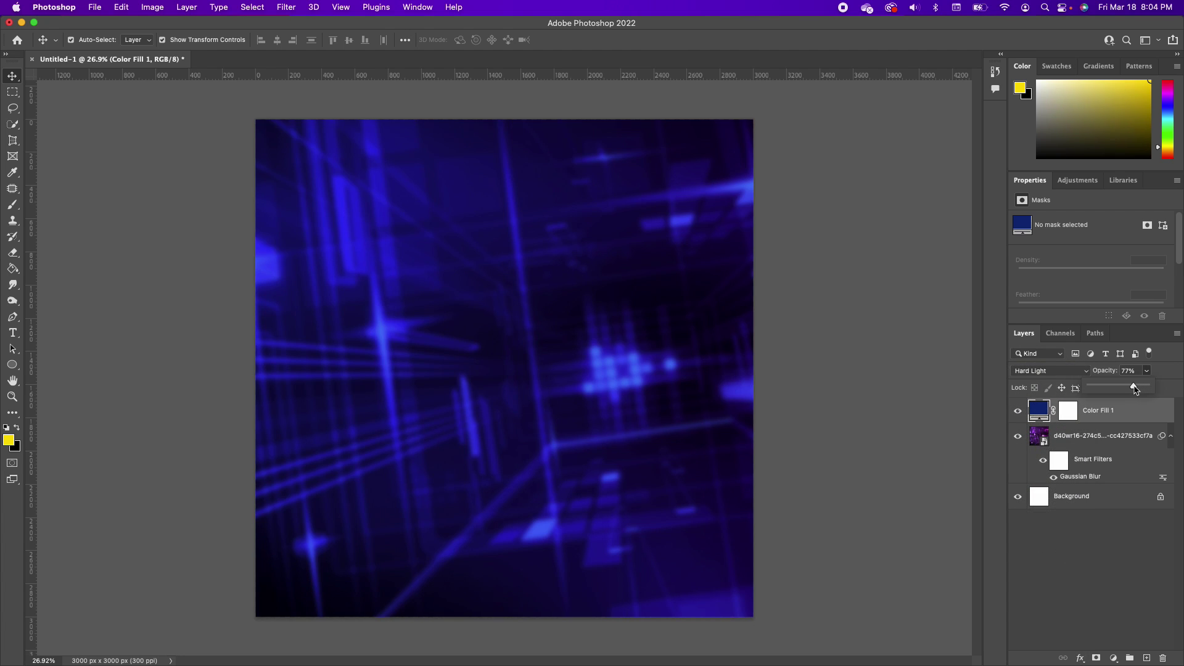
# - Place the connected-lines image and scale it to cover the whole canvas
pyautogui.moveTo(576, 177); pyautogui.dragTo(531, 394)
pyautogui.moveTo(468, 329); pyautogui.dragTo(240, 82)
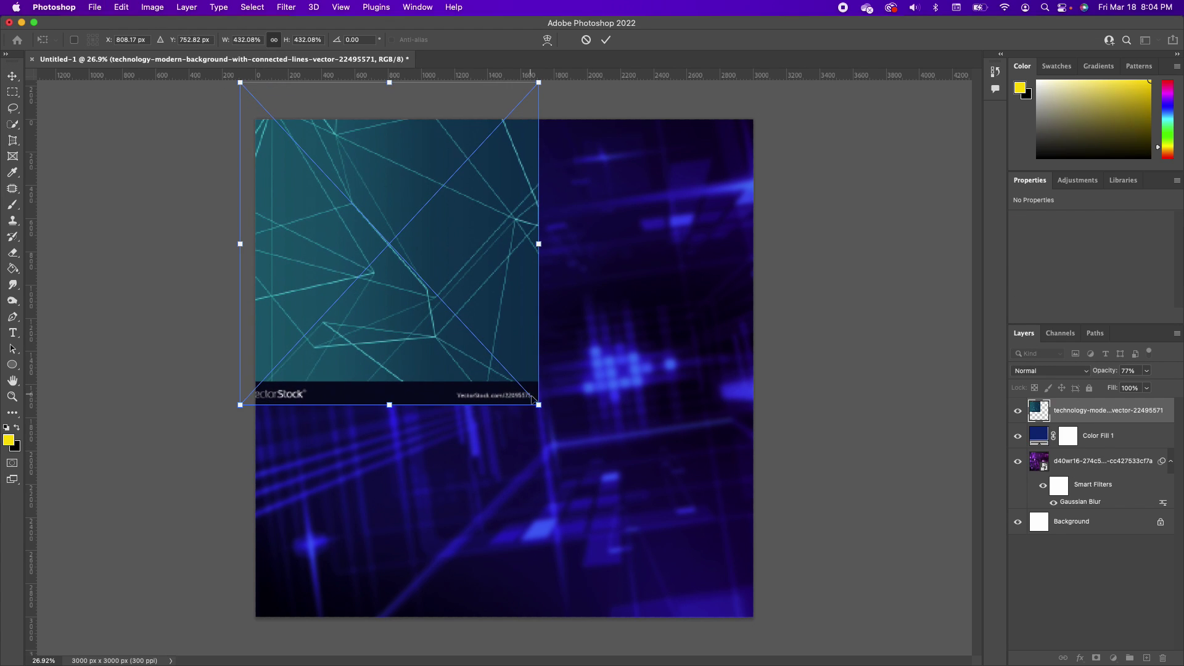
pyautogui.moveTo(540, 406); pyautogui.dragTo(787, 641)
pyautogui.press('Return')
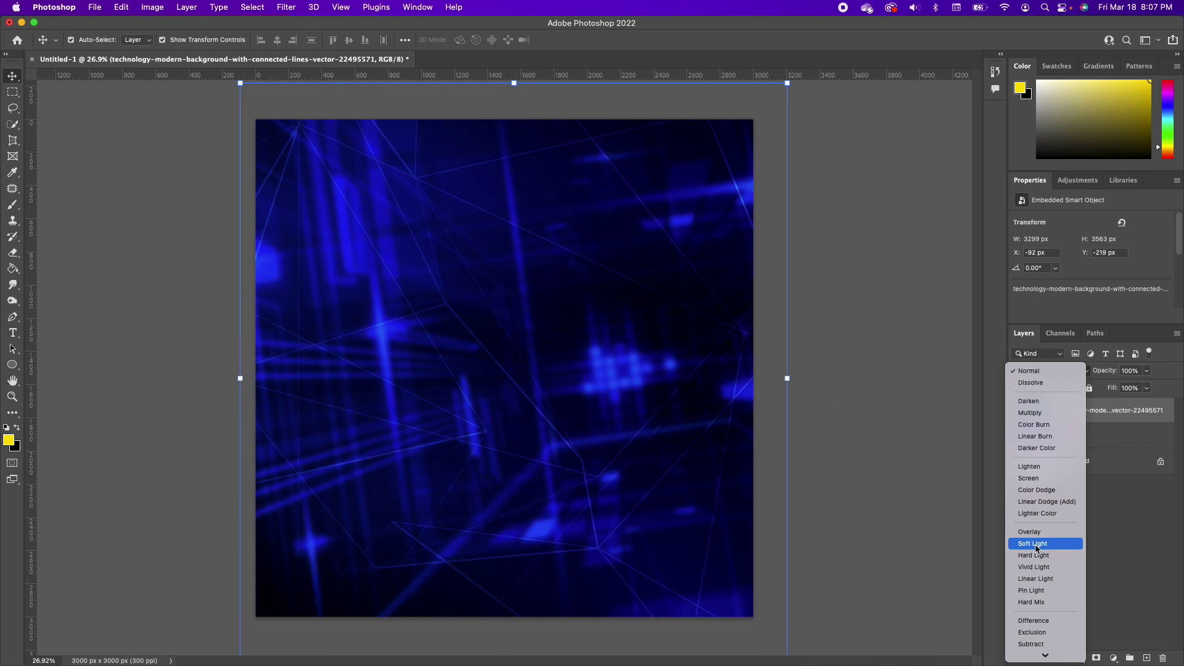
# - Set the lines layer to Soft Light and give it a 4.4-pixel Gaussian Blur
pyautogui.click(1036, 545)
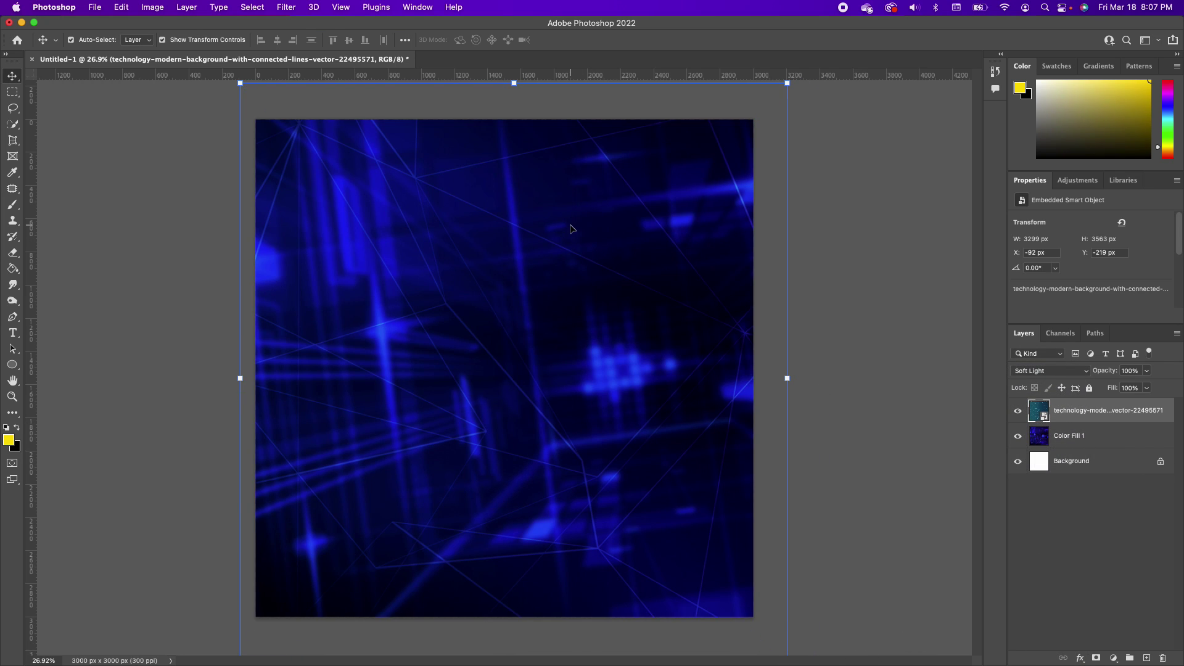
pyautogui.click(285, 7)
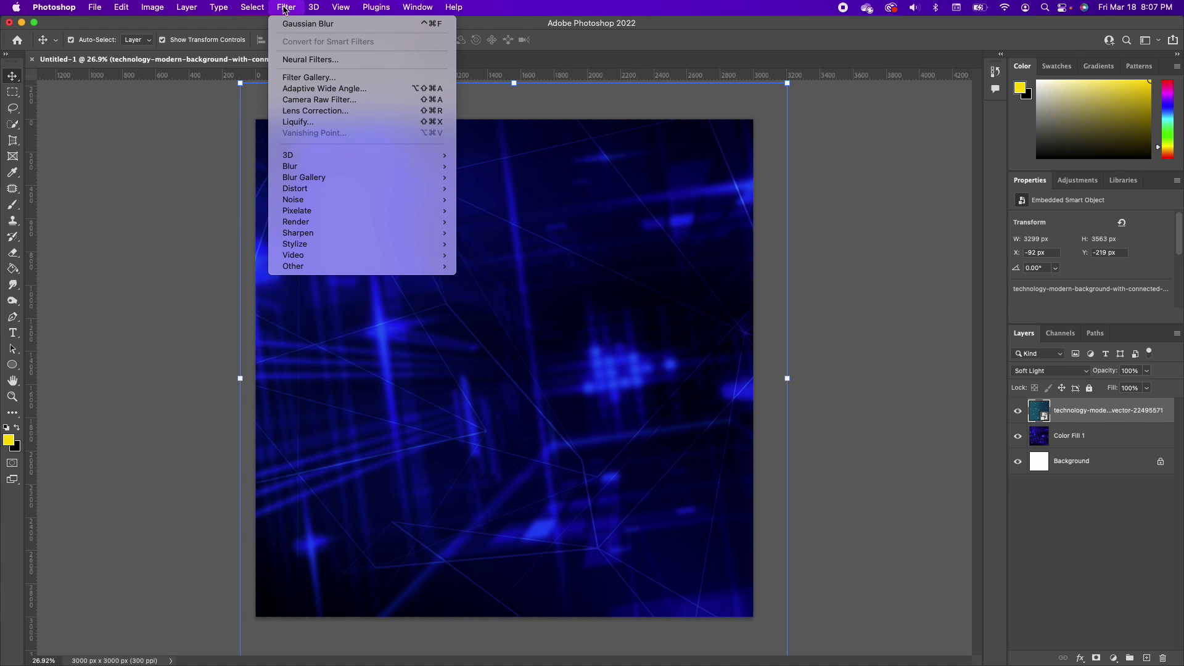
pyautogui.click(298, 26)
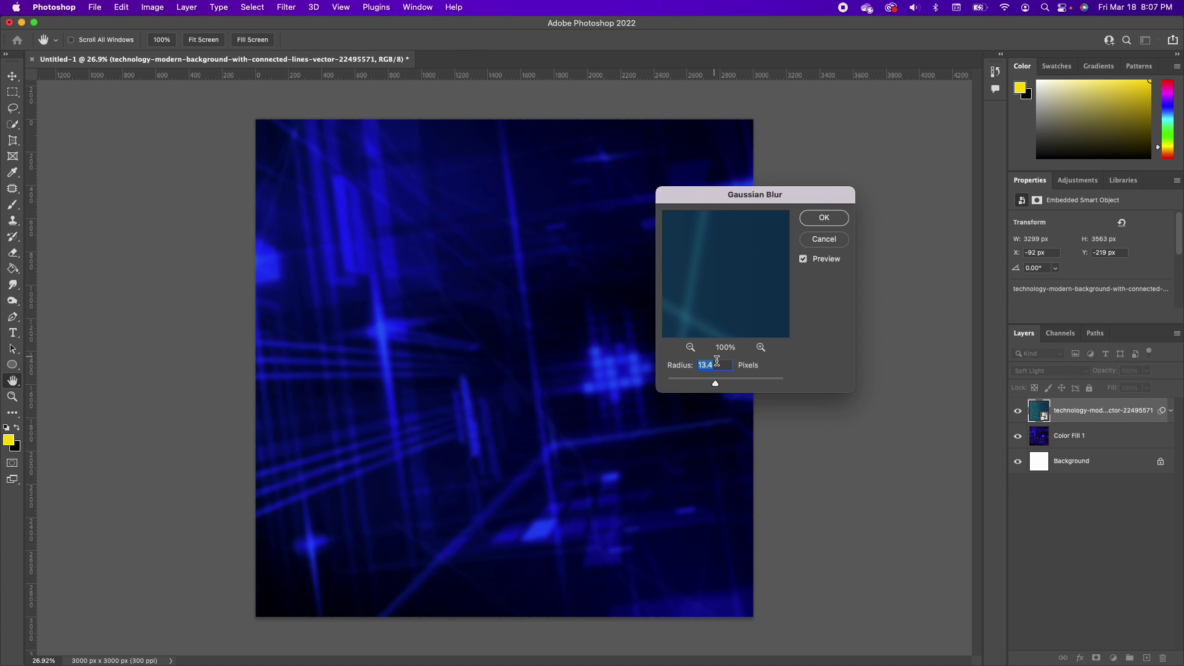
pyautogui.moveTo(713, 383); pyautogui.dragTo(695, 384)
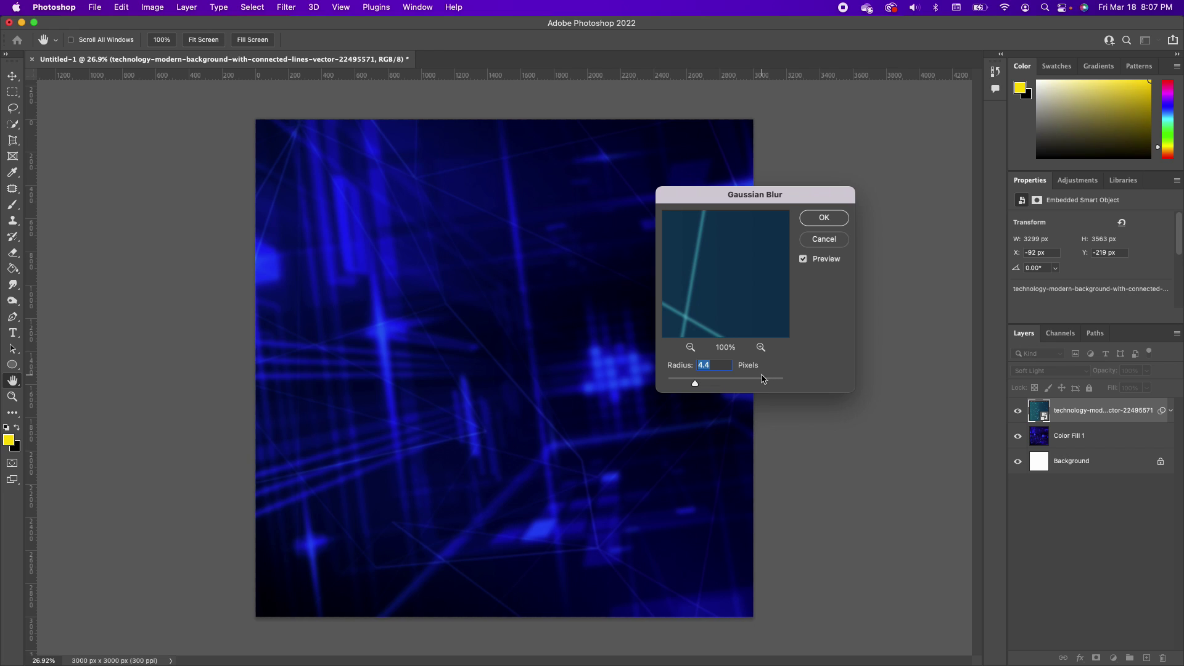
pyautogui.click(826, 218)
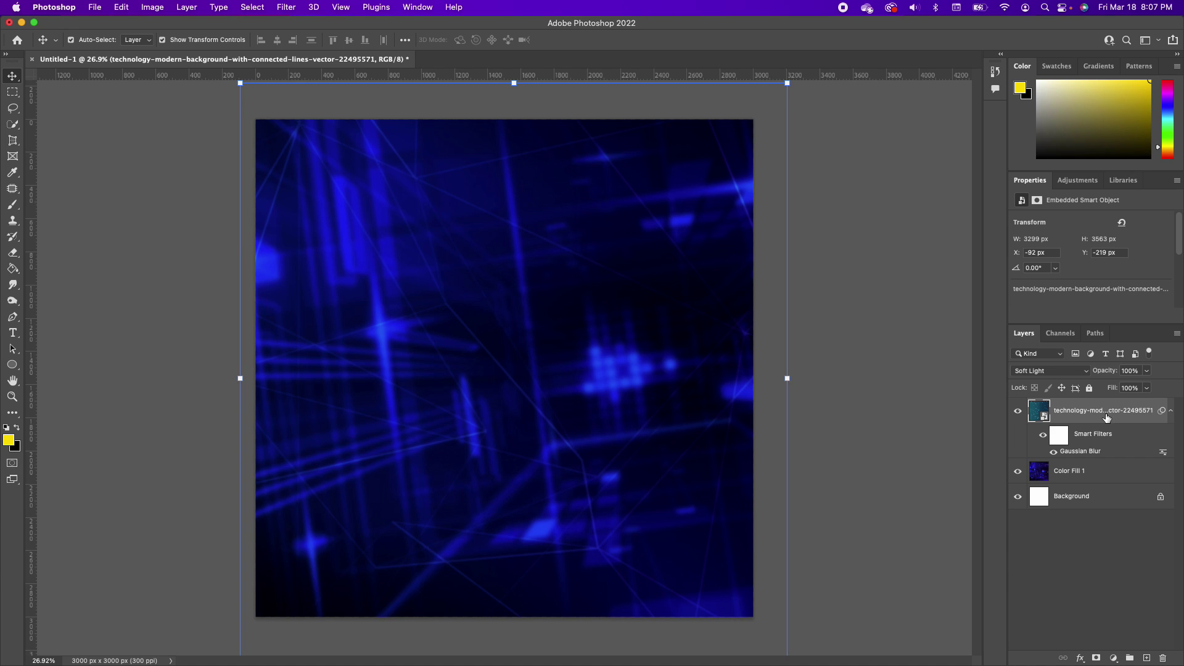
# - Duplicate the lines layer, rotate the copy about -23.6°, and bring in the abstract blue image
pyautogui.press('super+j')
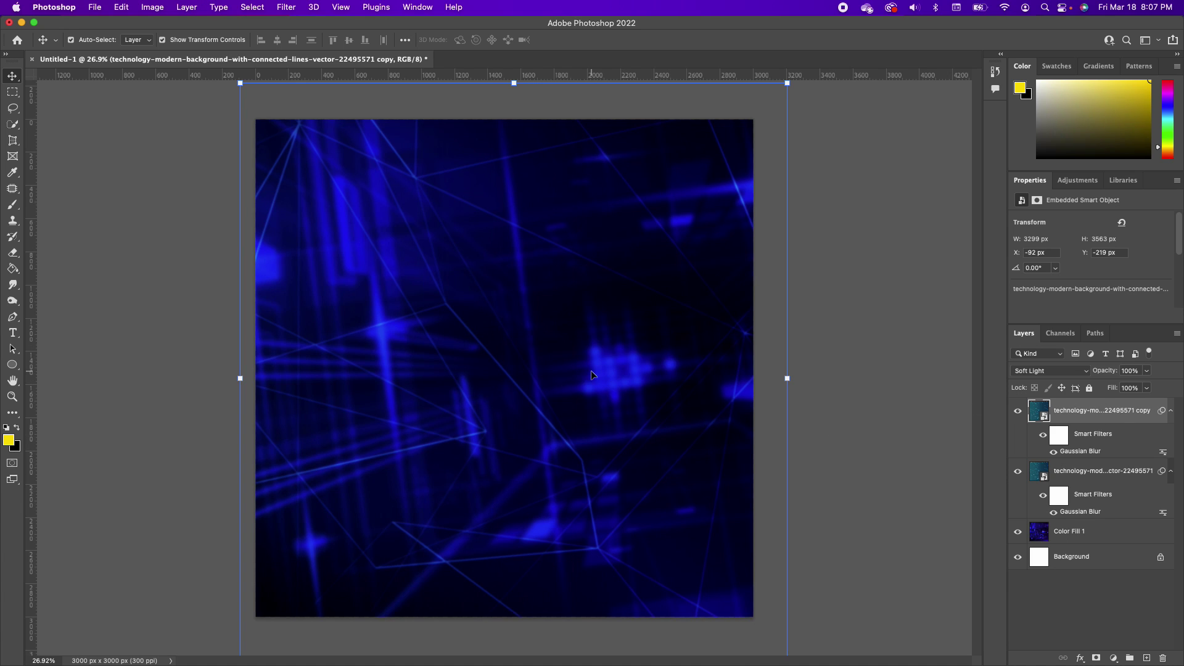
pyautogui.press('super+minus')
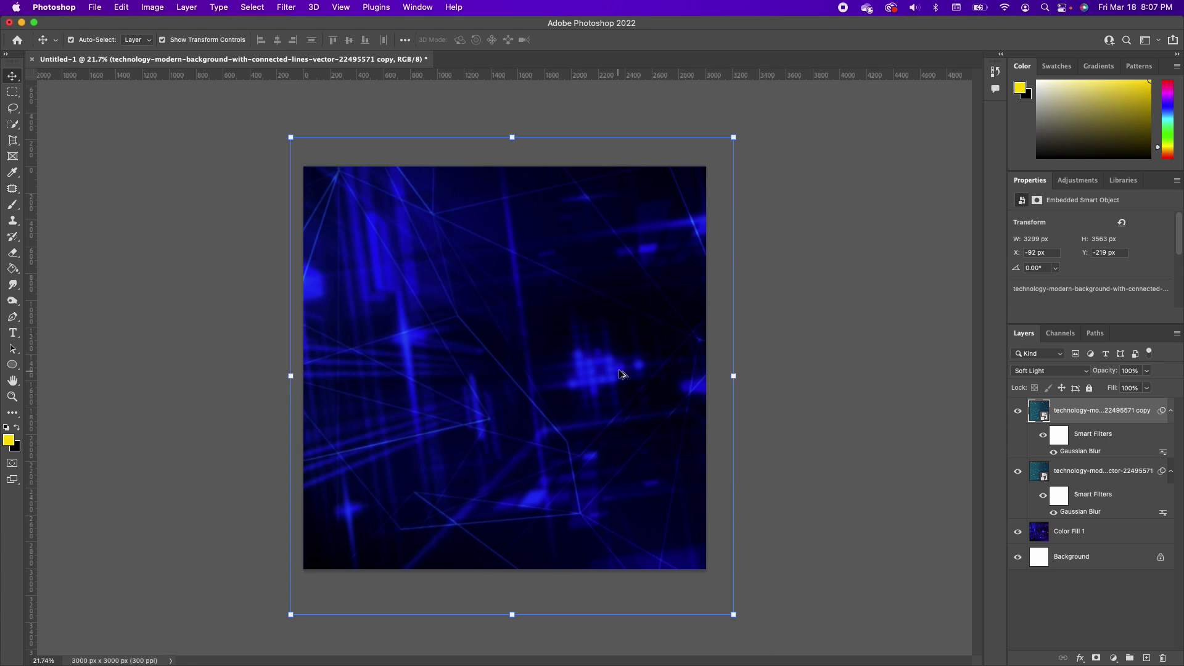
pyautogui.click(735, 138)
pyautogui.press('Return')
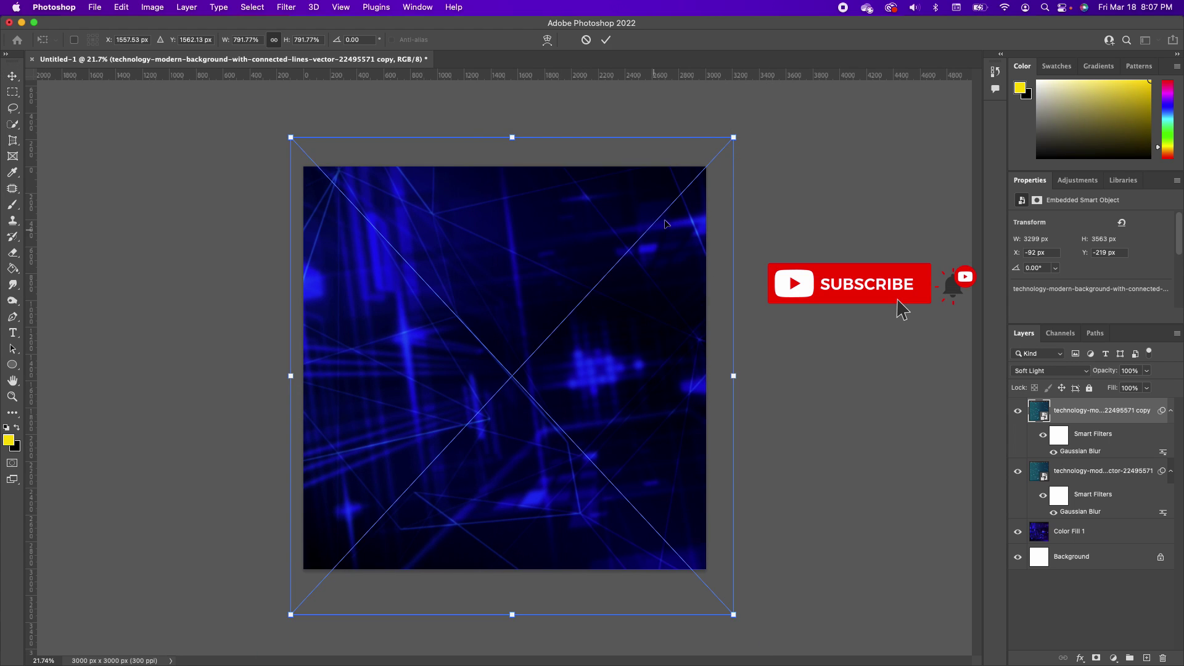
pyautogui.moveTo(749, 134); pyautogui.dragTo(624, 103)
pyautogui.press('Return')
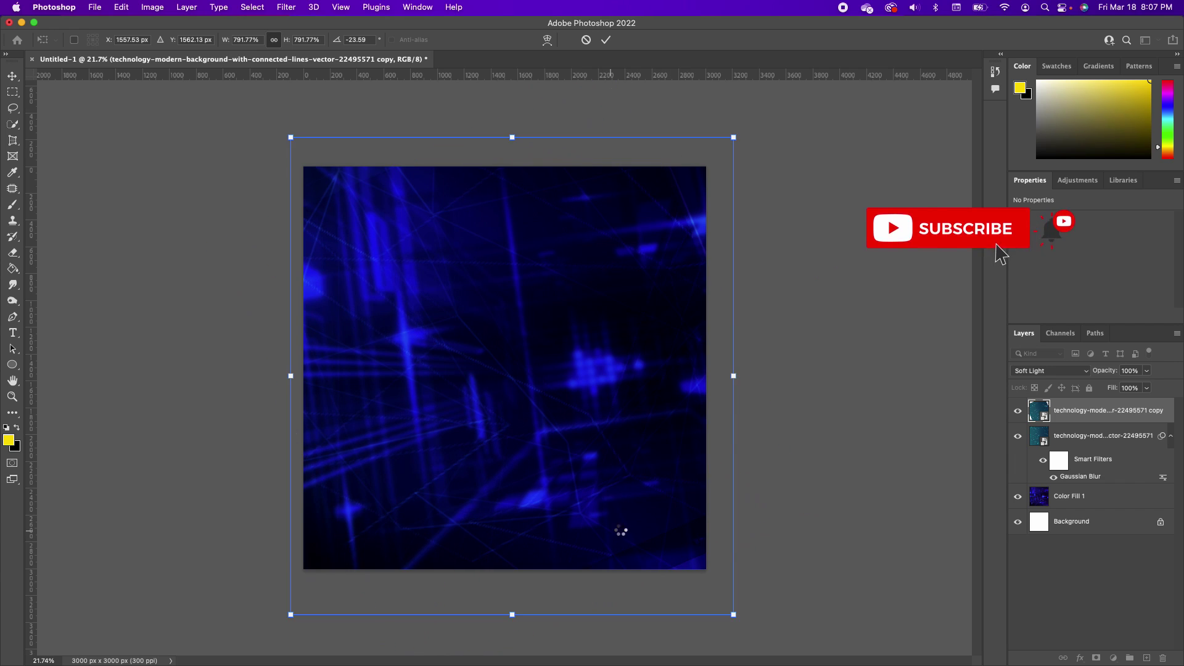
pyautogui.moveTo(1, 484); pyautogui.dragTo(447, 297)
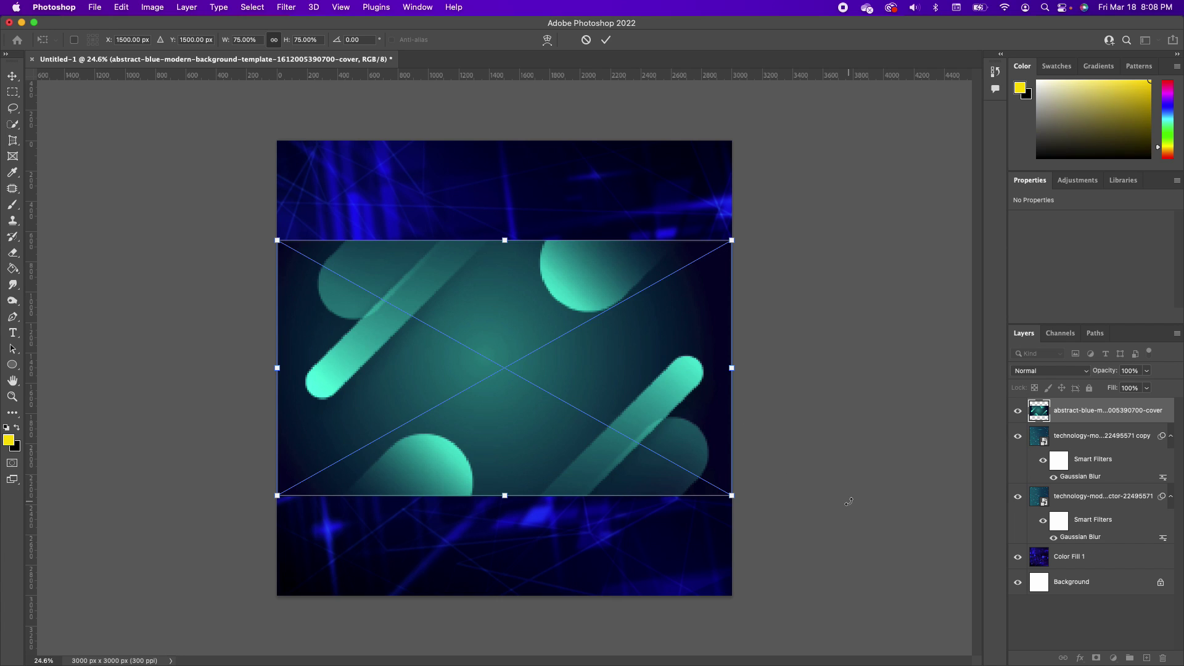
# - Rotate the abstract teal image about 89.45° and stretch it to ~154% to cover the canvas
pyautogui.moveTo(283, 237); pyautogui.dragTo(290, 546)
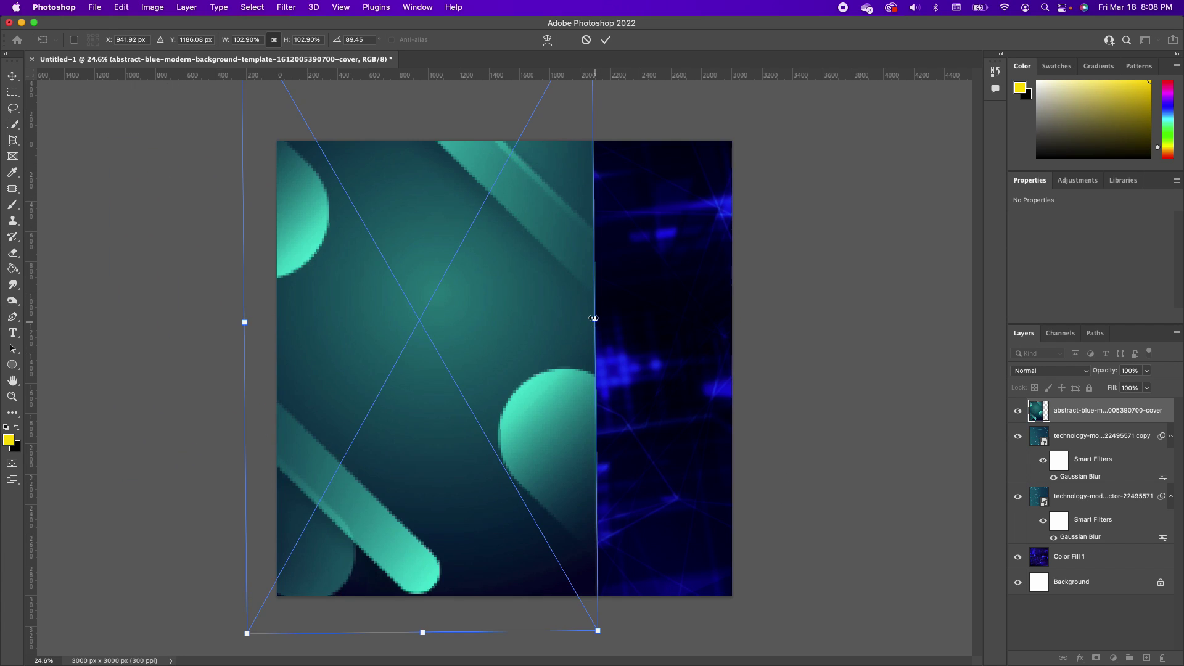
pyautogui.moveTo(592, 316); pyautogui.dragTo(768, 317)
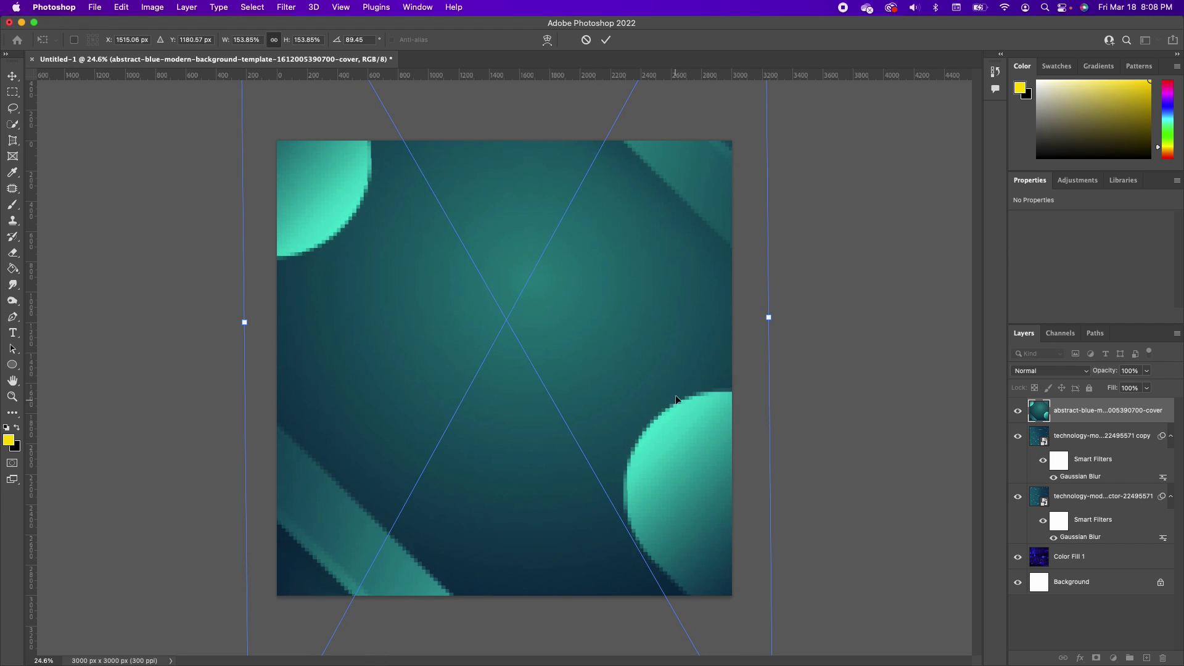
pyautogui.press('Return')
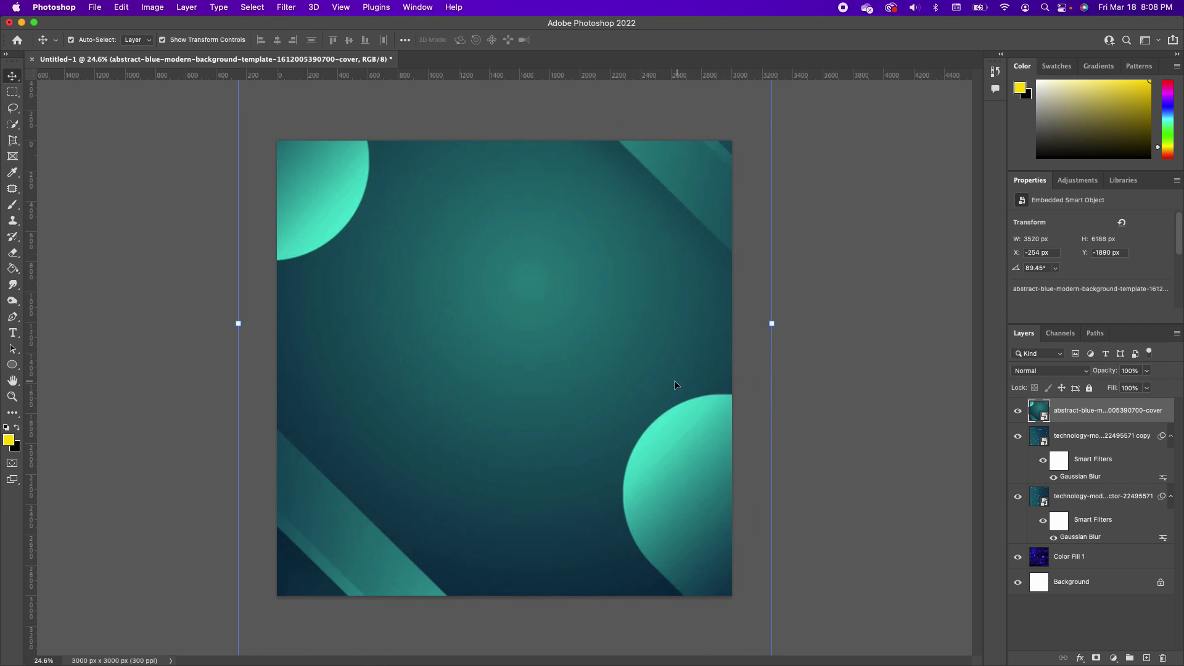
pyautogui.click(290, 8)
# - Blur the teal abstract layer with a roughly 44.4-pixel Gaussian Blur and add a layer mask
pyautogui.click(302, 24)
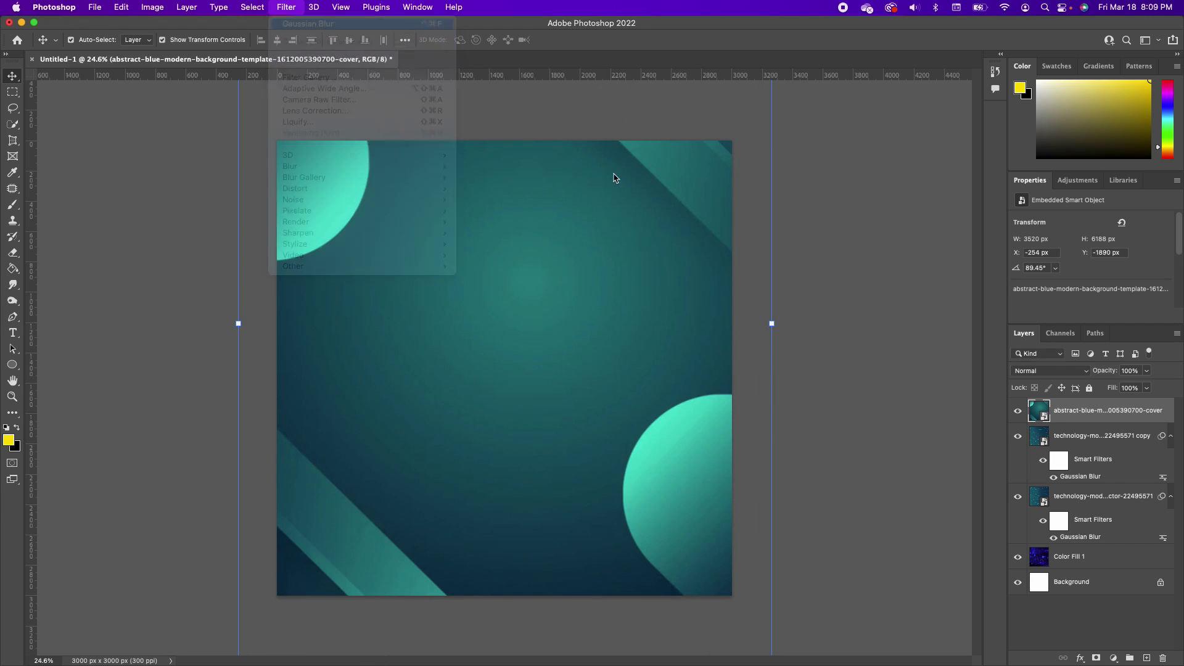
pyautogui.moveTo(699, 383); pyautogui.dragTo(730, 385)
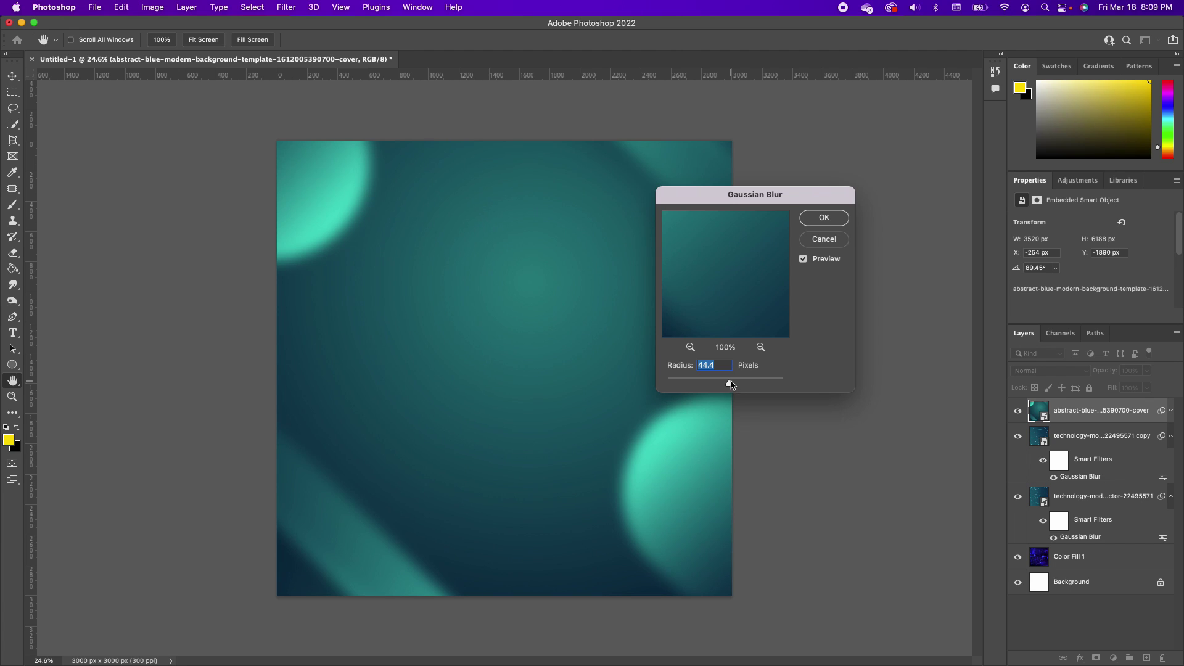
pyautogui.click(824, 217)
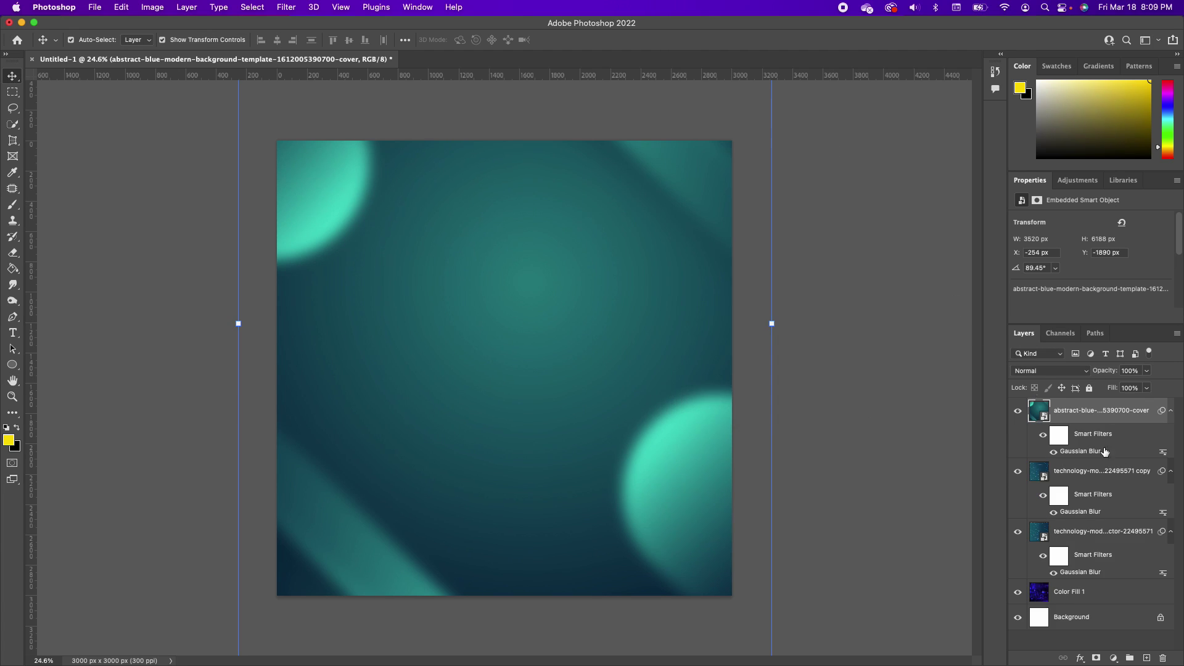
pyautogui.click(1096, 658)
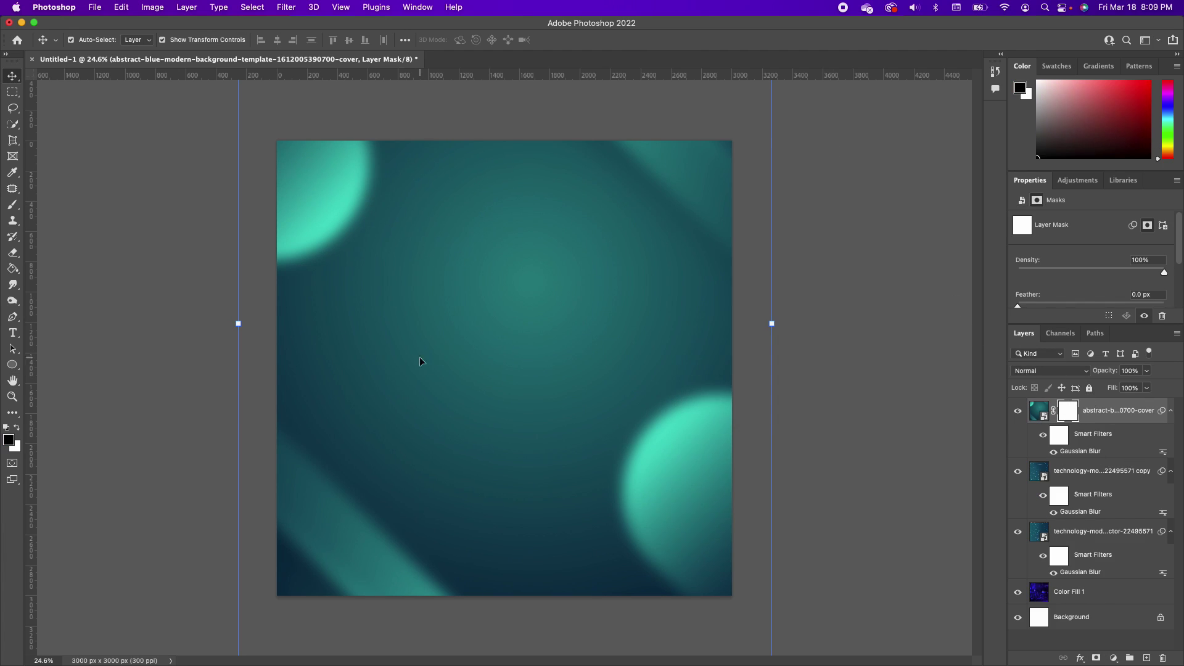
# - Paint the teal layer's mask with a large brush to reveal streaks at lower left and top right
pyautogui.click(13, 205)
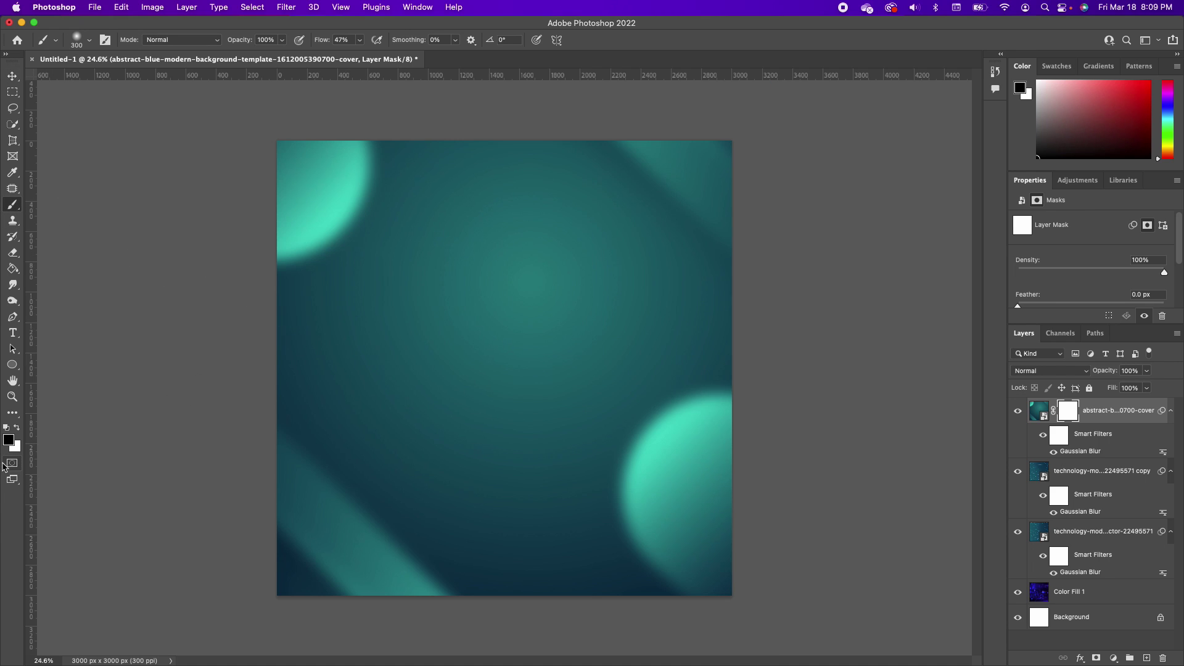
pyautogui.press(']')
pyautogui.press(']')
pyautogui.press(']')
pyautogui.press(']')
pyautogui.press(']')
pyautogui.press(']')
pyautogui.press(']')
pyautogui.press(']')
pyautogui.press(']')
pyautogui.moveTo(337, 517)
pyautogui.mouseDown()
pyautogui.moveTo(317, 502)
pyautogui.moveTo(436, 576)
pyautogui.moveTo(415, 560)
pyautogui.moveTo(394, 500)
pyautogui.moveTo(409, 443)
pyautogui.moveTo(282, 389)
pyautogui.mouseUp()
pyautogui.press(']')
pyautogui.press(']')
pyautogui.press(']')
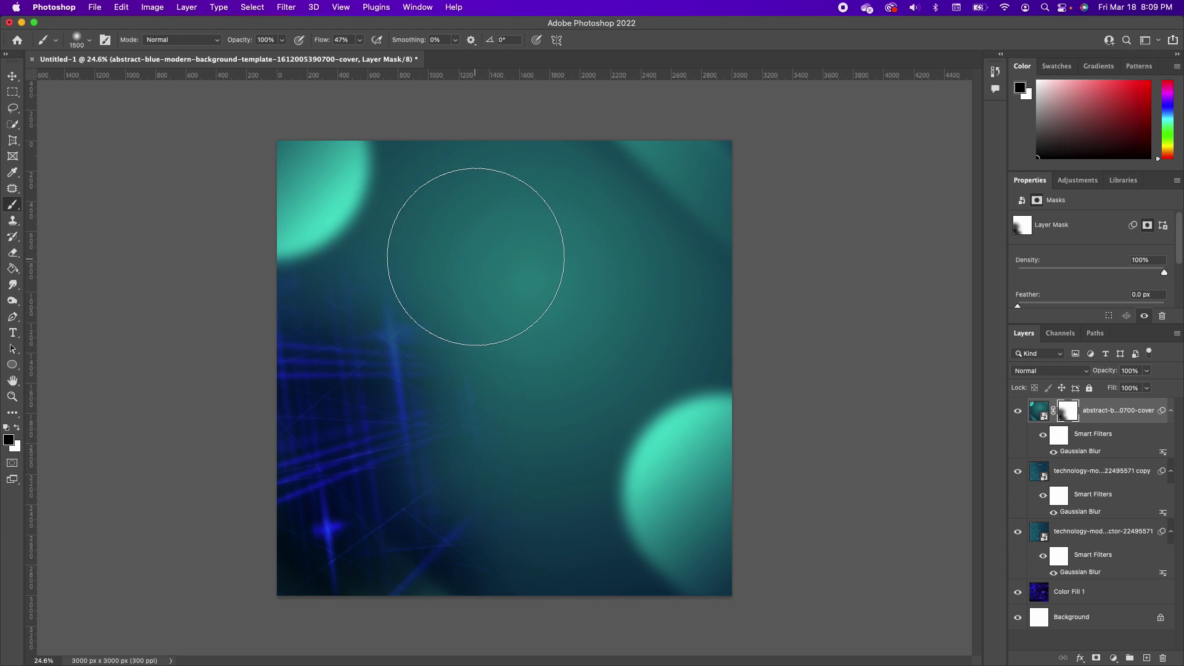
pyautogui.click(495, 269)
pyautogui.moveTo(520, 167)
pyautogui.mouseDown()
pyautogui.moveTo(620, 138)
pyautogui.moveTo(561, 172)
pyautogui.moveTo(702, 139)
pyautogui.moveTo(675, 147)
pyautogui.moveTo(770, 164)
pyautogui.moveTo(765, 227)
pyautogui.moveTo(750, 247)
pyautogui.moveTo(732, 259)
pyautogui.moveTo(588, 84)
pyautogui.moveTo(732, 180)
pyautogui.mouseUp()
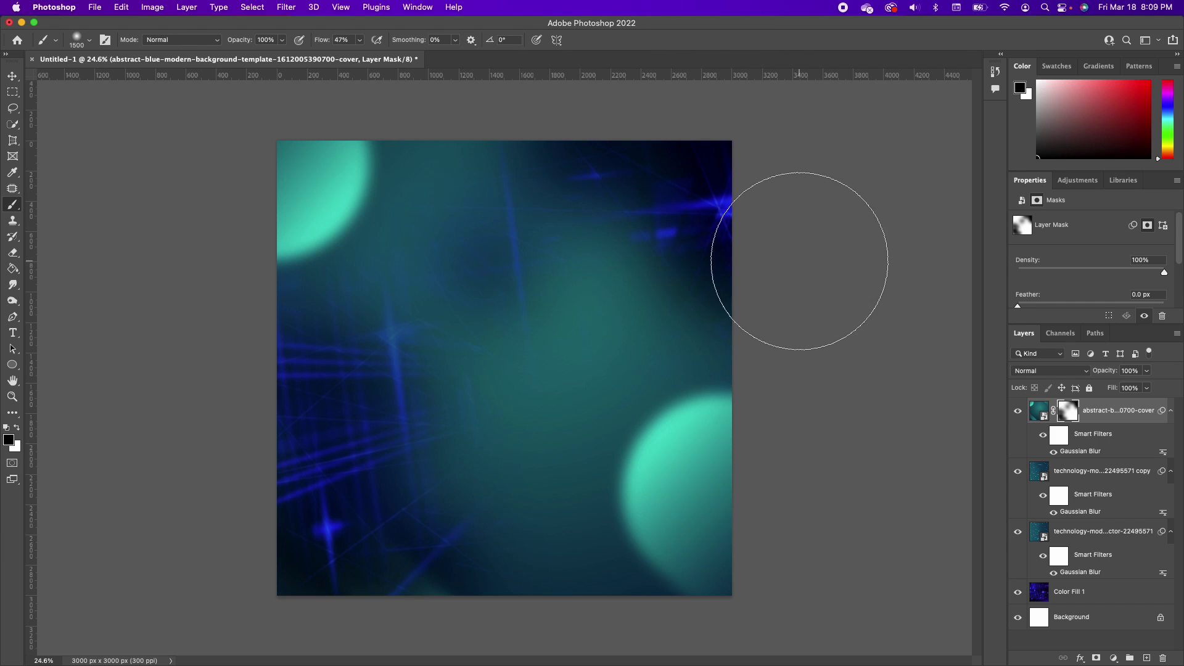
# - Reveal more streaks in the lower area, blending softly with brush flow at 18%
pyautogui.moveTo(509, 507); pyautogui.dragTo(423, 568)
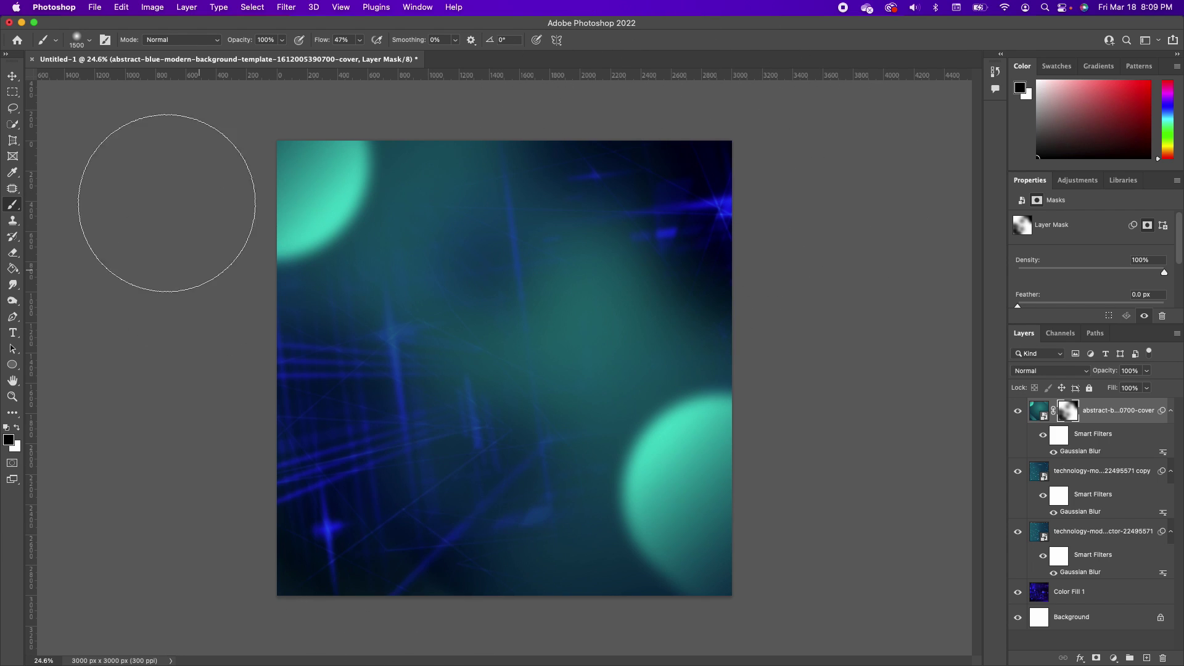
pyautogui.moveTo(358, 41); pyautogui.dragTo(346, 60)
pyautogui.click(463, 155)
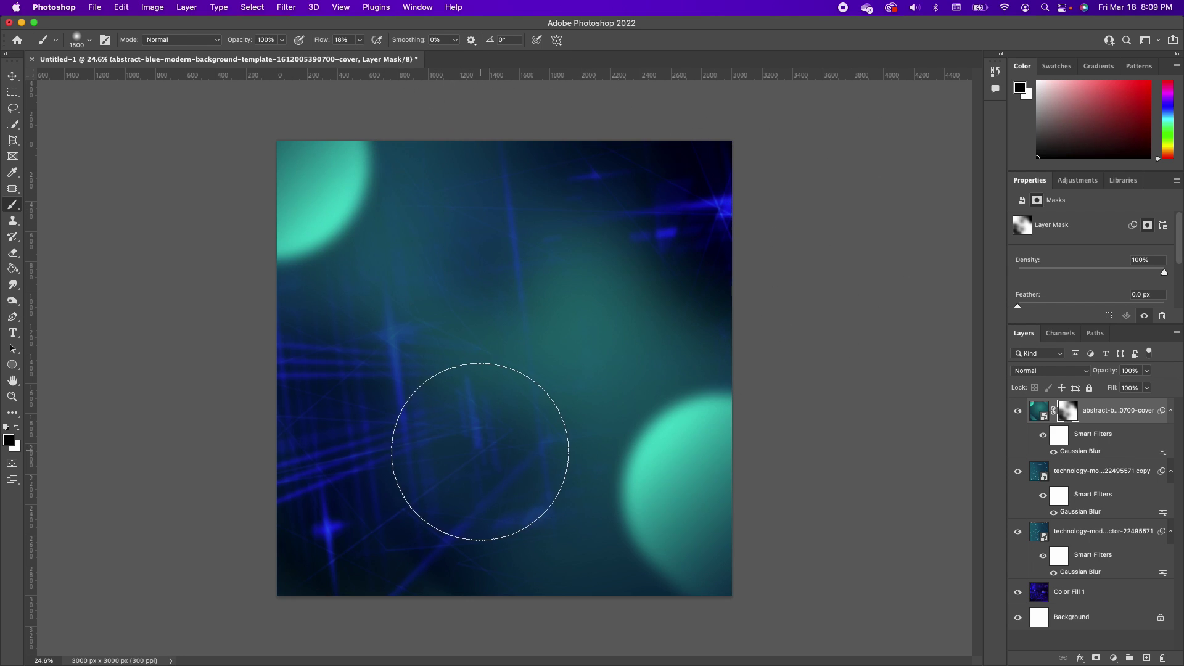
pyautogui.moveTo(443, 376); pyautogui.dragTo(525, 247)
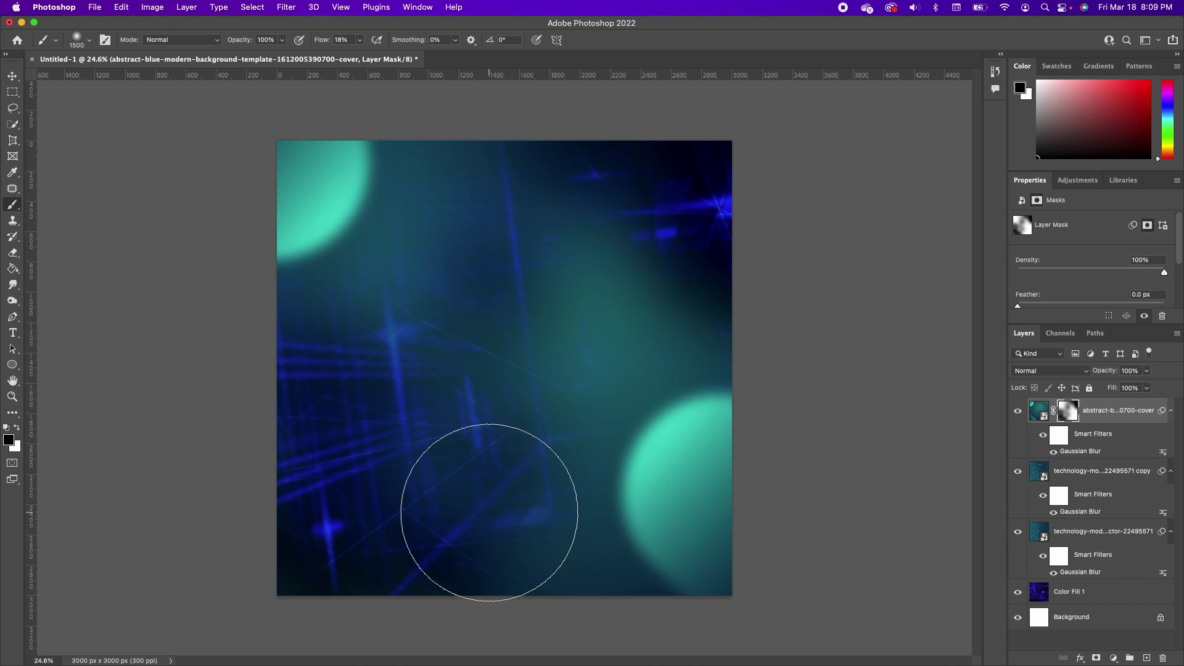
# - Add white 'BASH' text and scale it to about 212.65 pt in the poster's lower half
pyautogui.click(13, 333)
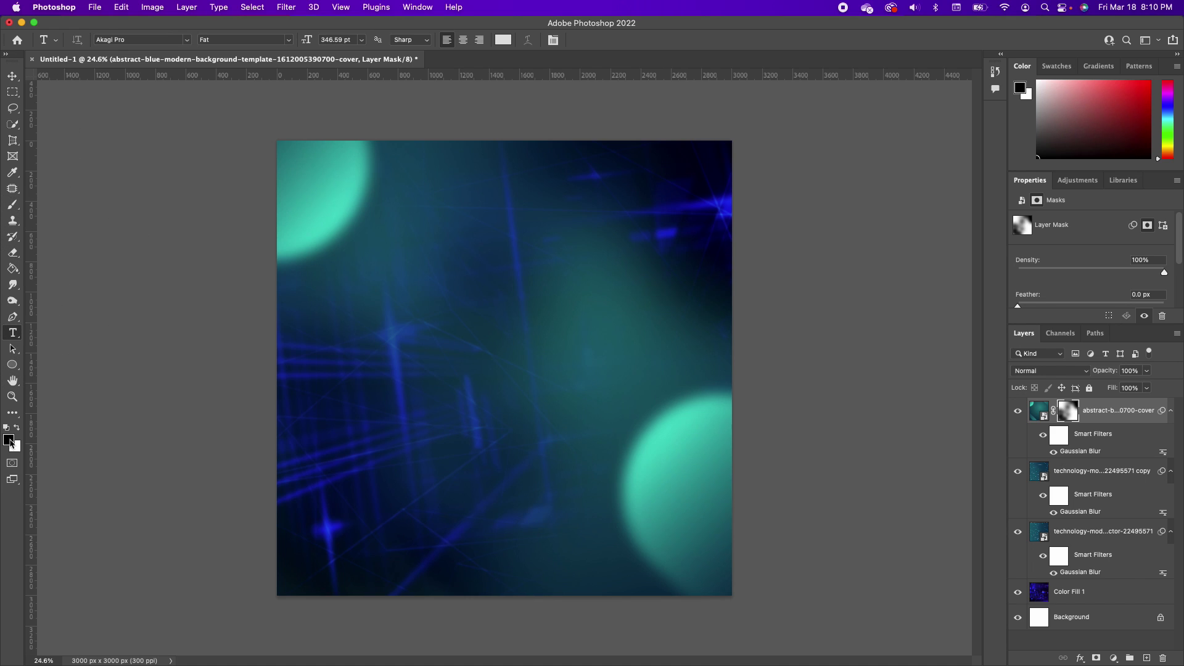
pyautogui.click(18, 429)
pyautogui.click(397, 399)
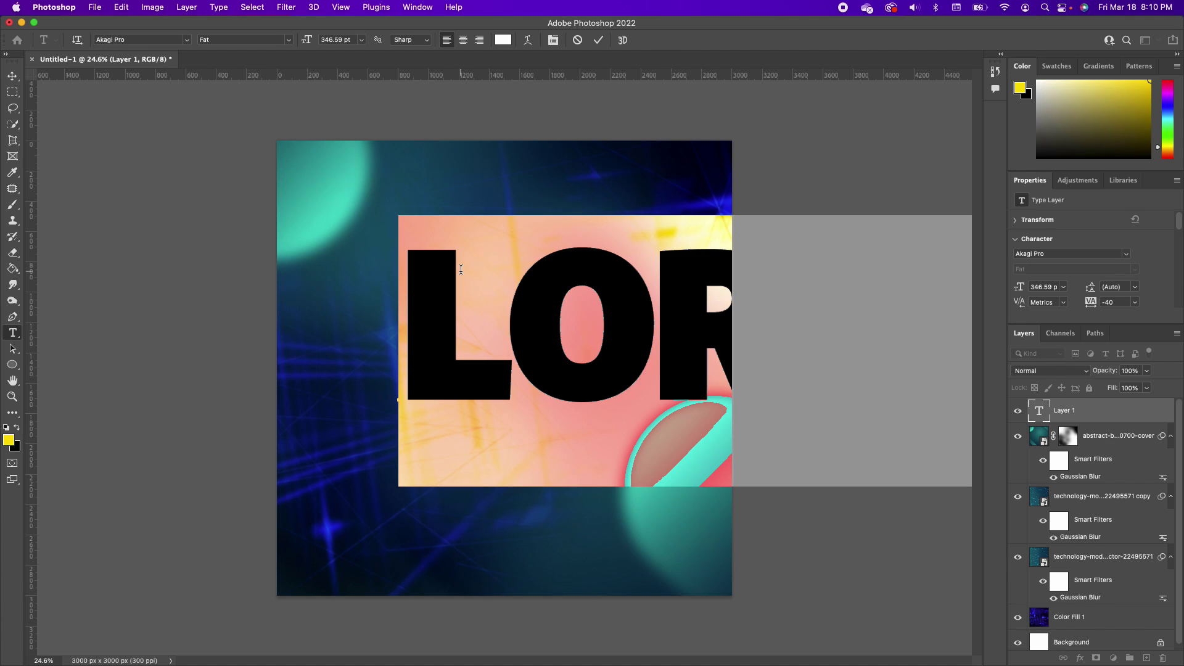
pyautogui.write('BASS')
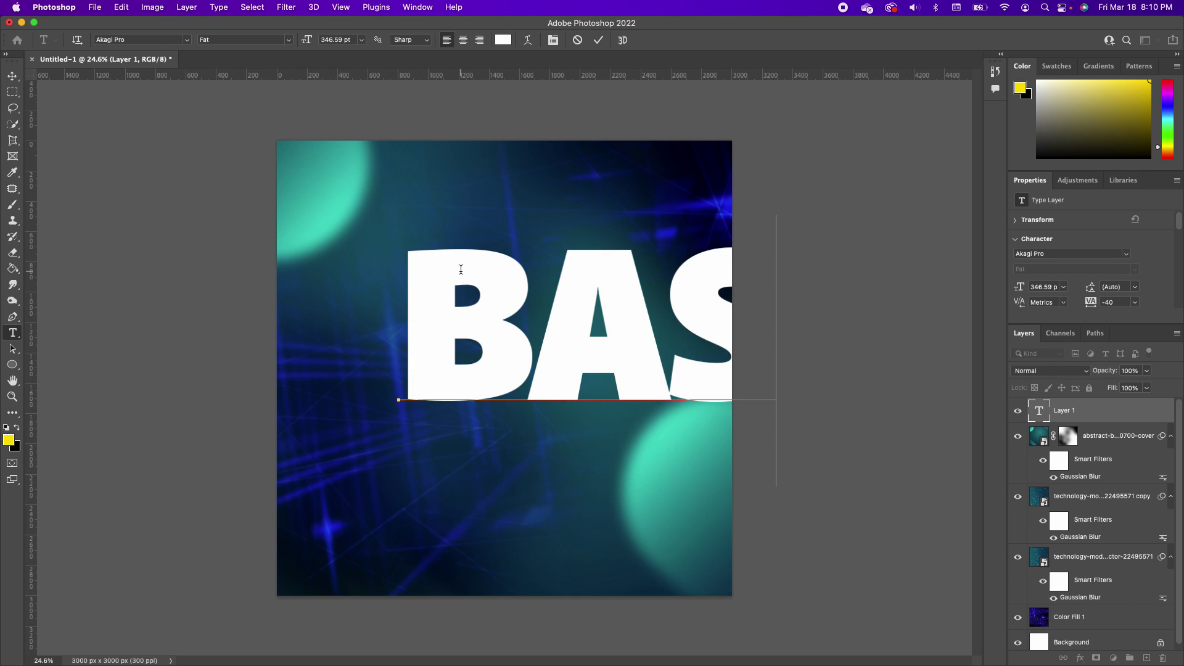
pyautogui.click(12, 77)
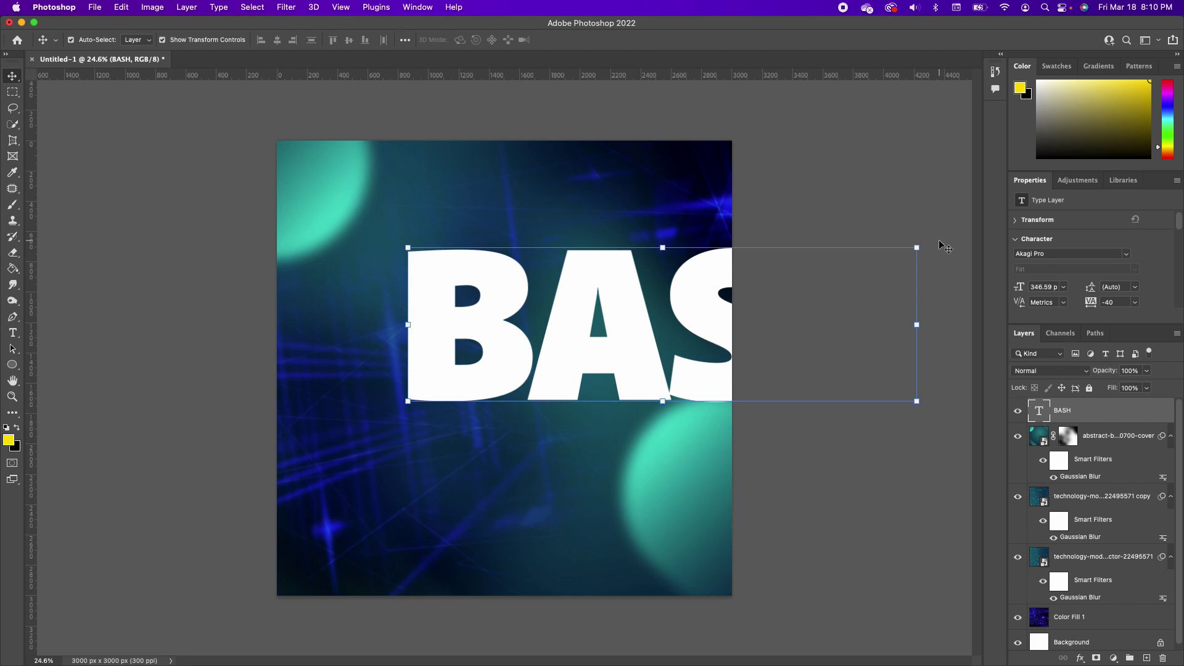
pyautogui.moveTo(938, 239); pyautogui.dragTo(721, 268)
pyautogui.moveTo(646, 342); pyautogui.dragTo(593, 486)
# - Recolour the BASH text golden yellow #ffc600 and bring up its Layer Style dialog
pyautogui.press('Return')
pyautogui.scroll(2, 550, 464)
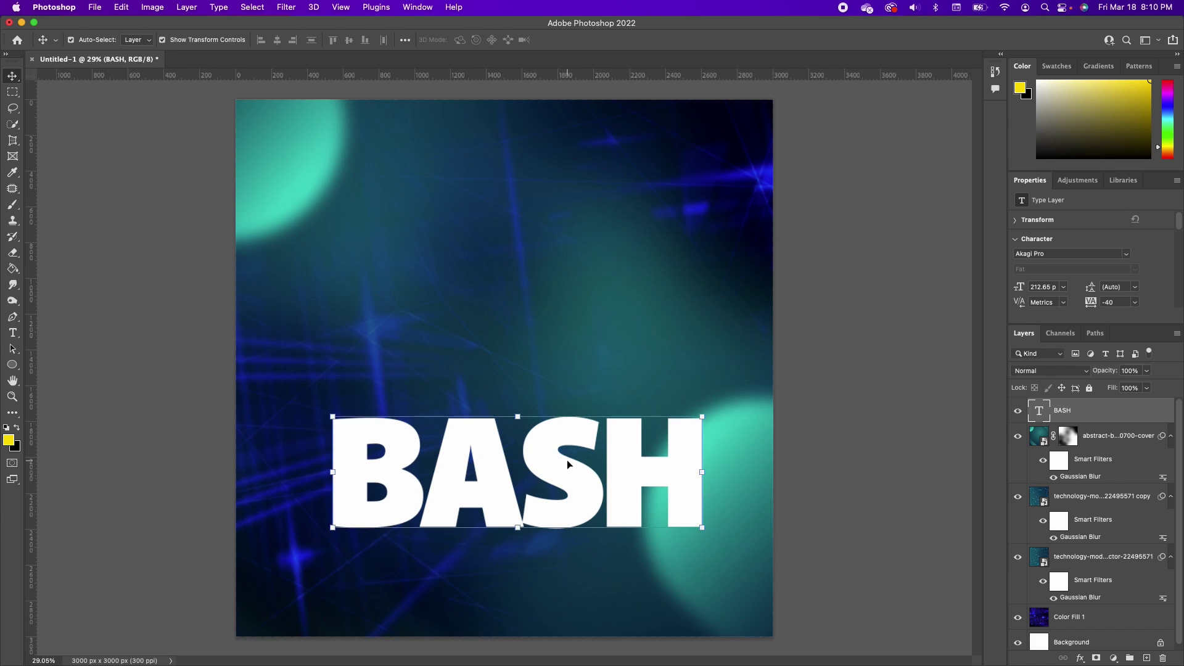
pyautogui.doubleClick(567, 460)
pyautogui.click(8, 440)
pyautogui.moveTo(898, 439); pyautogui.dragTo(898, 440)
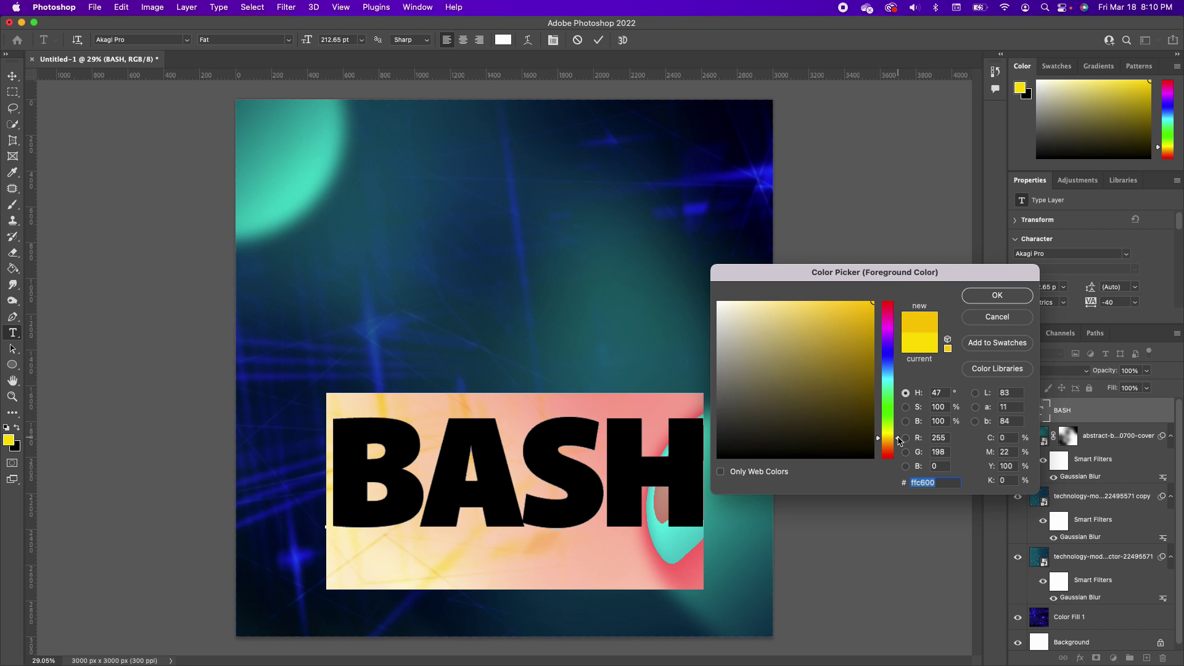
pyautogui.press('Return')
pyautogui.hotkey('ctrl', 'Return')
pyautogui.press('v')
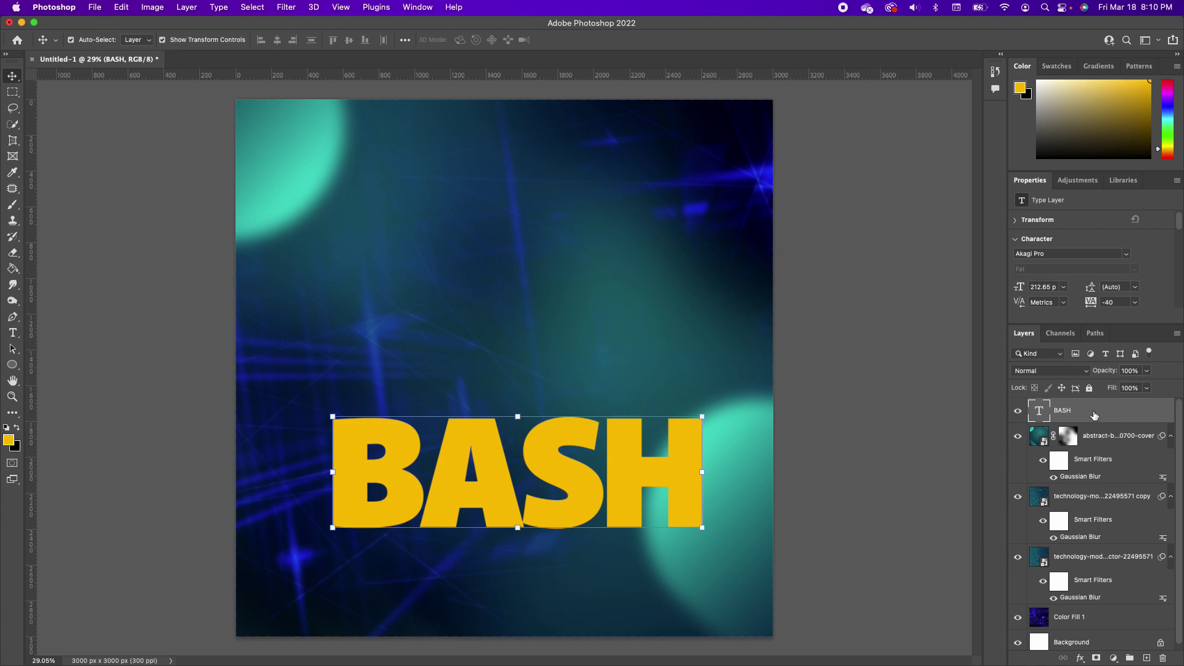
pyautogui.doubleClick(1124, 411)
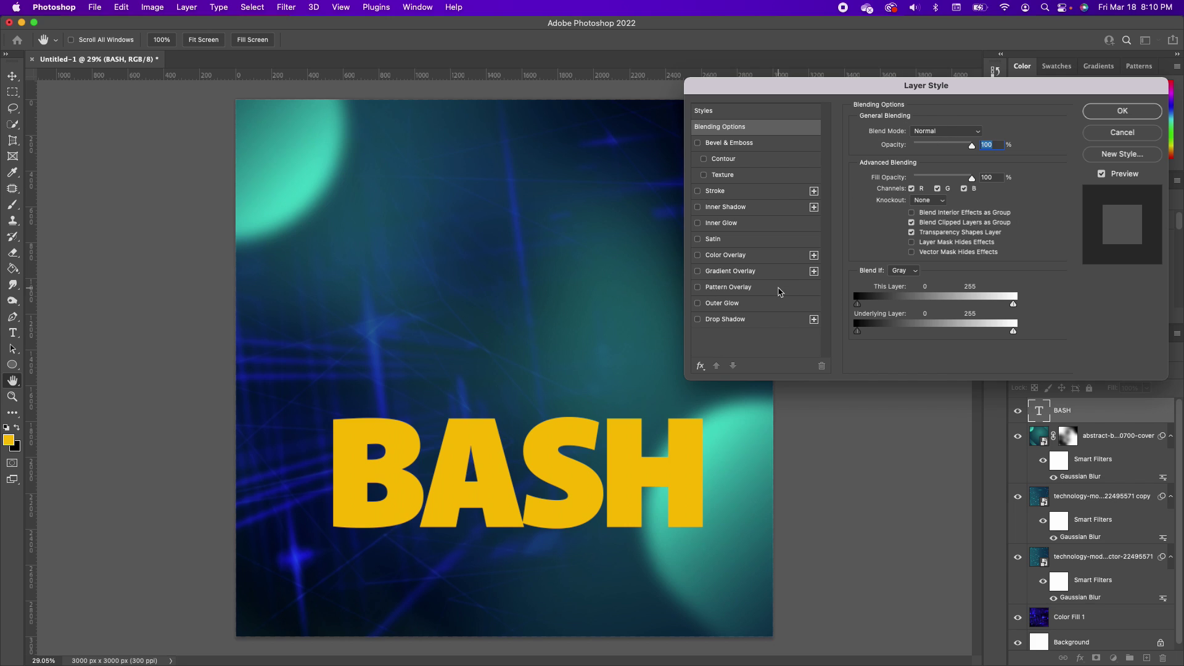
# - Enable Drop Shadow, Inner Glow and Outer Glow on the BASH text
pyautogui.click(698, 320)
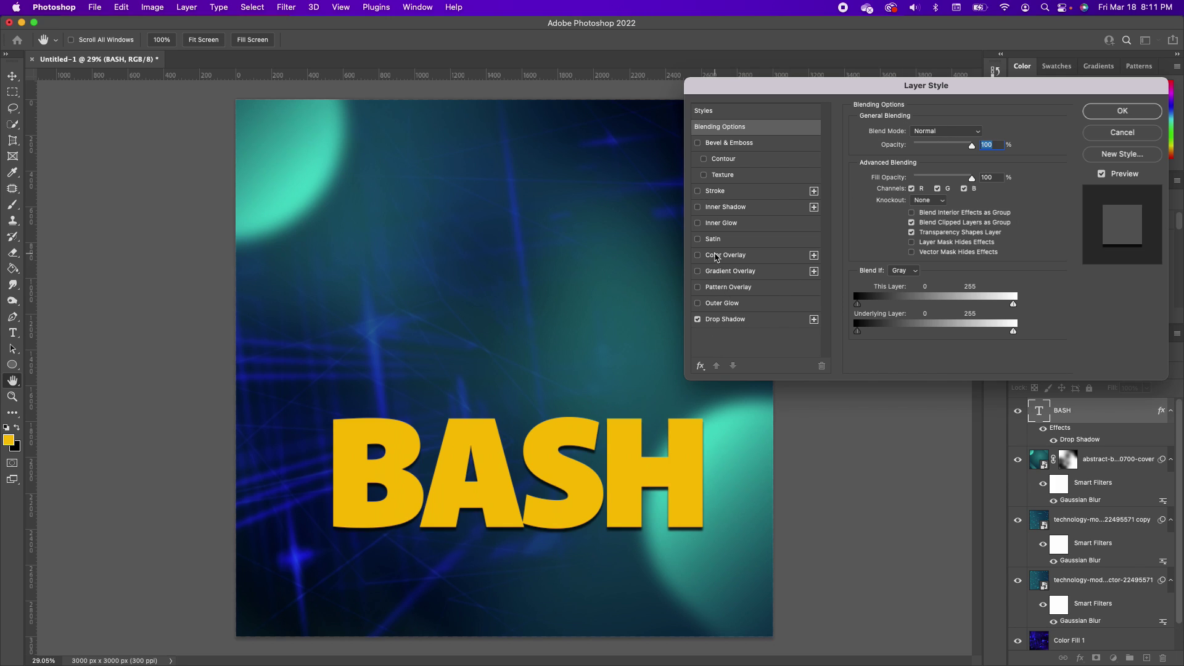
pyautogui.click(698, 223)
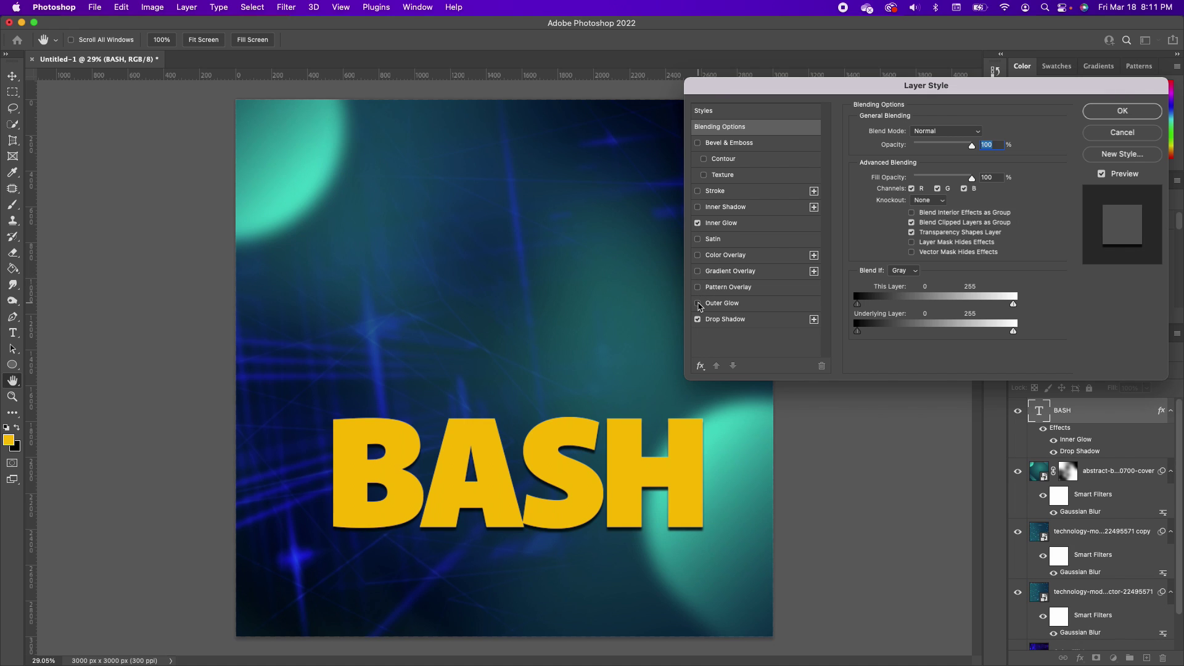
pyautogui.click(699, 304)
# - Make BASH's Inner Glow near-white and widen it to 18 px
pyautogui.click(758, 225)
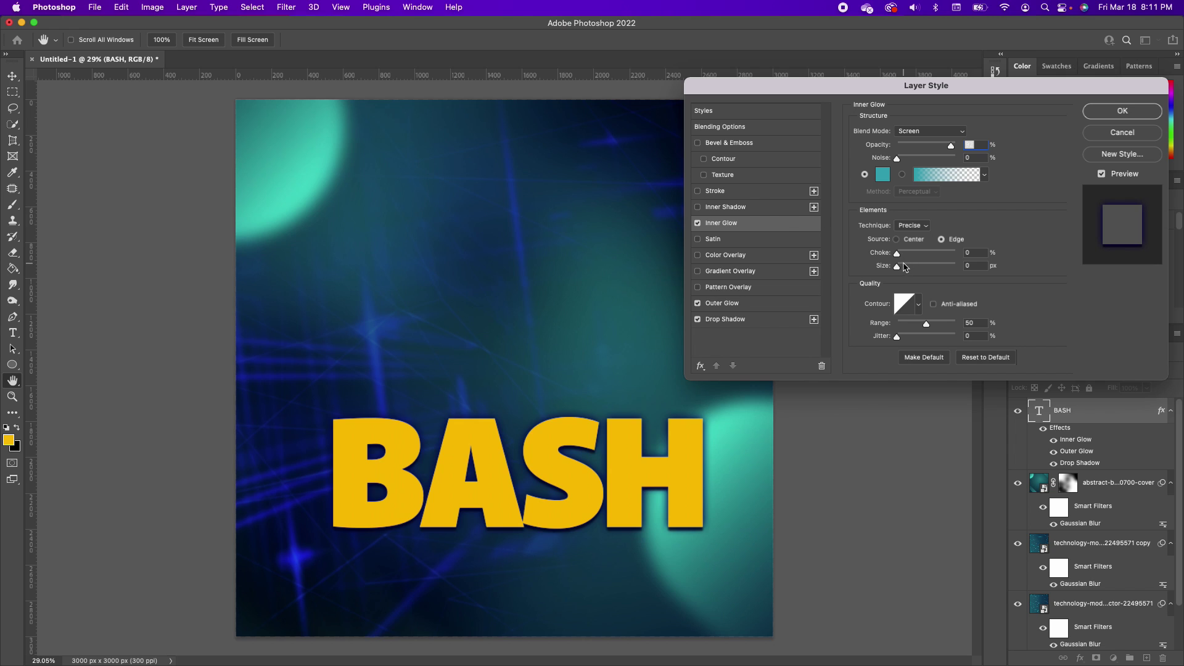
pyautogui.moveTo(897, 267); pyautogui.dragTo(900, 270)
pyautogui.click(882, 174)
pyautogui.moveTo(729, 315); pyautogui.dragTo(717, 309)
pyautogui.click(997, 295)
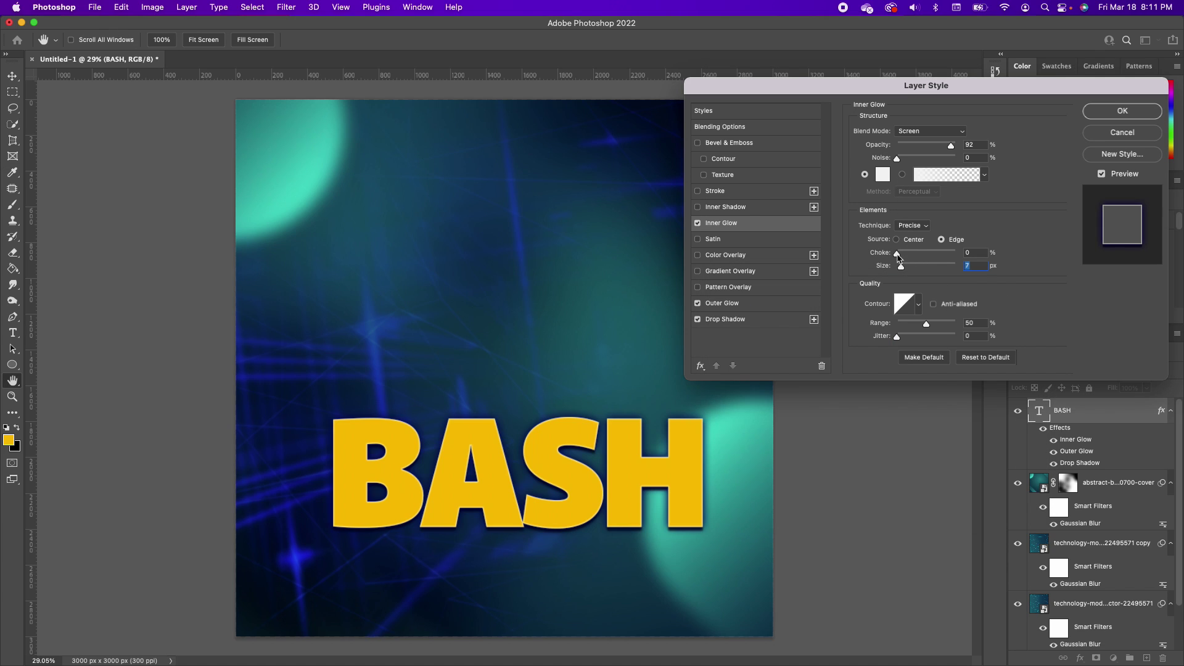
pyautogui.moveTo(901, 267); pyautogui.dragTo(907, 270)
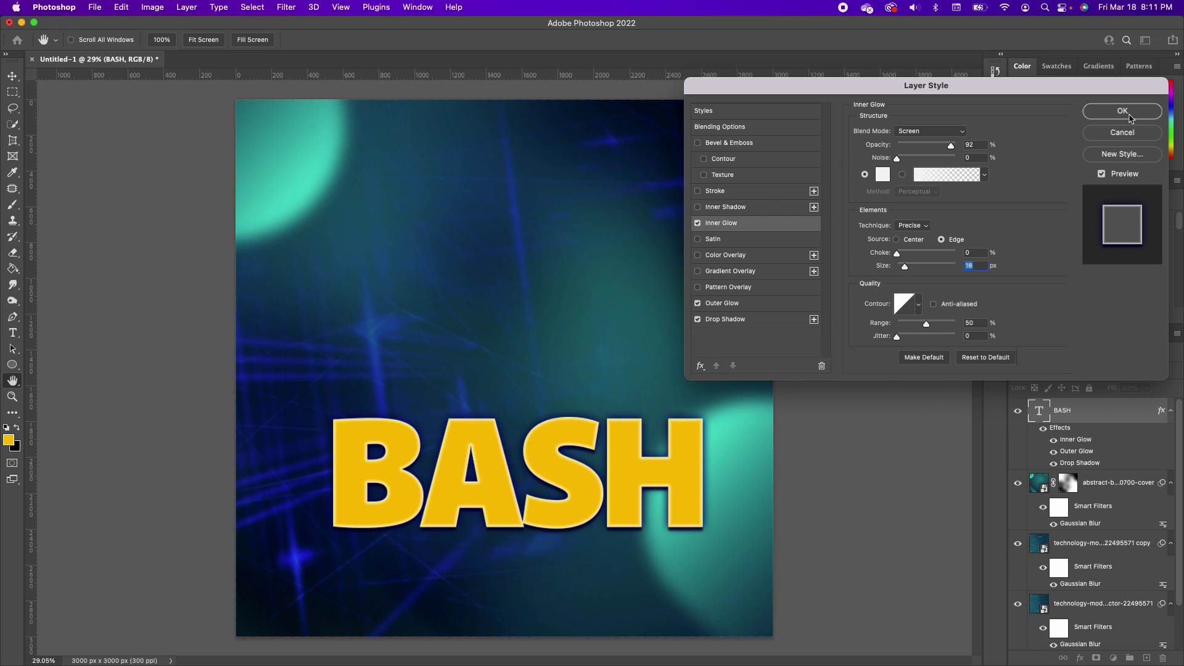
pyautogui.click(749, 304)
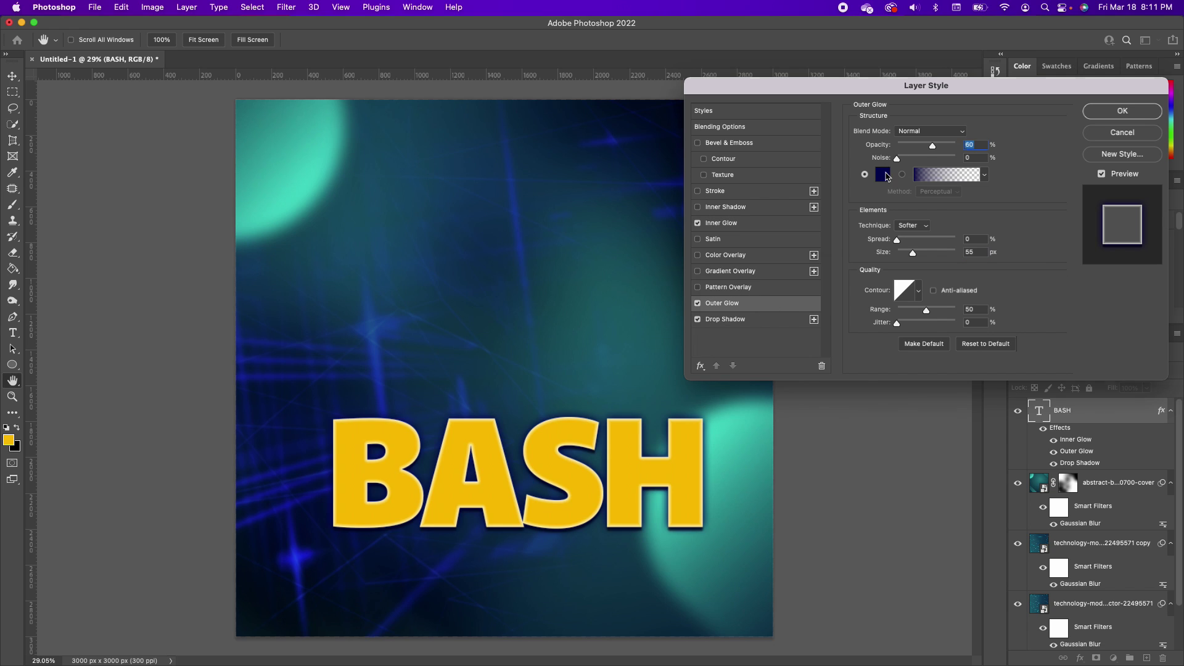
# - Sample cyan from the canvas for BASH's Outer Glow, shrink it to 35 px, and apply
pyautogui.click(882, 175)
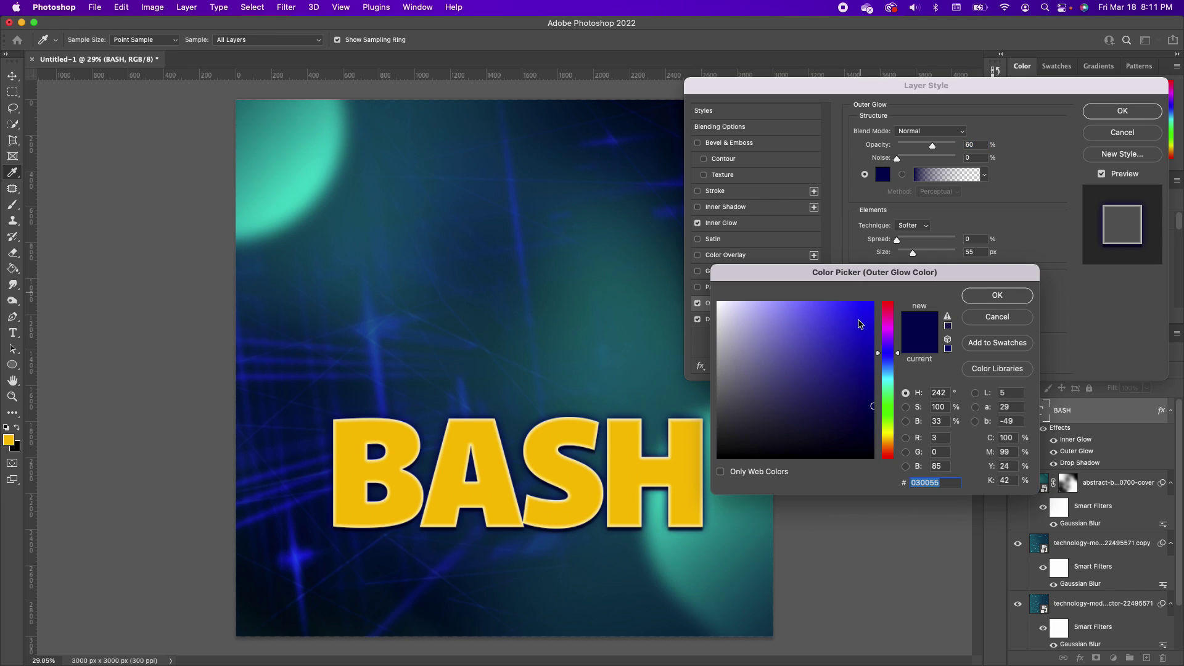
pyautogui.click(639, 381)
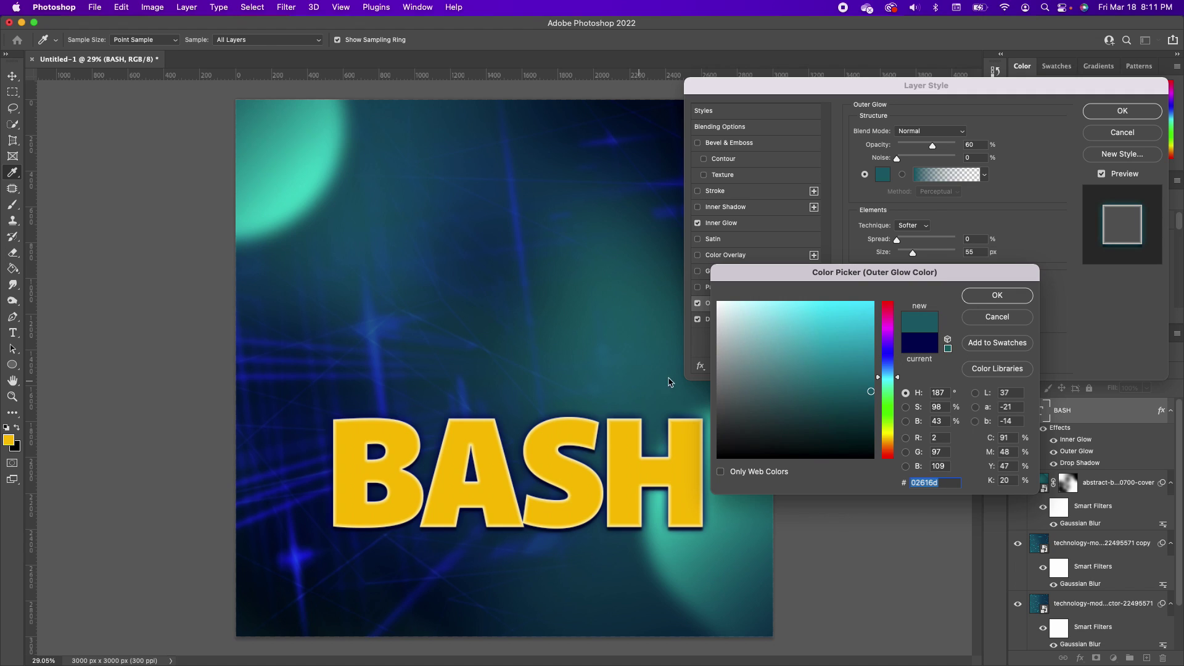
pyautogui.press('Return')
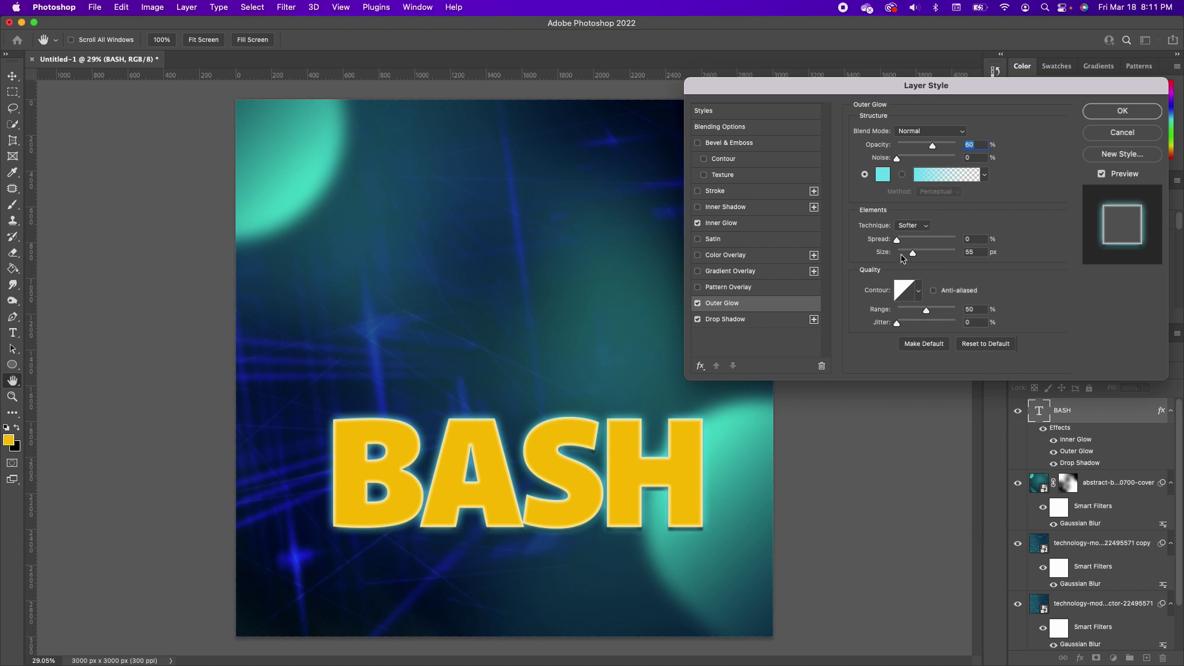
pyautogui.moveTo(913, 253); pyautogui.dragTo(908, 254)
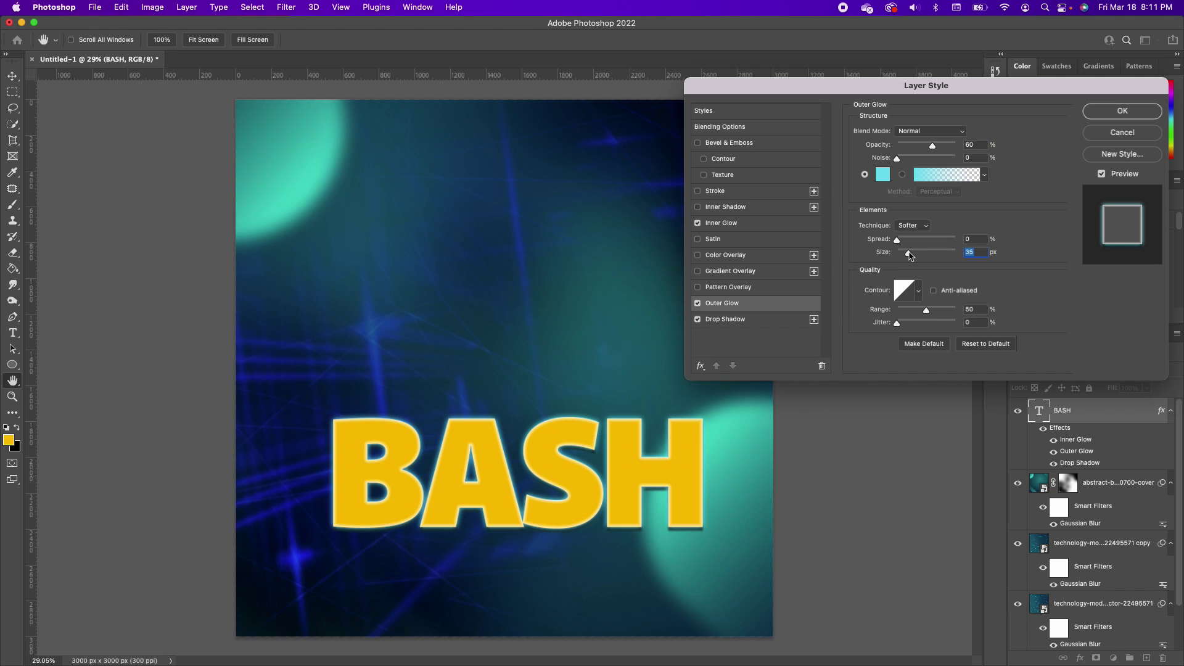
pyautogui.click(1121, 111)
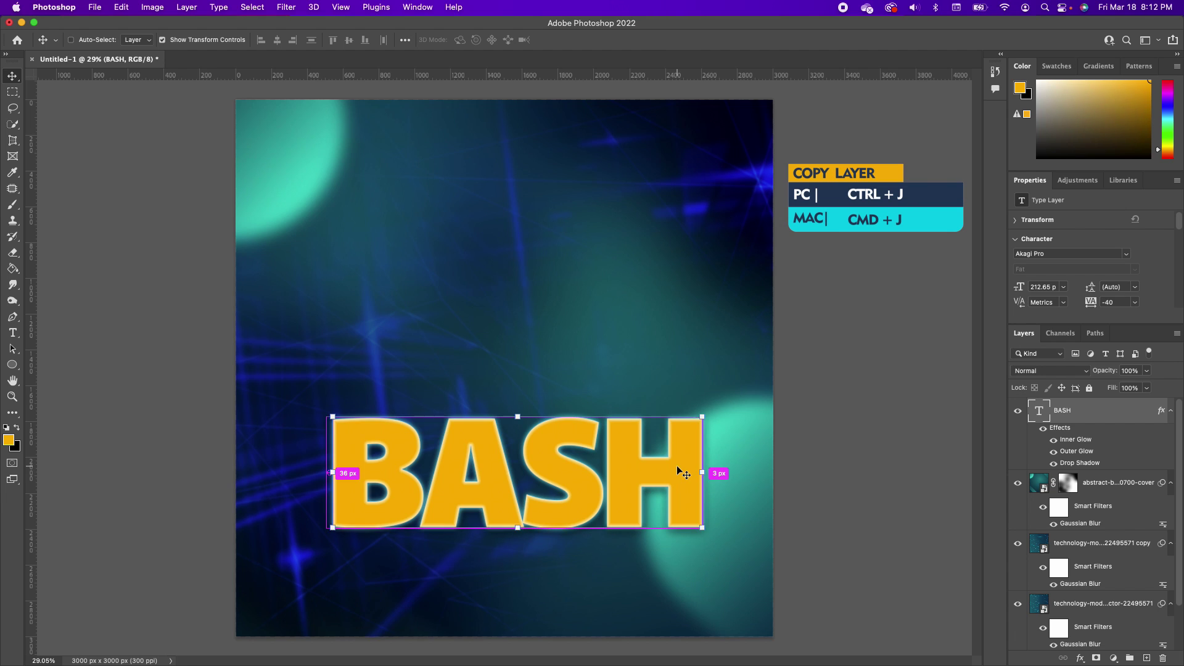
# - Duplicate BASH, move the copy higher on the poster, and clear its layer style
pyautogui.press('super+j')
pyautogui.moveTo(638, 467); pyautogui.dragTo(641, 272)
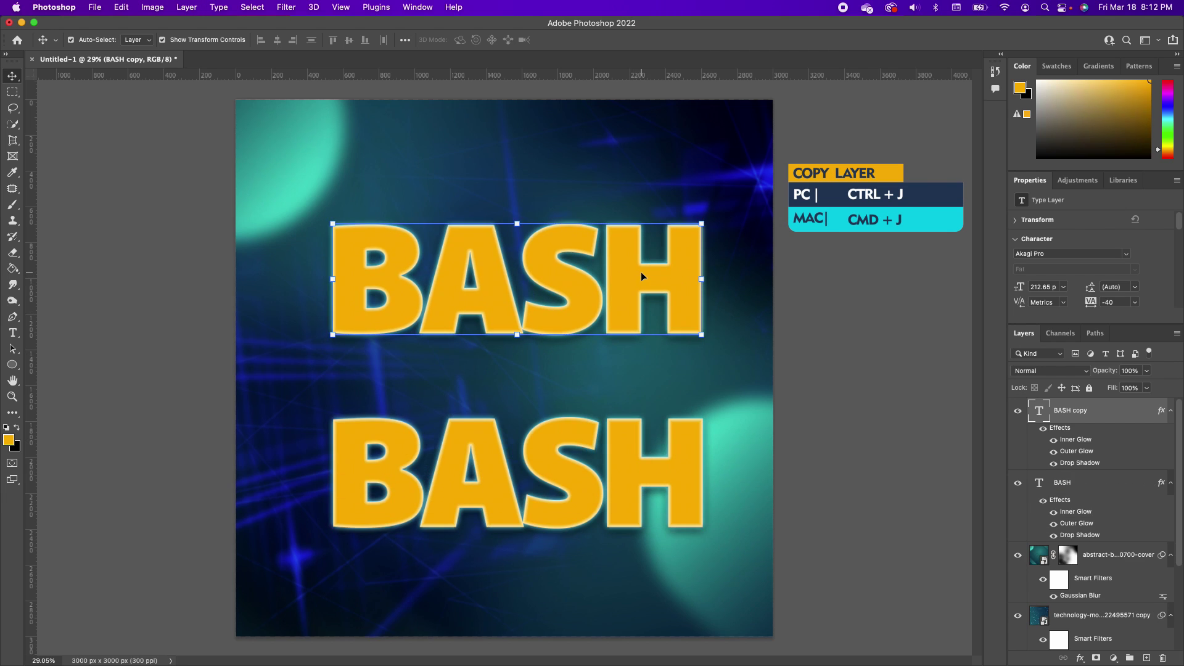
pyautogui.rightClick(1126, 410)
pyautogui.scroll(-5, 1022, 644)
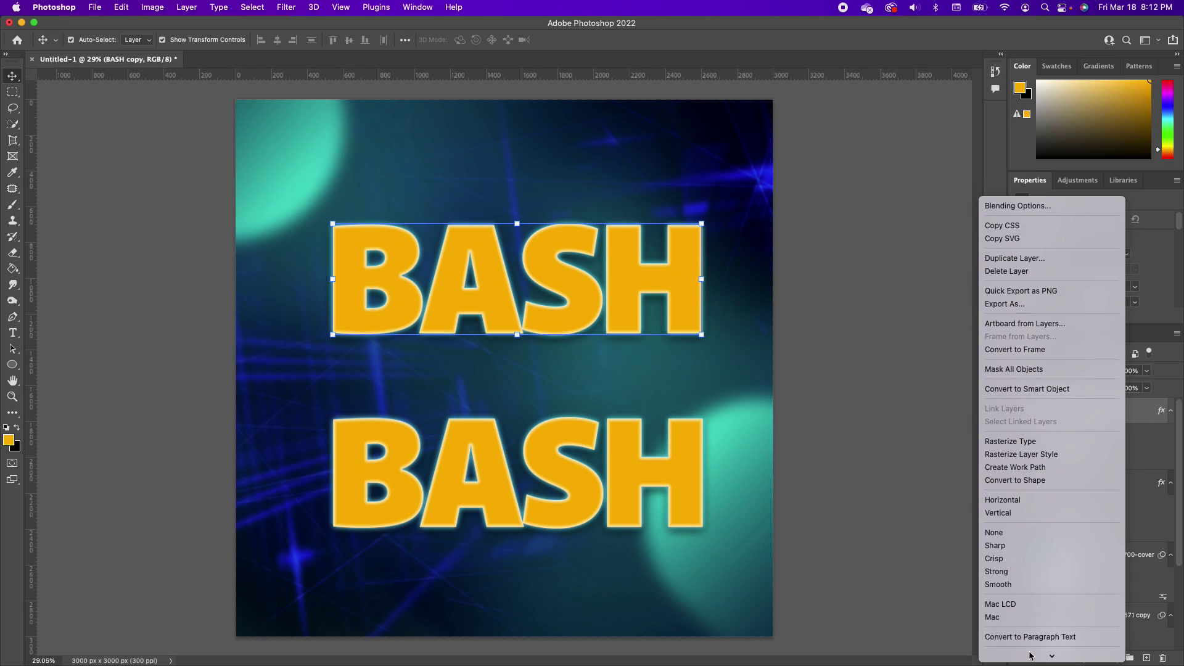
pyautogui.scroll(-3, 1042, 635)
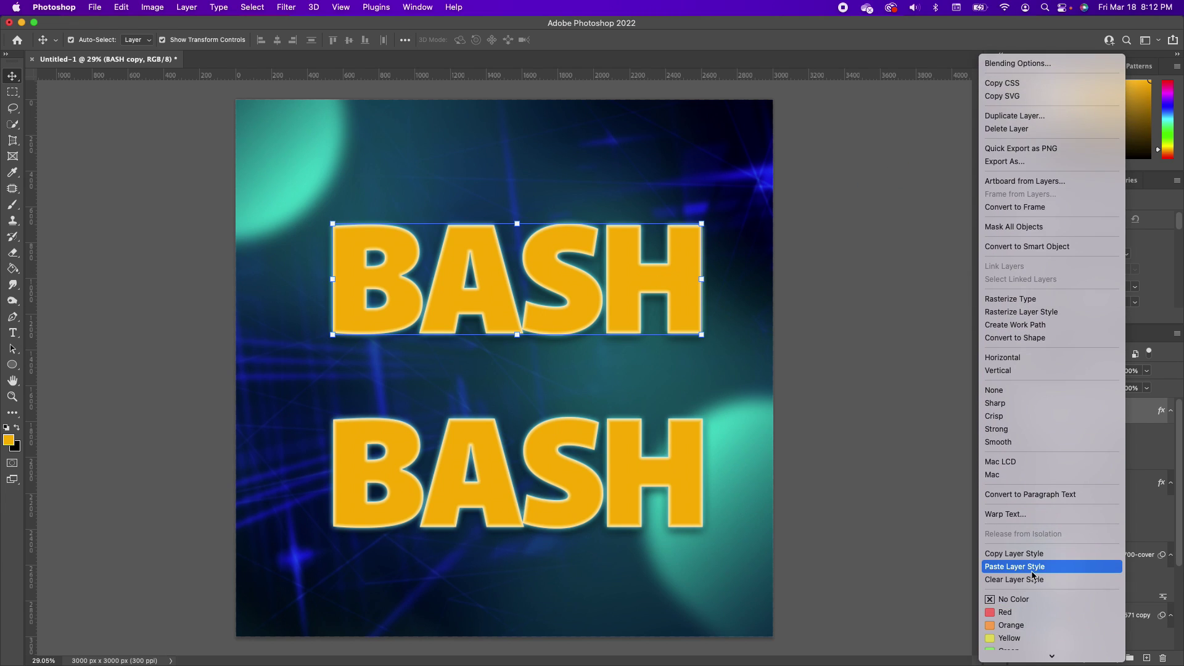
pyautogui.click(1027, 580)
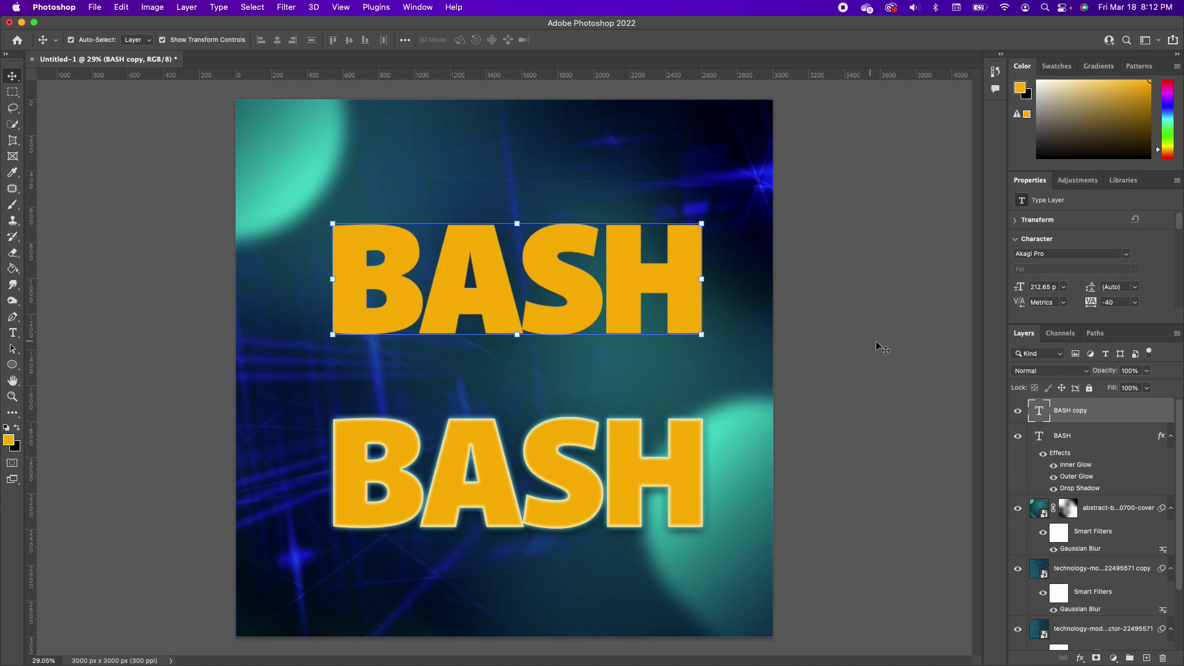
# - Convert the BASH copy text layer into a shape
pyautogui.rightClick(1117, 410)
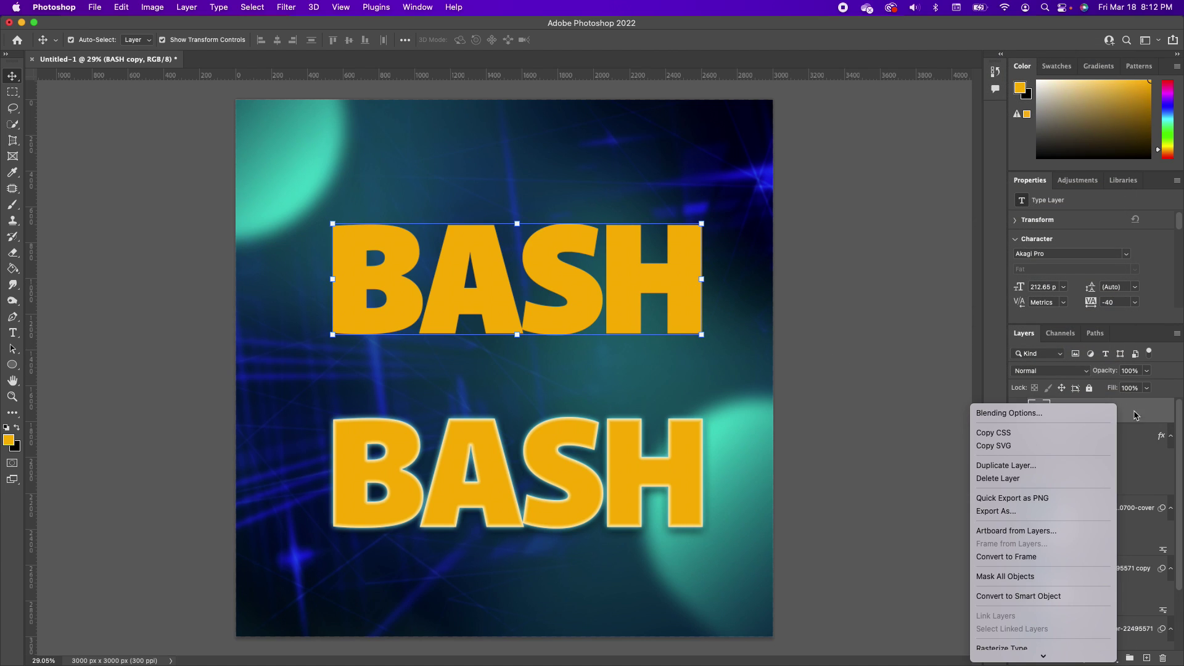
pyautogui.scroll(-2, 1036, 635)
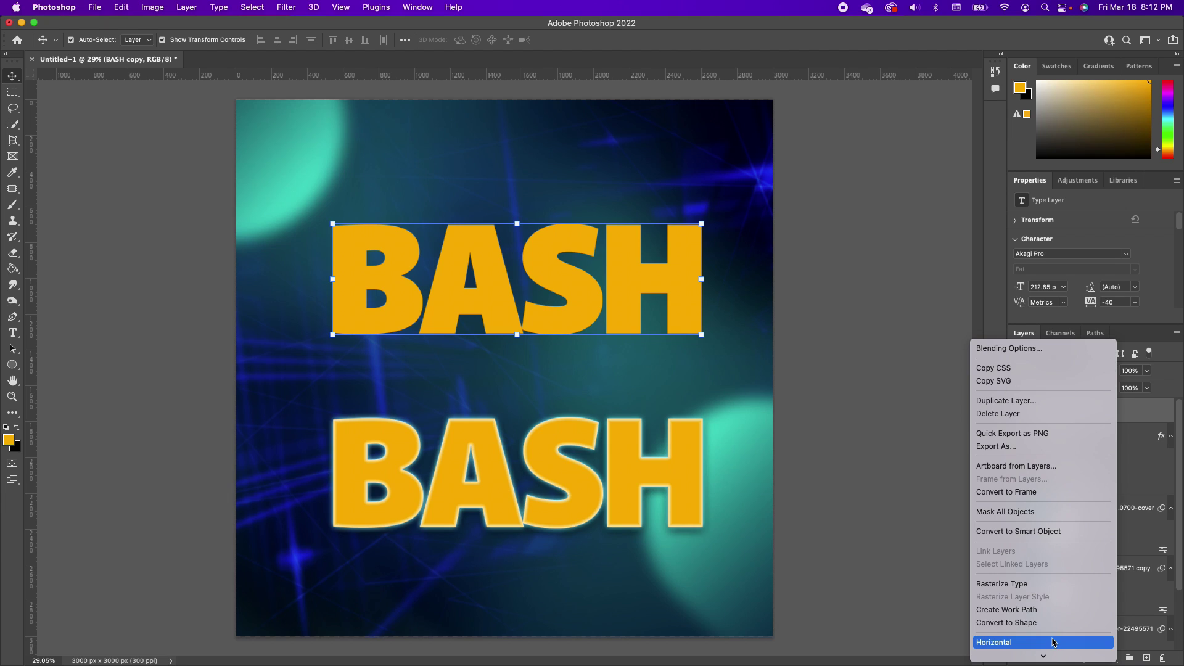
pyautogui.click(1023, 623)
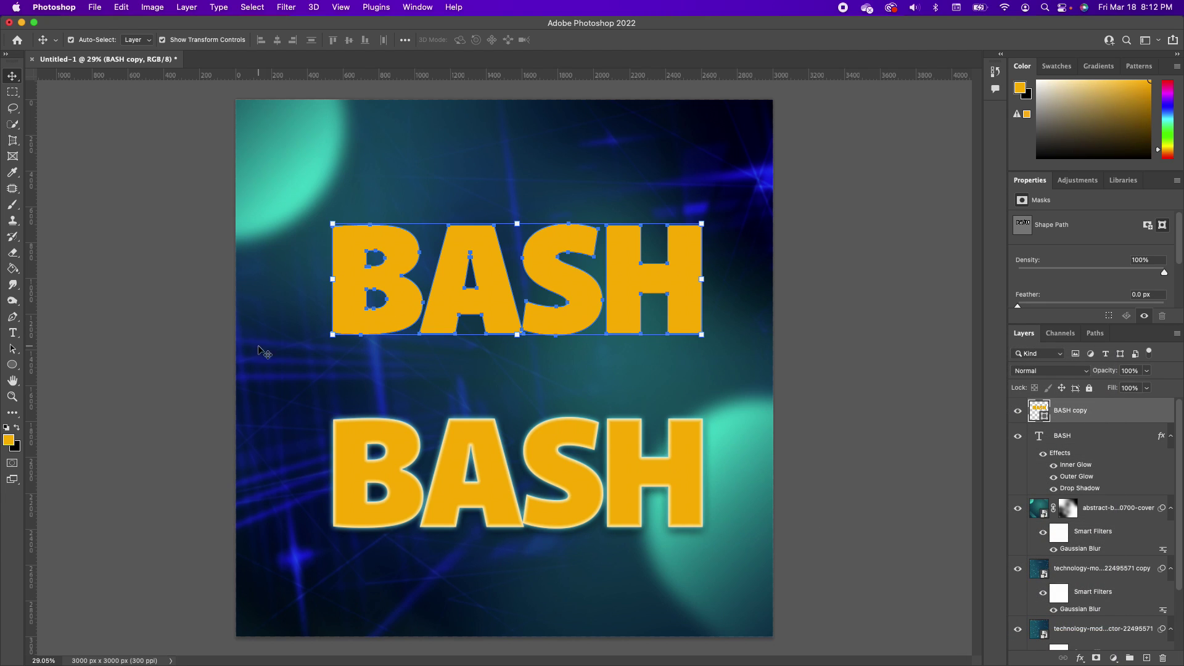
# - Set the BASH copy shape's fill to None
pyautogui.click(13, 349)
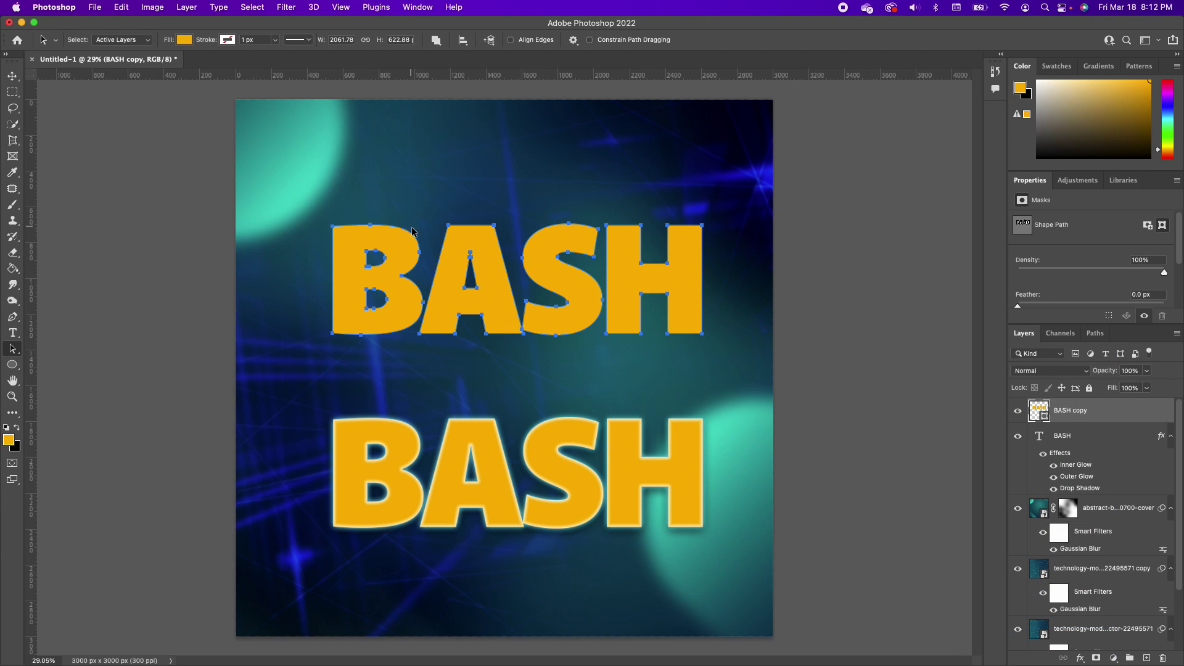
pyautogui.click(184, 40)
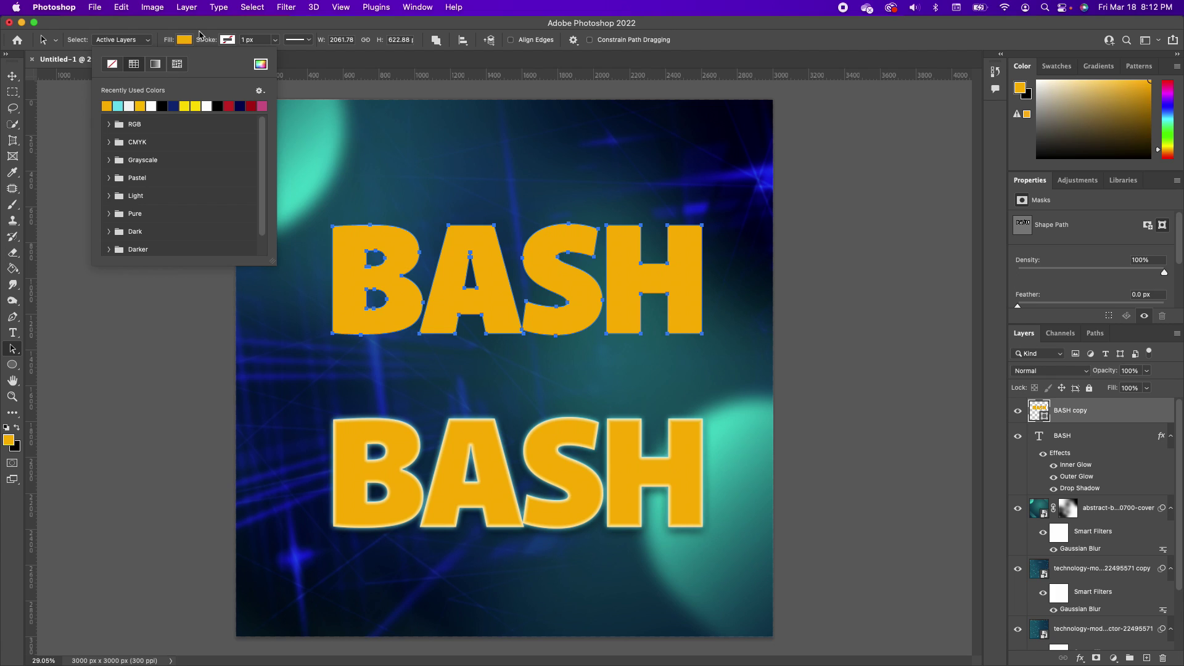
pyautogui.click(112, 65)
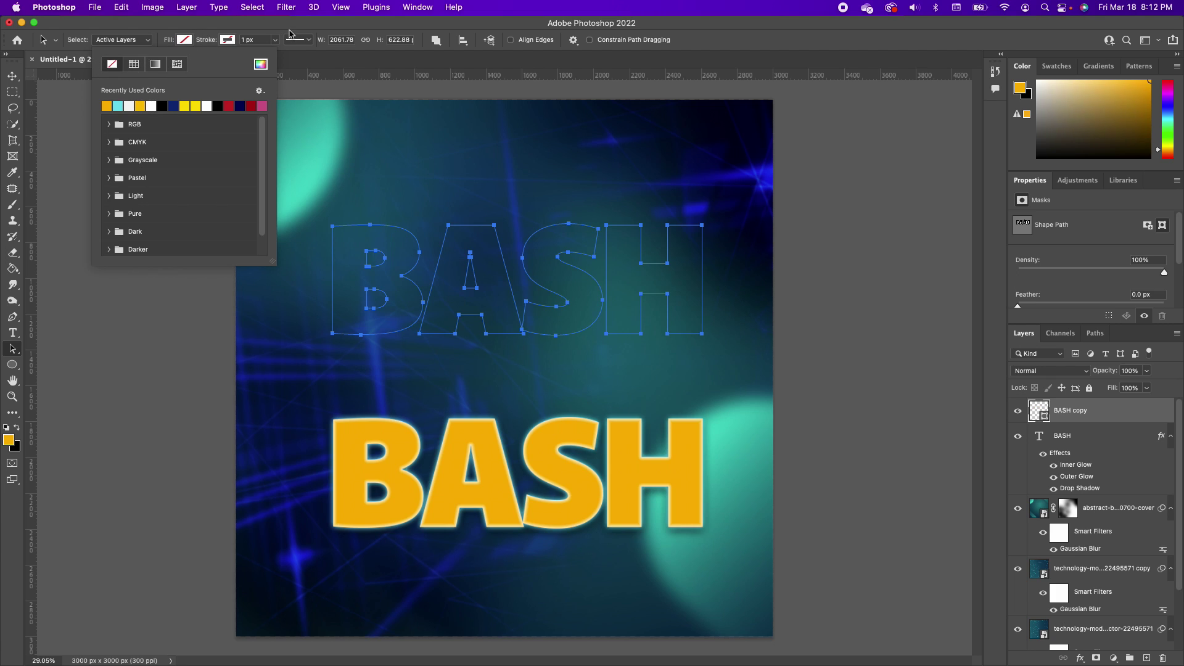
pyautogui.click(261, 47)
# - Give the BASH copy shape a white 8 px stroke
pyautogui.click(261, 41)
pyautogui.write('5')
pyautogui.press('Return')
pyautogui.click(226, 40)
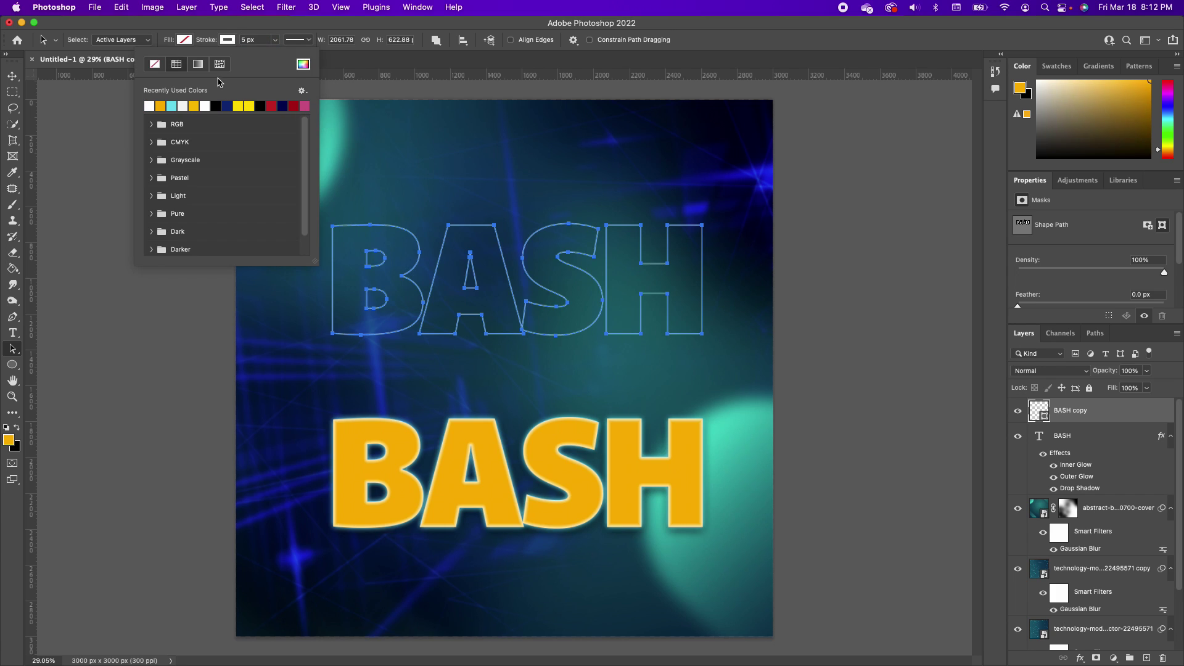
pyautogui.click(260, 39)
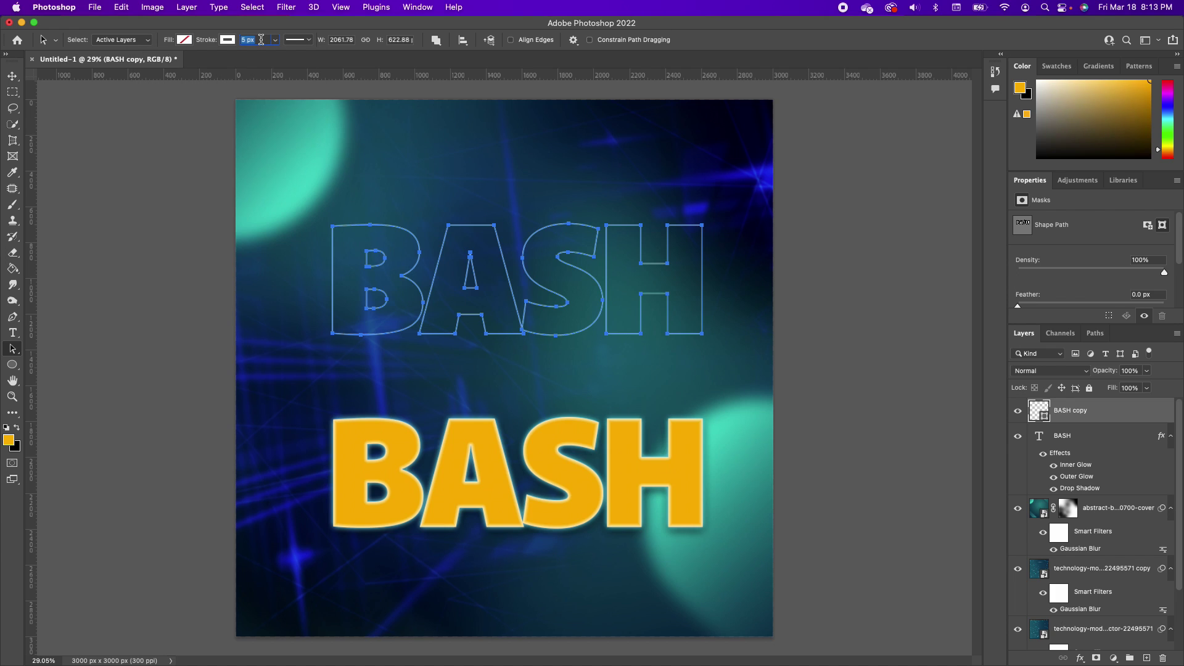
pyautogui.write('8')
pyautogui.press('Return')
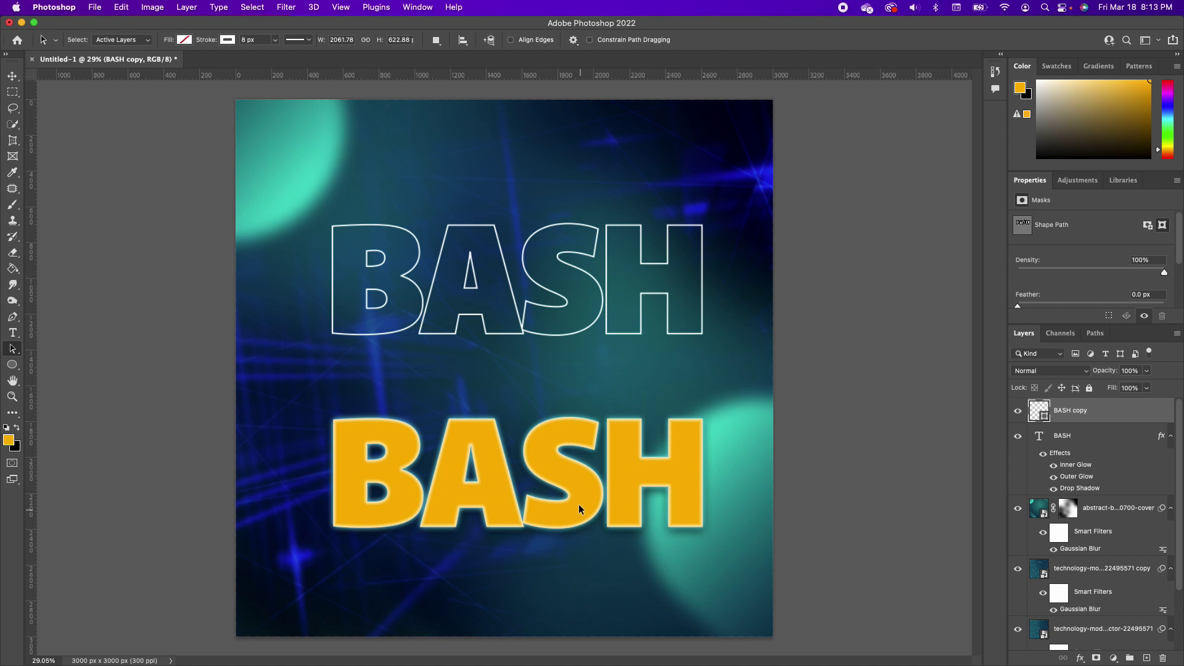
# - Copy the layer style from the solid BASH layer
pyautogui.press('v')
pyautogui.click(1119, 436)
pyautogui.rightClick(1119, 435)
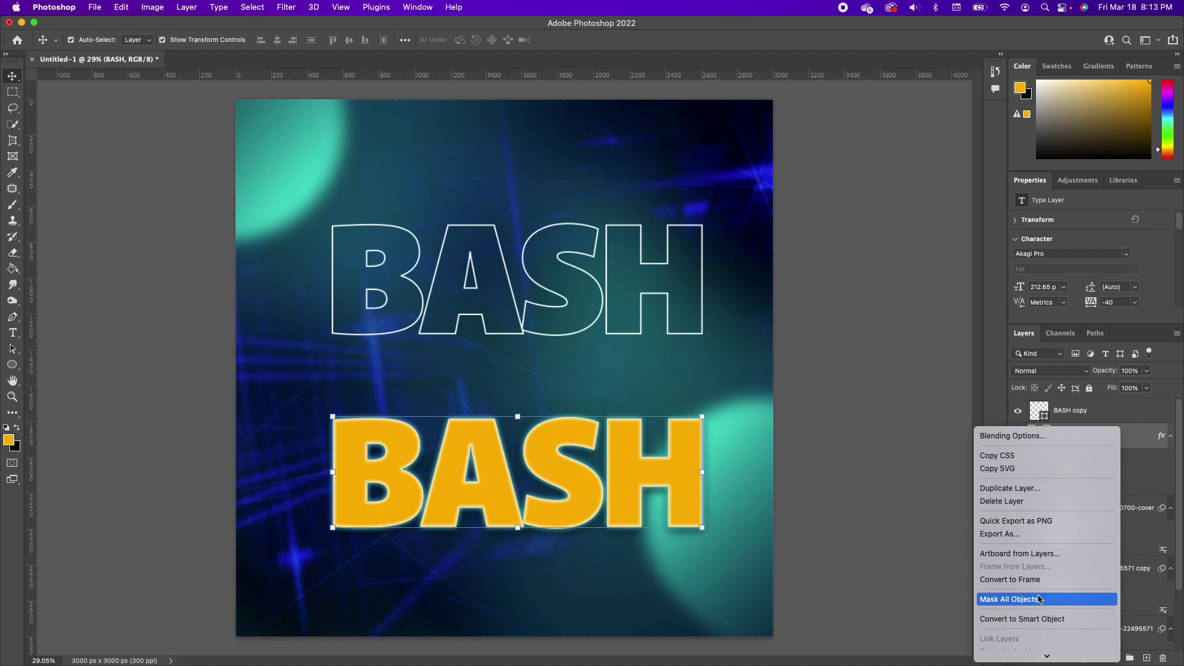
pyautogui.scroll(-8, 1039, 599)
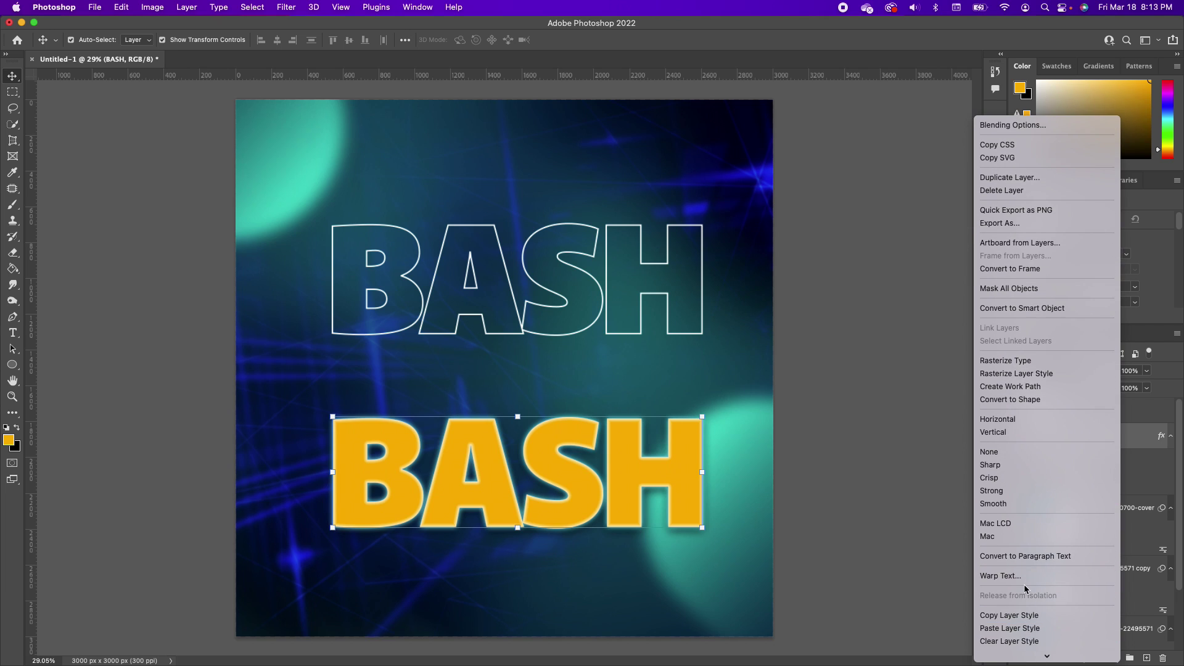
pyautogui.click(1025, 616)
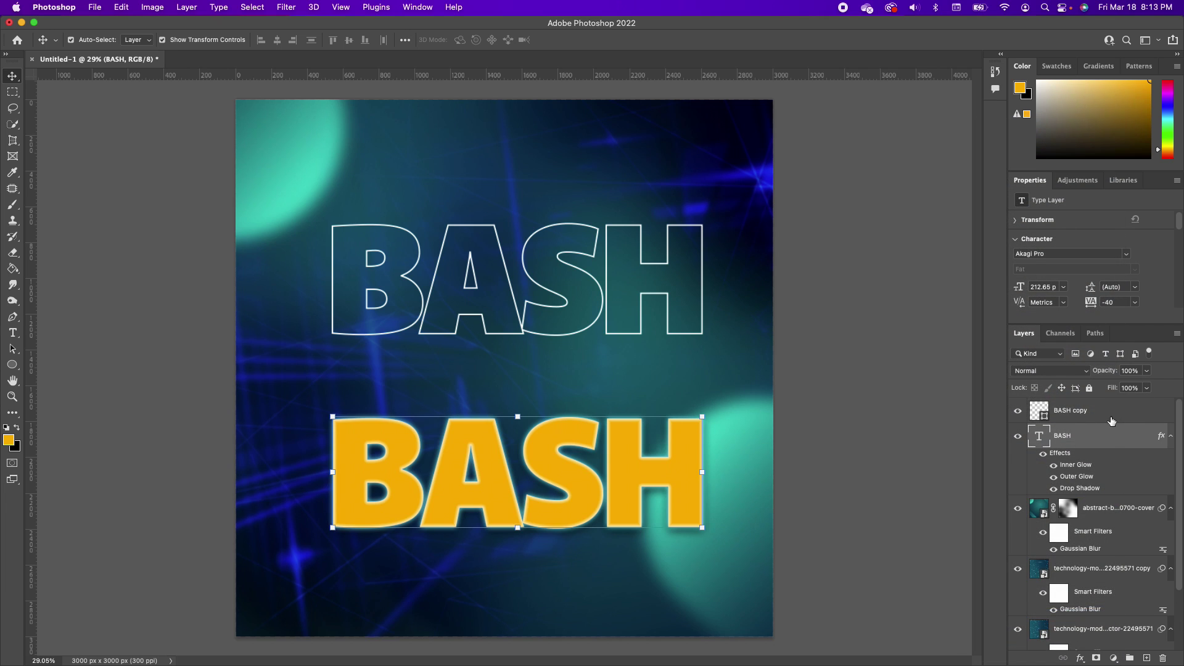
# - Paste the glow and shadow layer style onto the outlined BASH copy
pyautogui.click(1128, 412)
pyautogui.rightClick(1133, 412)
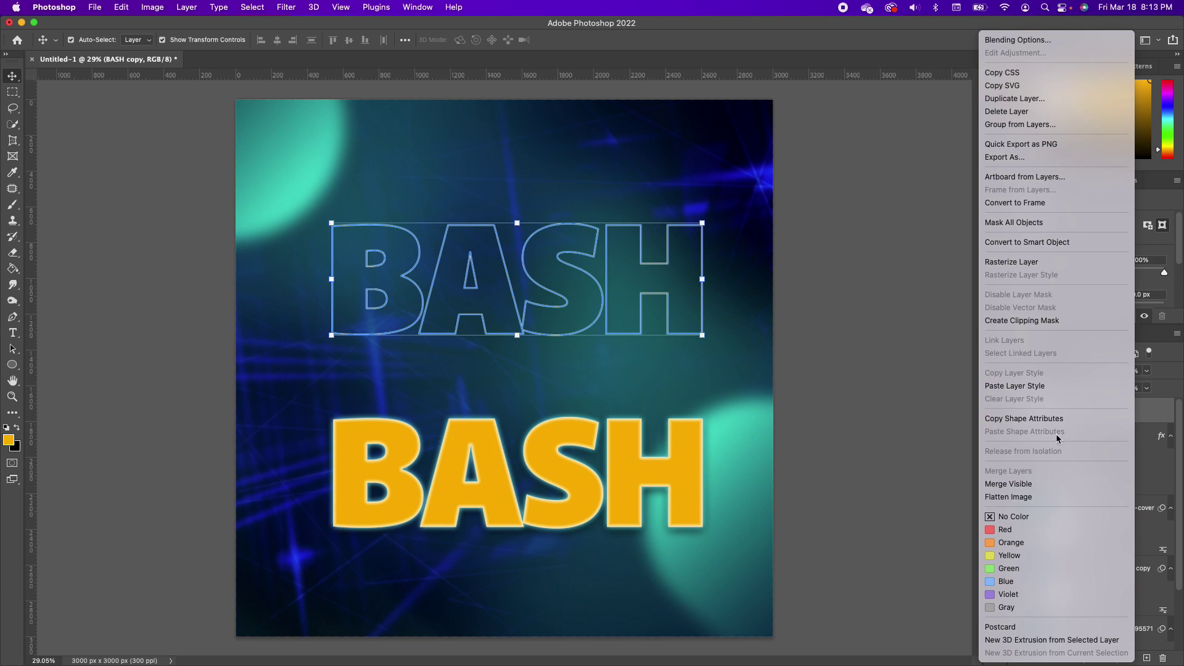
pyautogui.click(1039, 386)
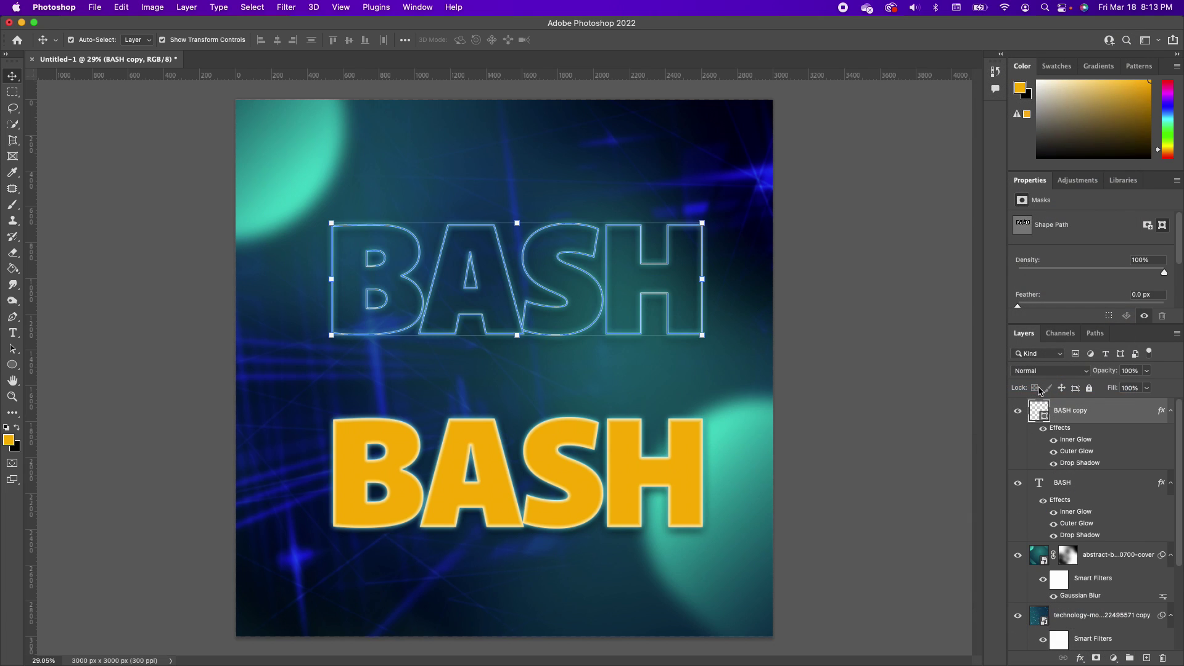
pyautogui.click(829, 323)
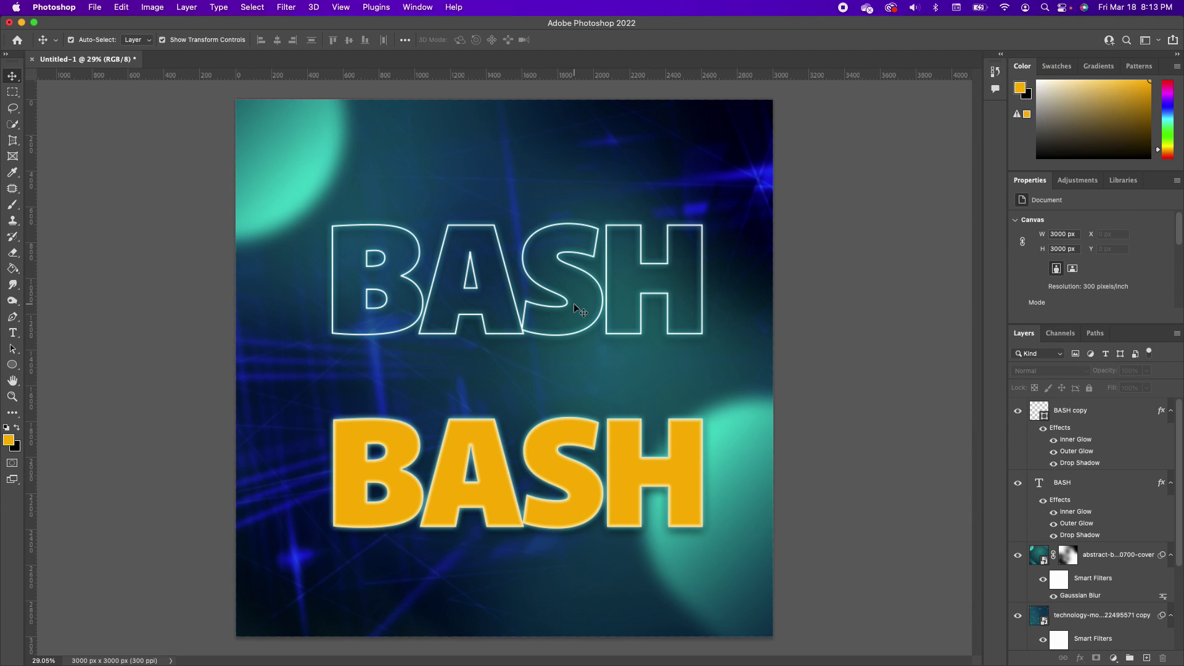
pyautogui.click(662, 269)
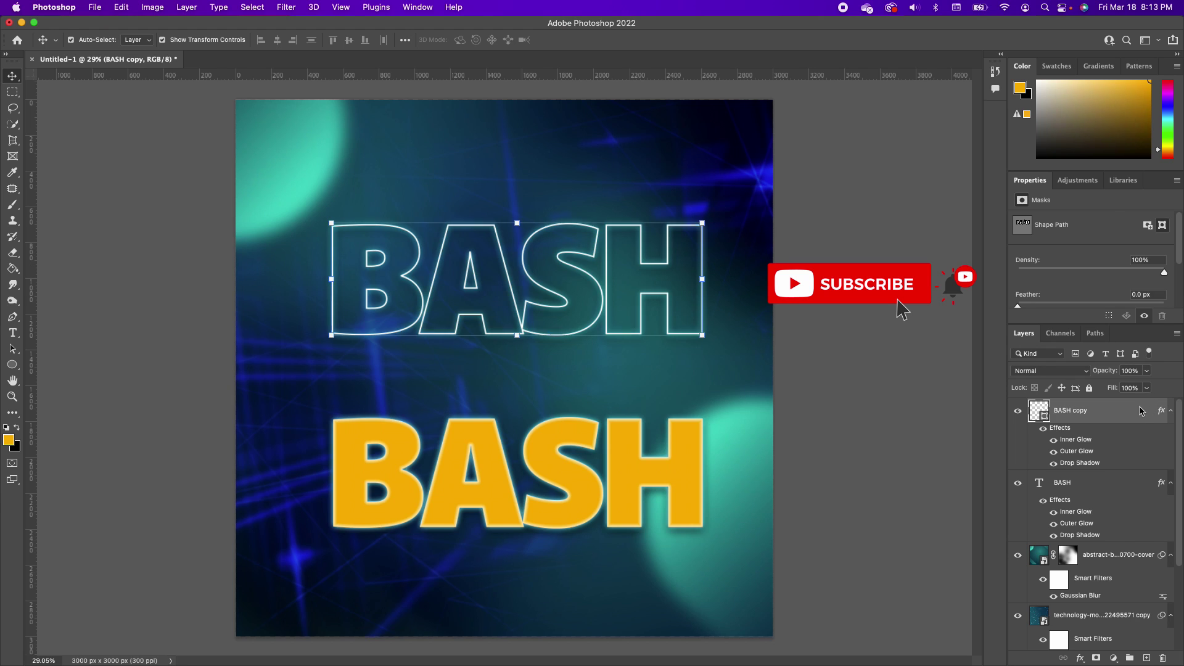
pyautogui.doubleClick(1140, 407)
# - Review the Inner Glow and Drop Shadow settings, toggling Outer Glow to compare
pyautogui.click(775, 226)
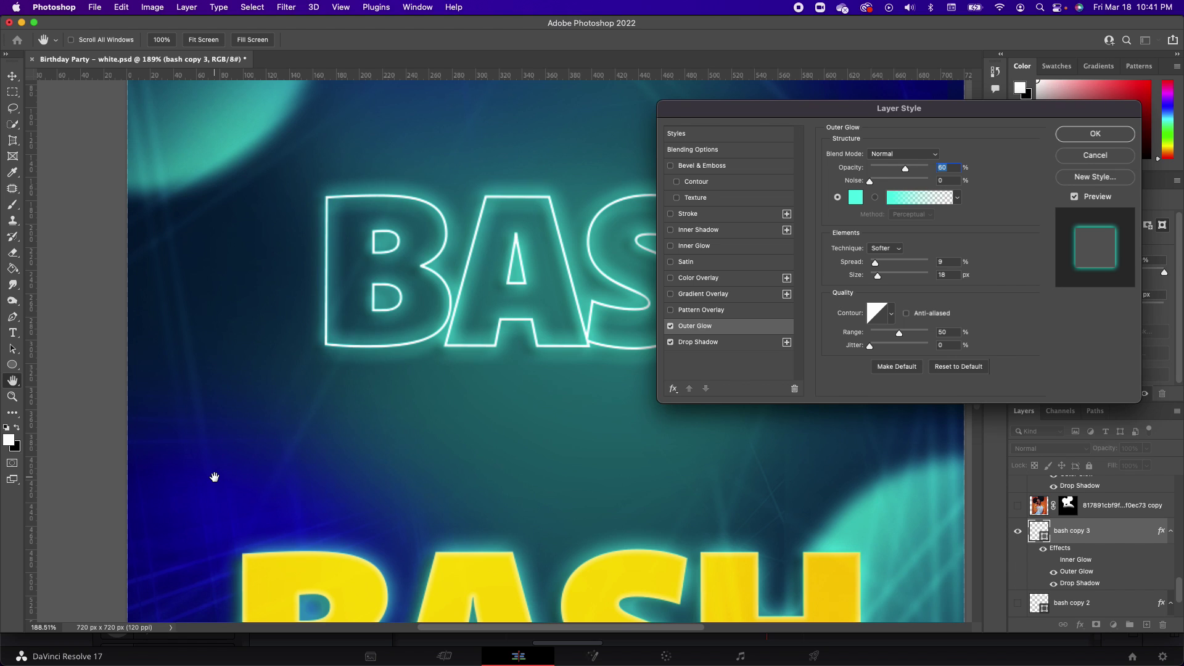
pyautogui.click(671, 325)
pyautogui.click(709, 341)
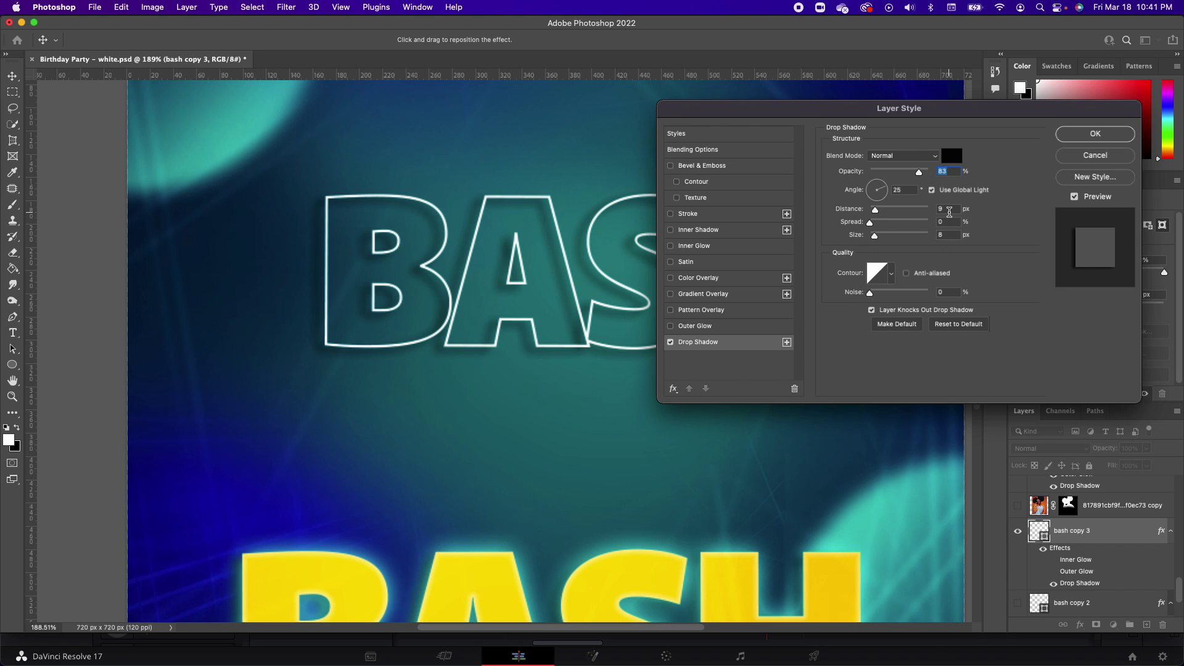
pyautogui.click(671, 326)
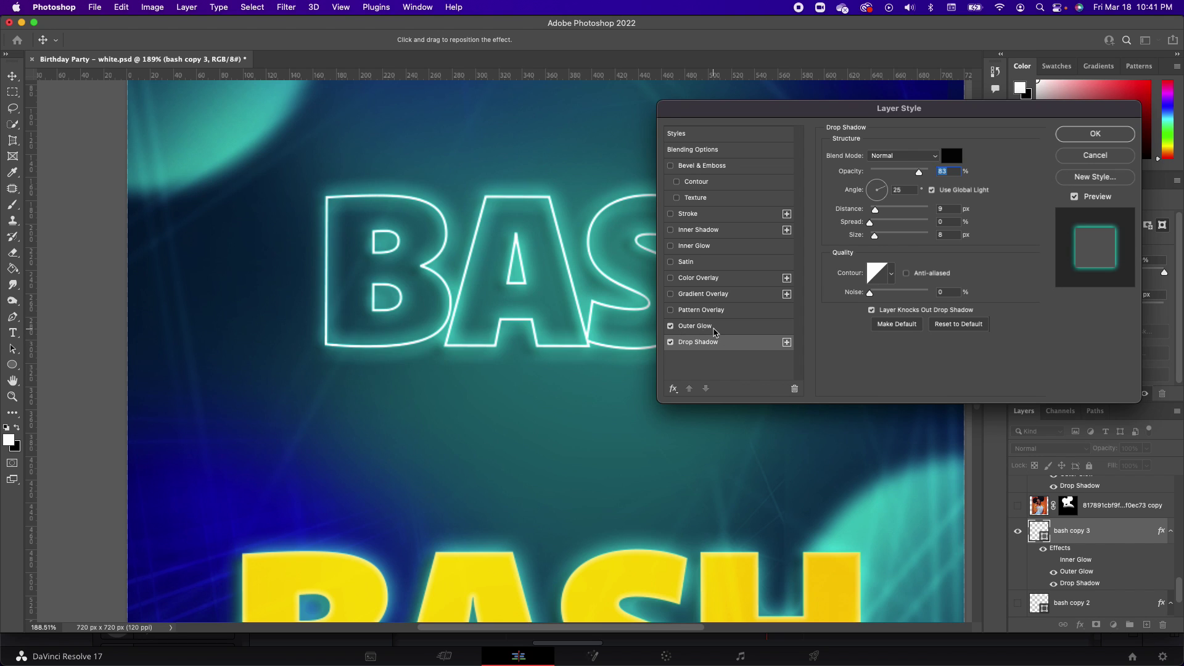
pyautogui.click(671, 327)
pyautogui.click(670, 326)
pyautogui.click(728, 331)
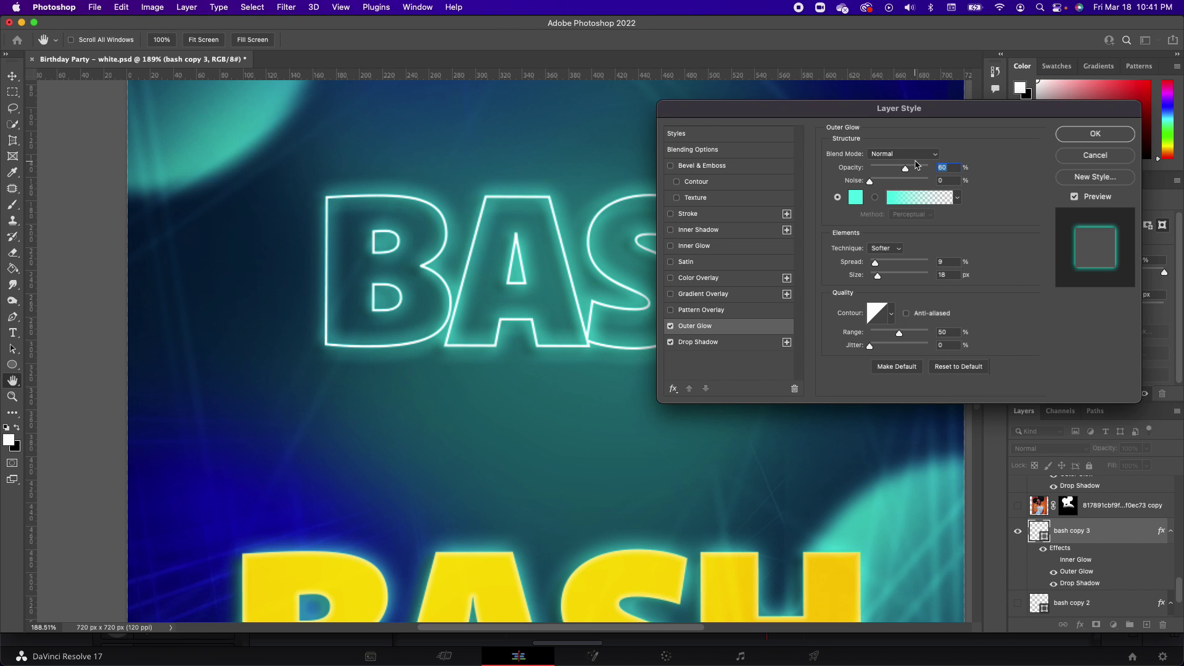
# - Keep the cyan Outer Glow instead of magenta, compare glow techniques, and apply the style
pyautogui.click(854, 198)
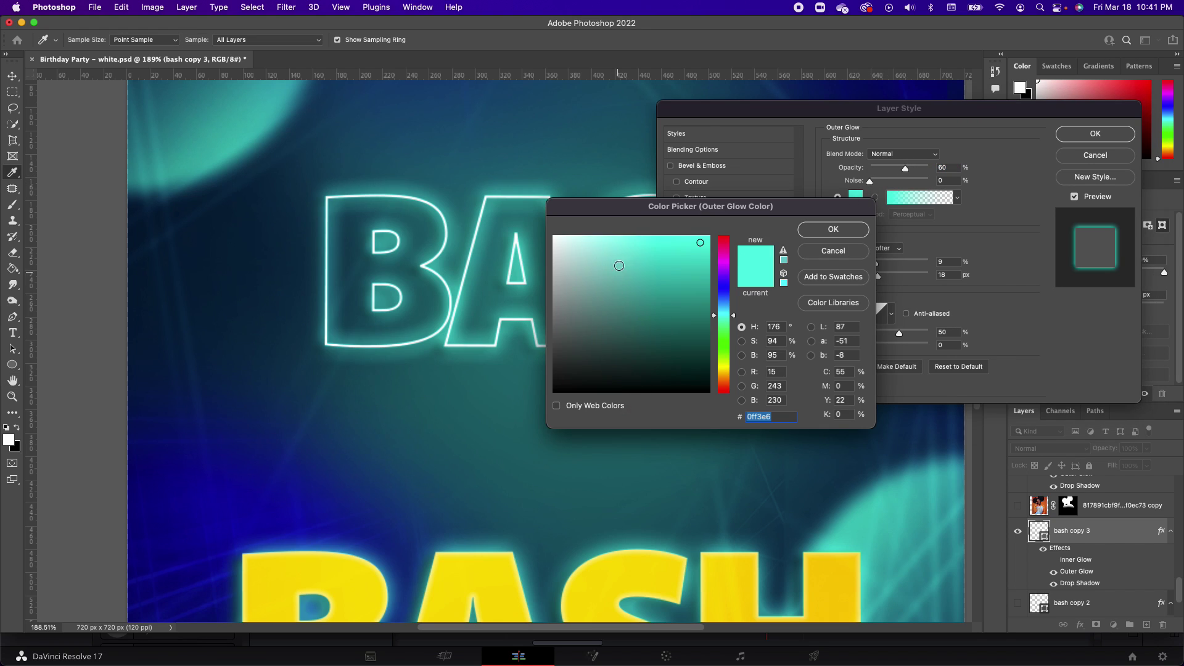
pyautogui.click(722, 262)
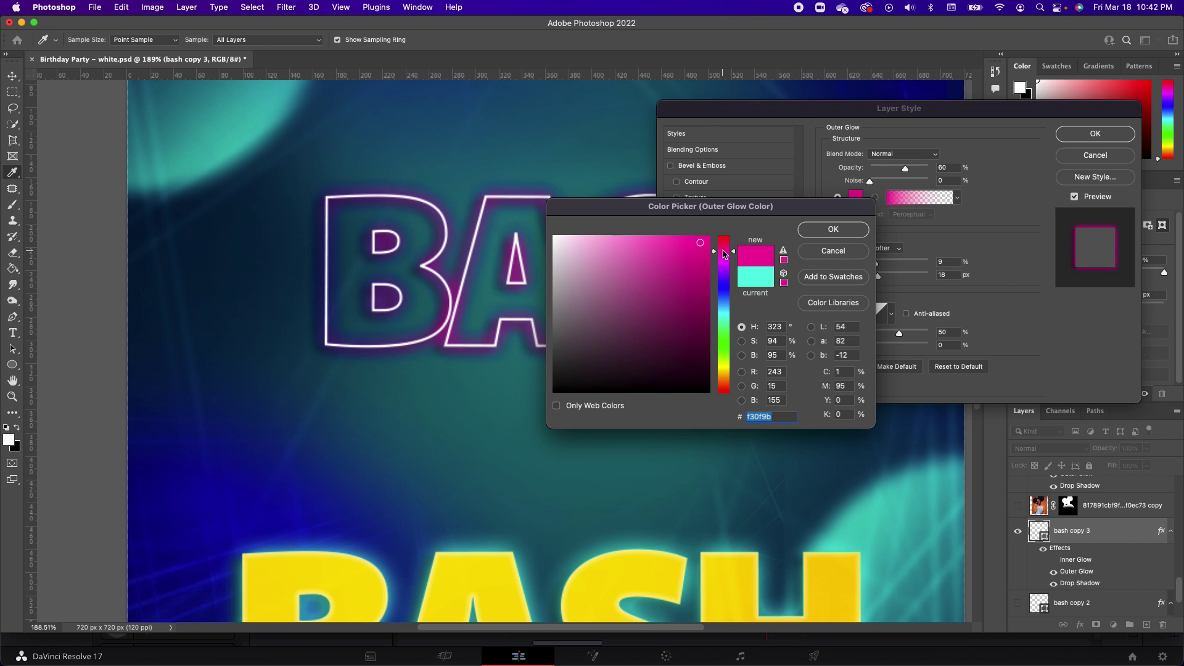
pyautogui.click(833, 250)
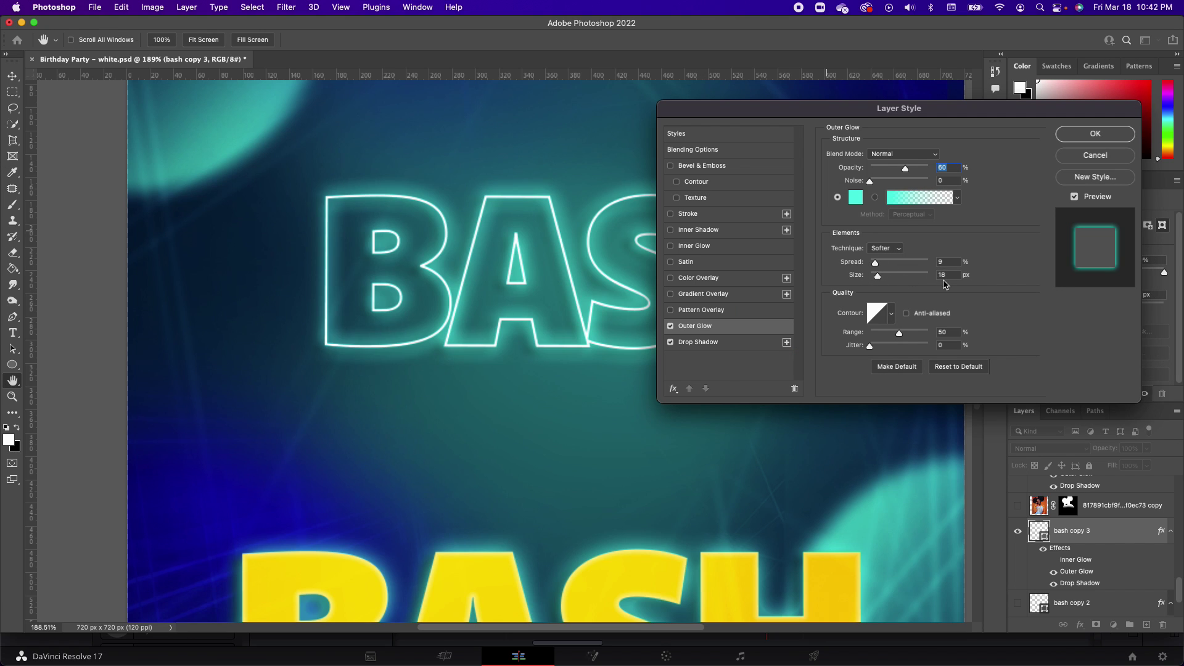
pyautogui.click(898, 251)
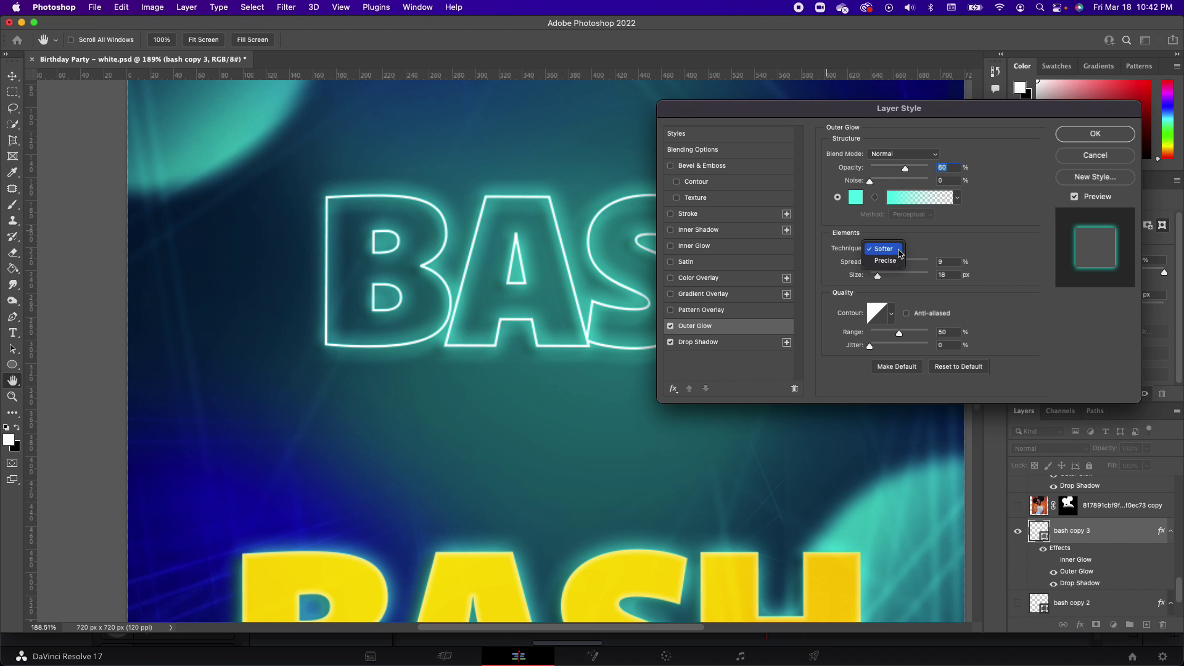
pyautogui.click(899, 253)
pyautogui.click(894, 253)
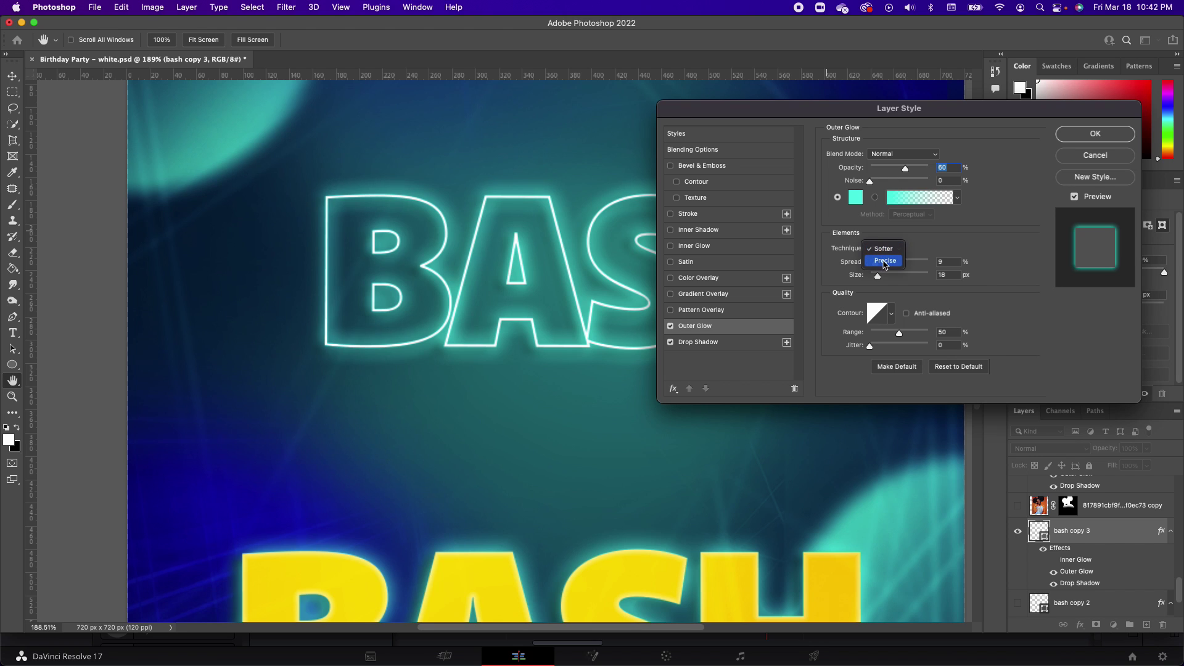
pyautogui.click(885, 261)
pyautogui.click(1095, 134)
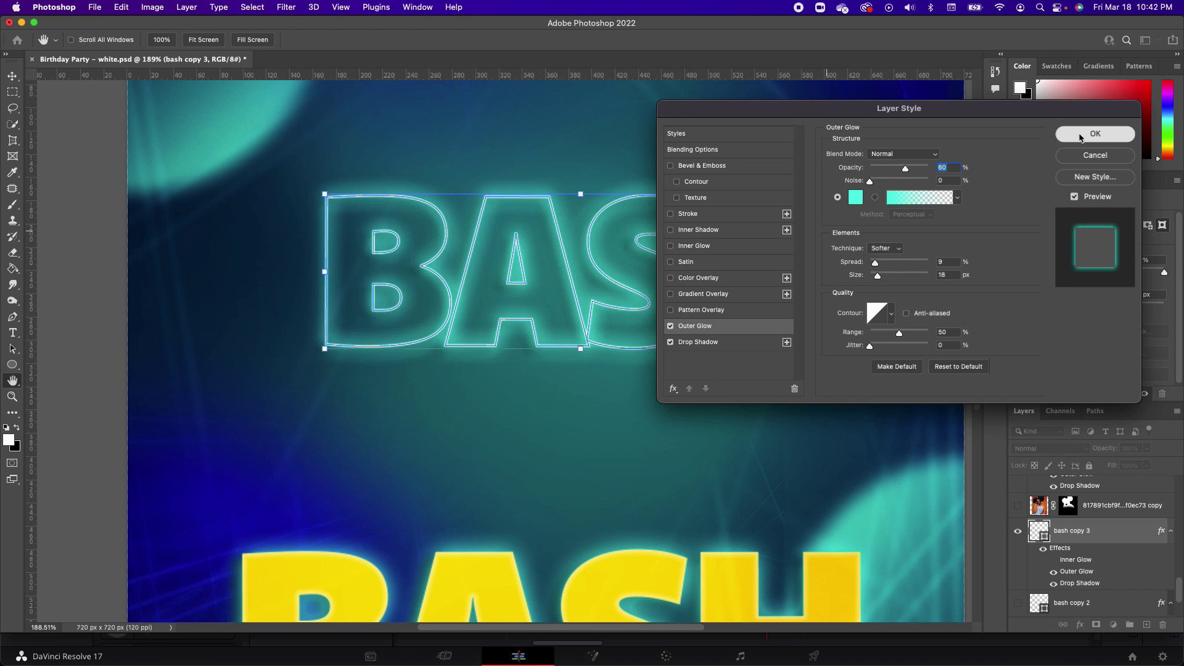
pyautogui.click(644, 372)
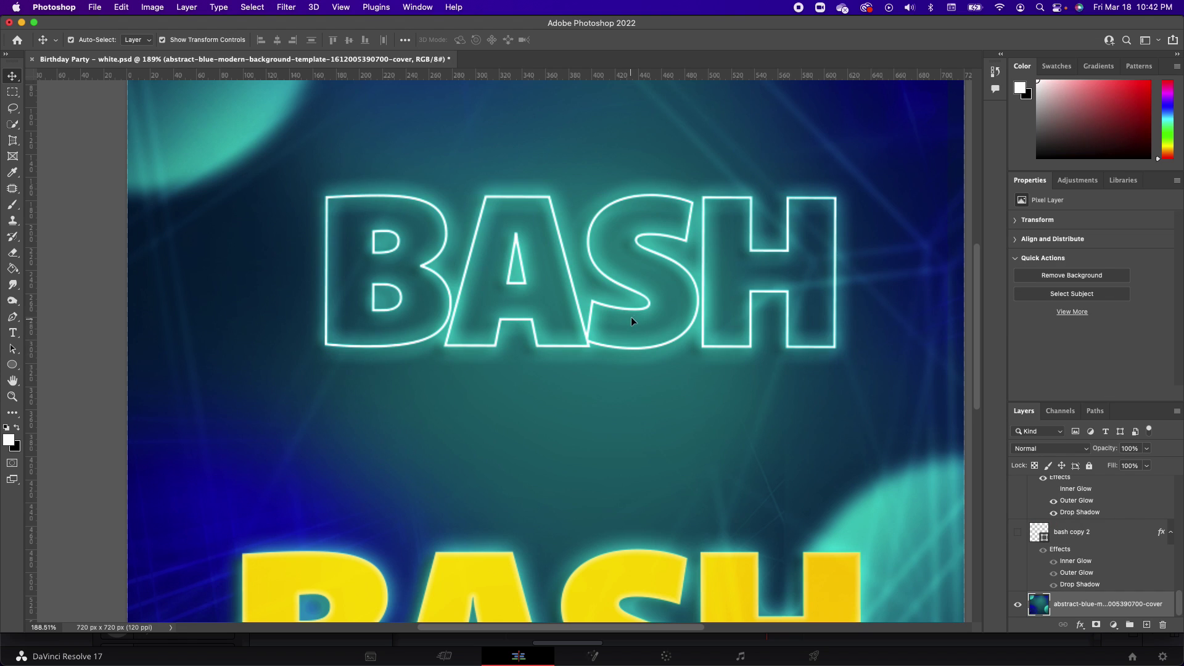
# - Apply Lock All to the technology copy, lower technology, and Color Fill 1 layers
pyautogui.scroll(-3, 577, 353)
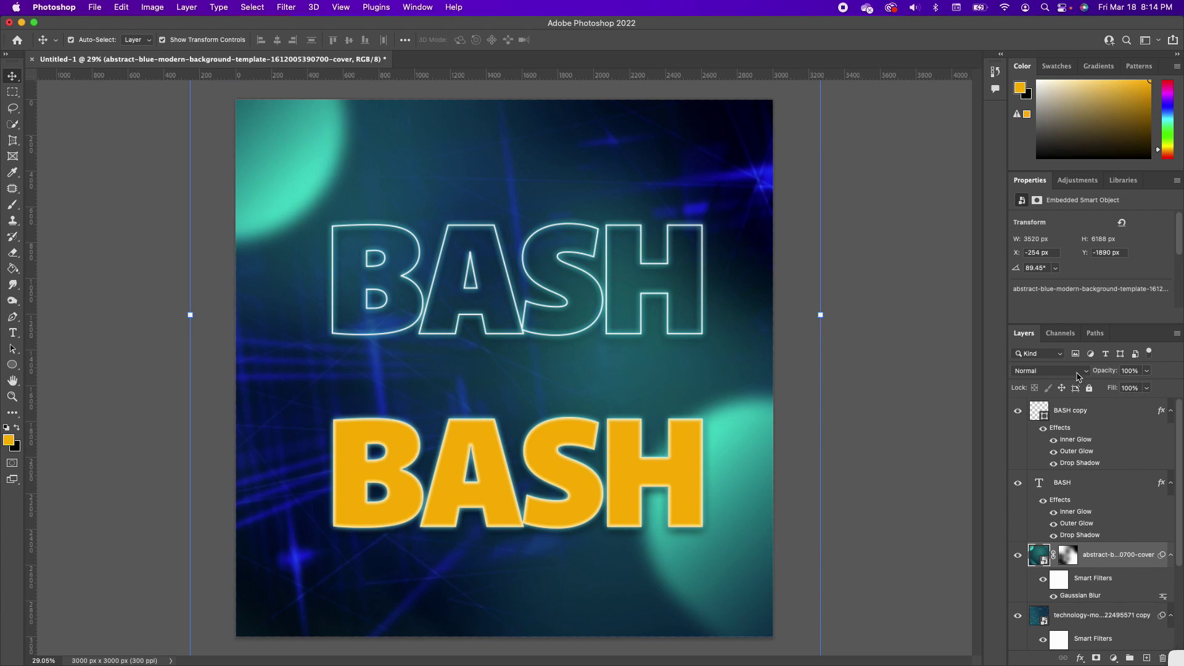
pyautogui.scroll(-3, 1121, 588)
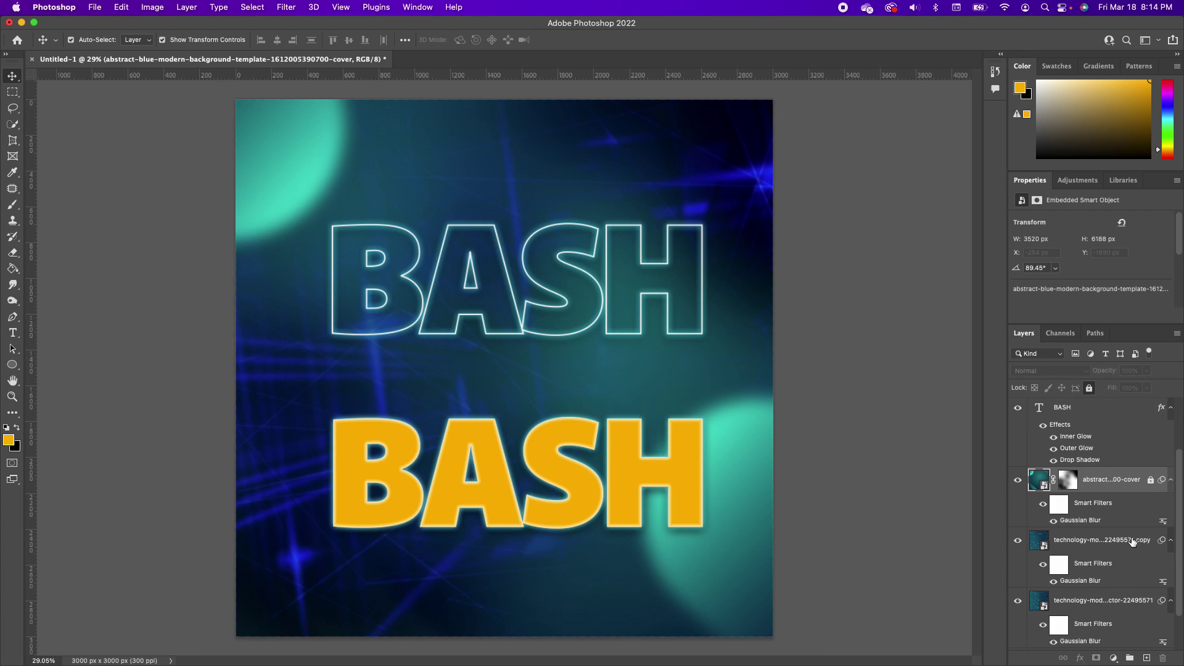
pyautogui.click(1133, 540)
pyautogui.click(1090, 388)
pyautogui.scroll(-2, 1110, 555)
pyautogui.click(1138, 558)
pyautogui.click(1088, 388)
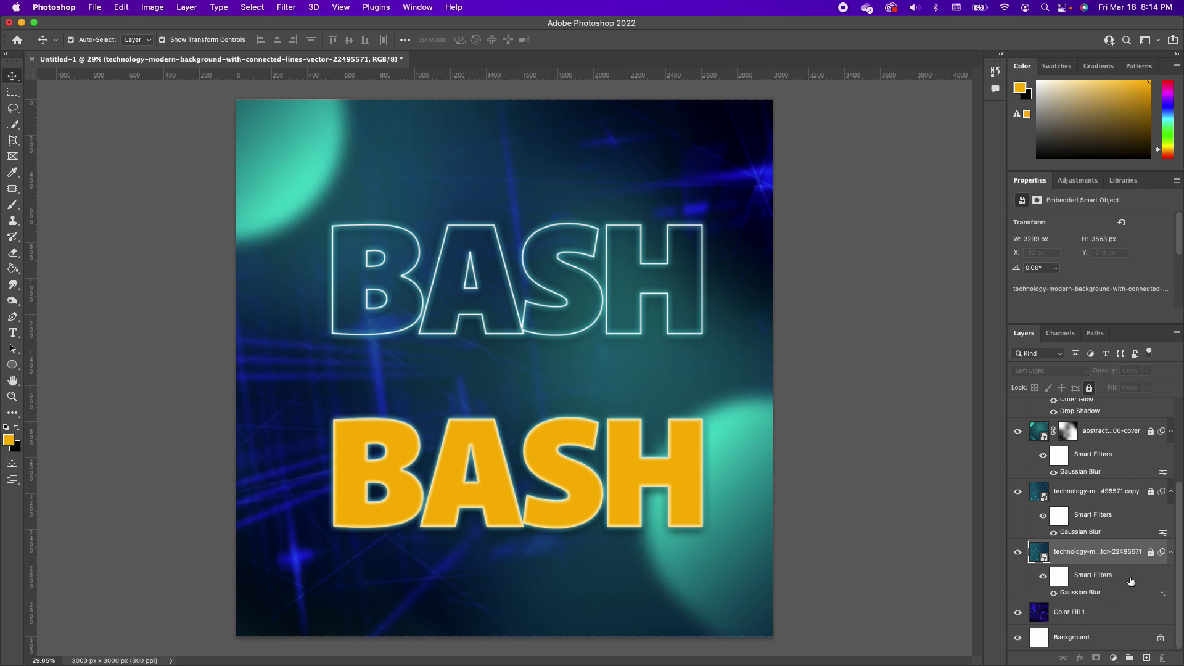
pyautogui.click(1136, 607)
pyautogui.click(1089, 388)
pyautogui.scroll(3, 1115, 488)
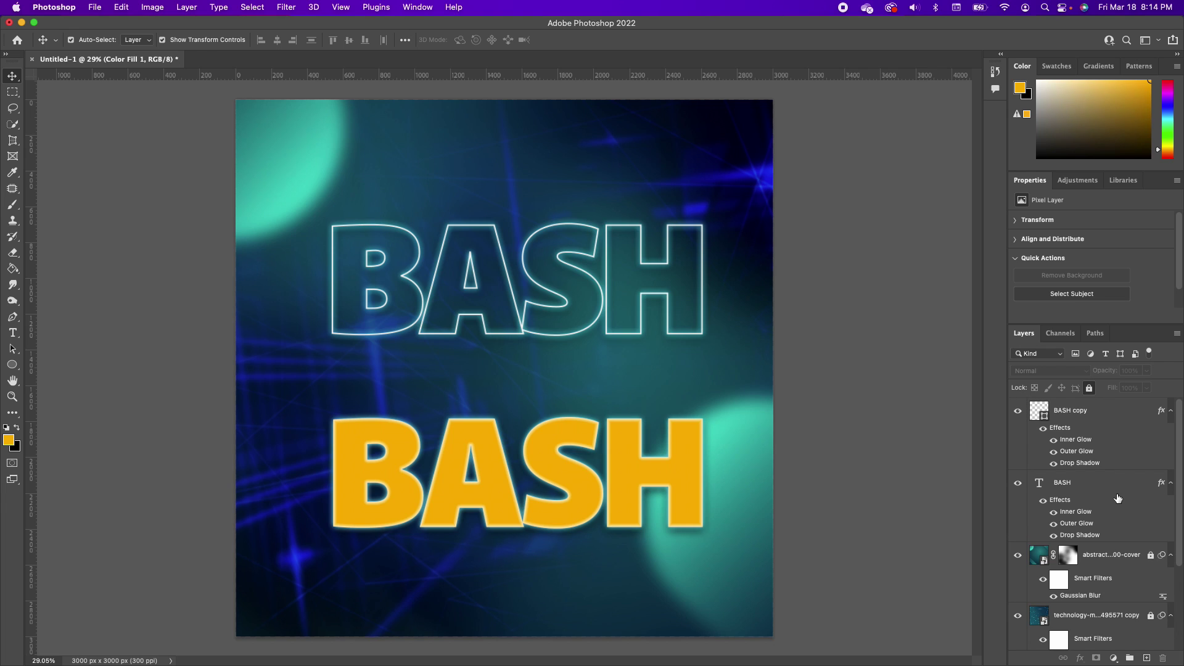
pyautogui.click(586, 274)
# - Move the outlined BASH to the top of the canvas and scale it to about 87%
pyautogui.moveTo(584, 281); pyautogui.dragTo(576, 166)
pyautogui.press('cmd+t')
pyautogui.moveTo(696, 122); pyautogui.dragTo(646, 138)
pyautogui.moveTo(529, 176); pyautogui.dragTo(572, 162)
pyautogui.press('Return')
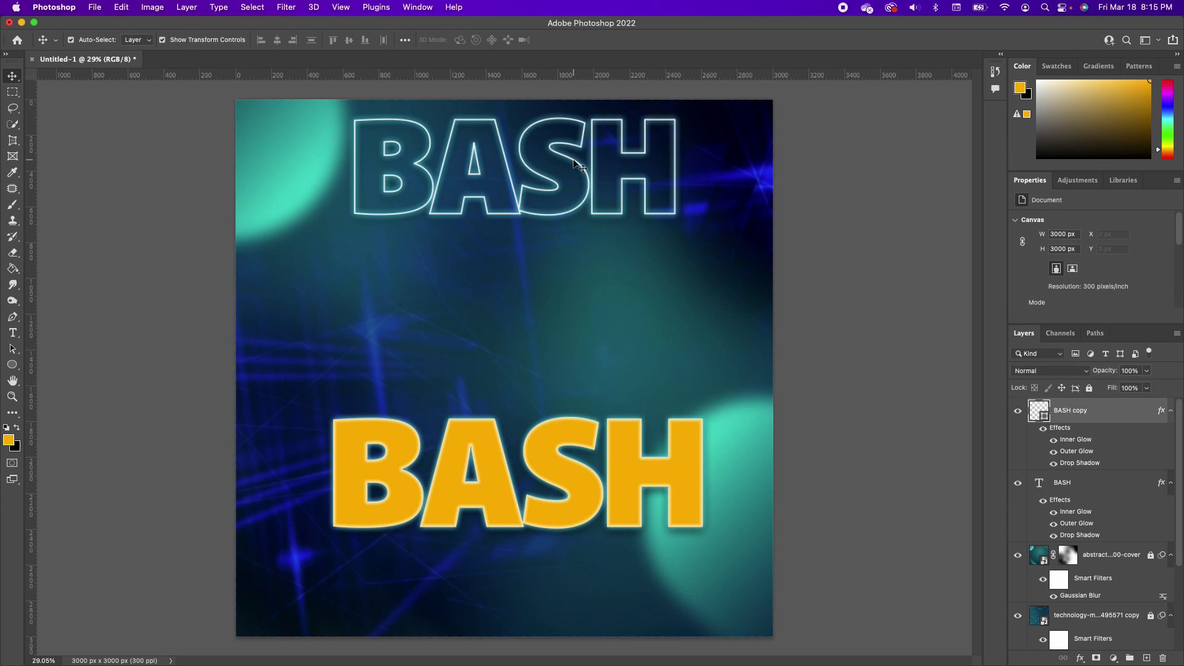
# - Duplicate the outlined BASH and place the copy just below it
pyautogui.click(574, 163)
pyautogui.press('super+j')
pyautogui.moveTo(573, 163); pyautogui.dragTo(569, 275)
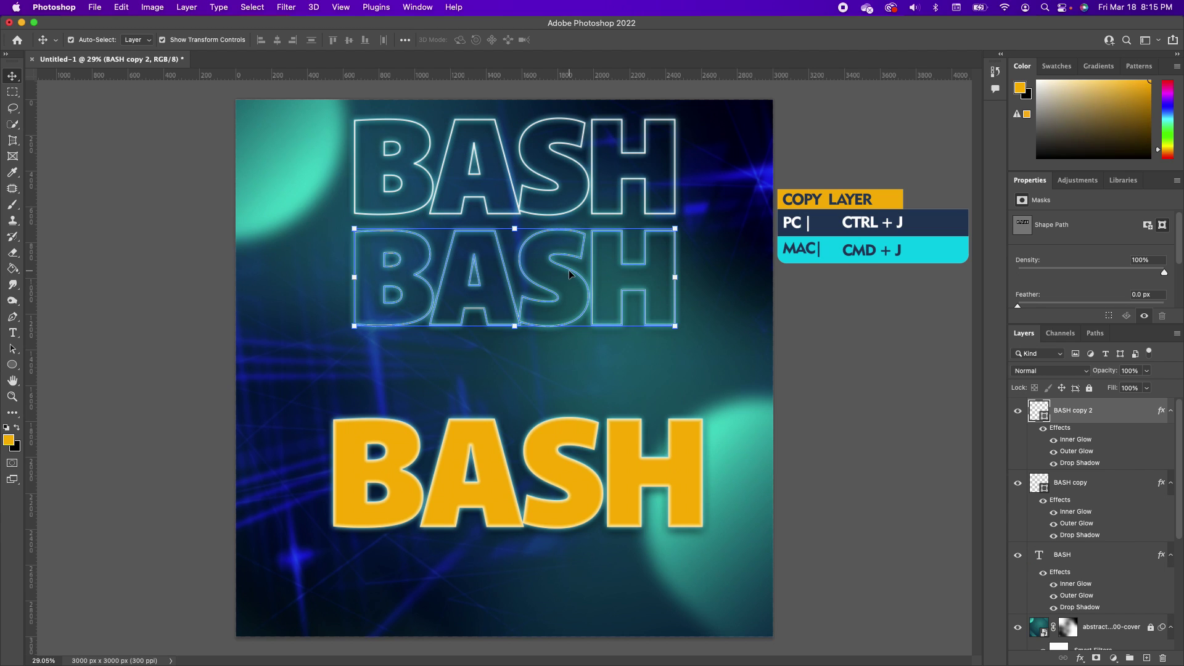
pyautogui.click(590, 429)
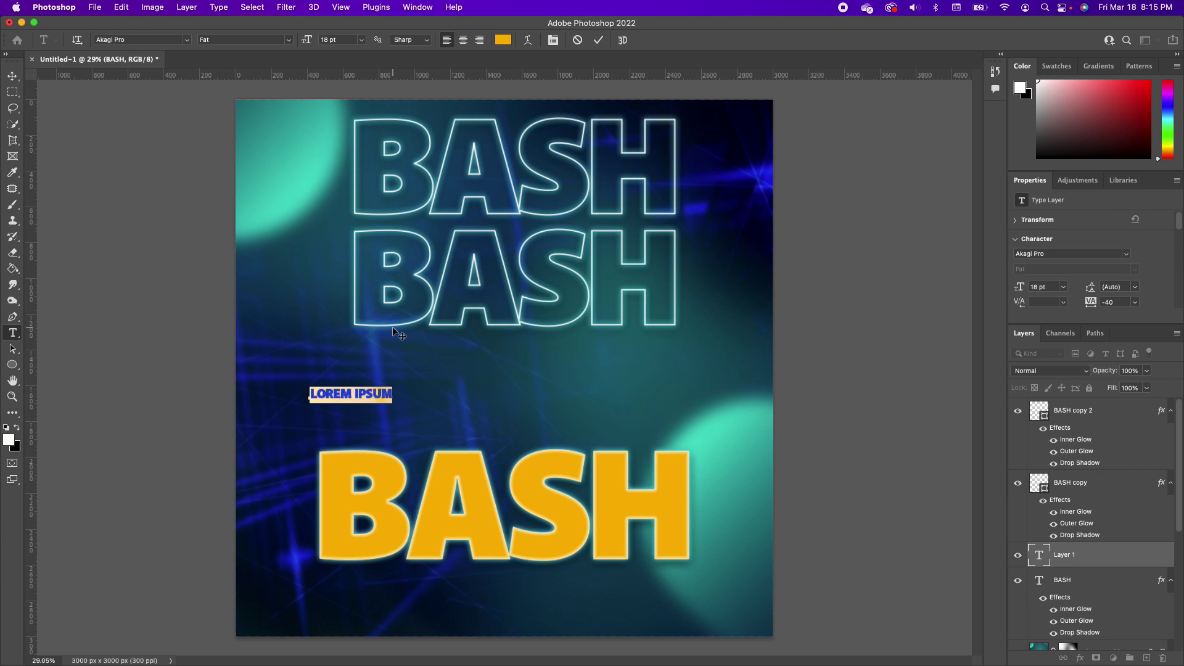
# - Type BIRTHDAY in Charles Sebastian font and enlarge it to about double size
pyautogui.write('BIRTHDAY')
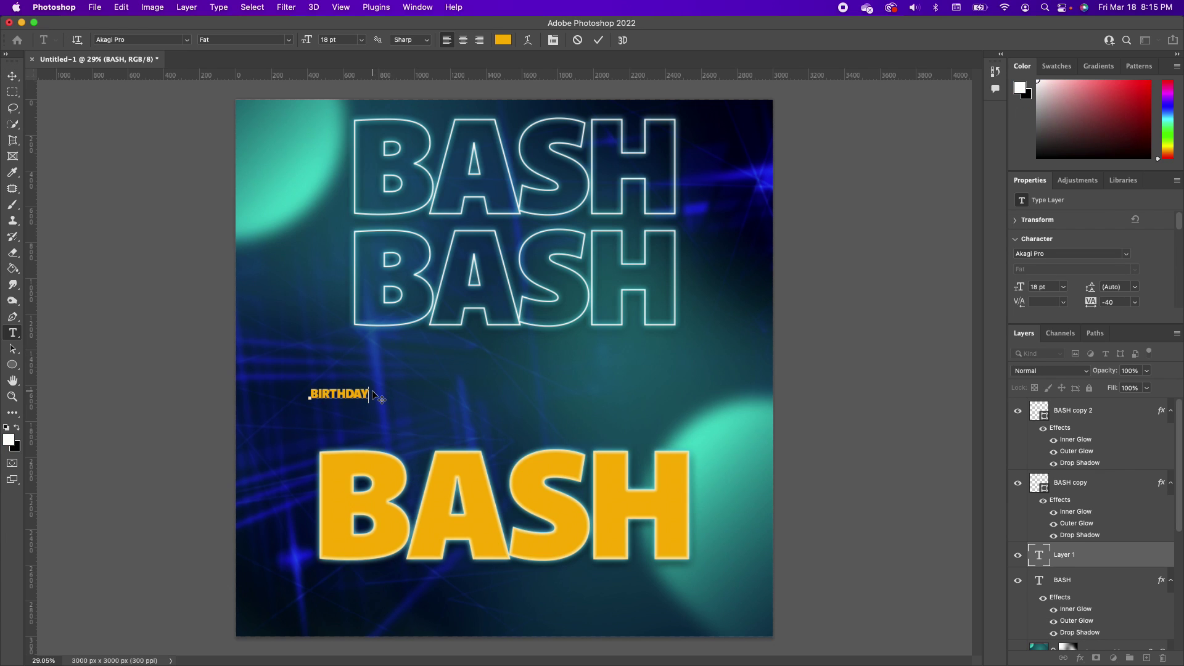
pyautogui.press('super+a')
pyautogui.click(188, 41)
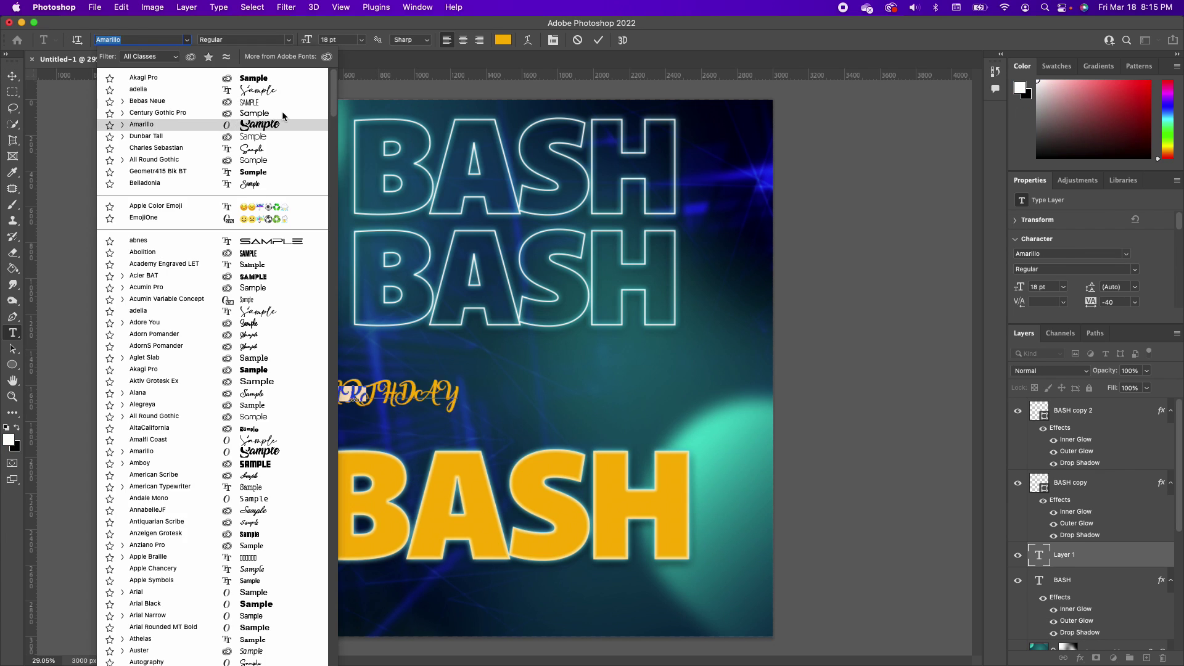
pyautogui.click(265, 150)
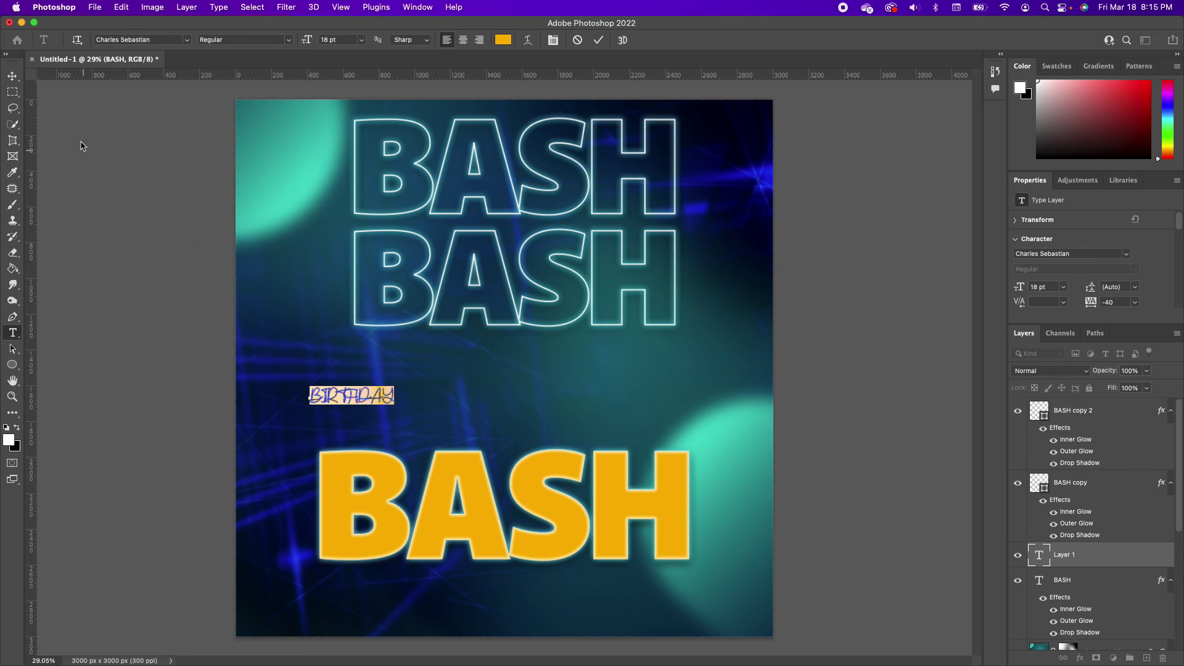
pyautogui.click(13, 75)
pyautogui.moveTo(393, 386); pyautogui.dragTo(663, 358)
pyautogui.press('Return')
# - Make the letters after B lowercase and colour the word Birthday white
pyautogui.press('t')
pyautogui.moveTo(614, 398); pyautogui.dragTo(363, 393)
pyautogui.scroll(-3, 1057, 254)
pyautogui.scroll(2, 1058, 255)
pyautogui.click(1020, 273)
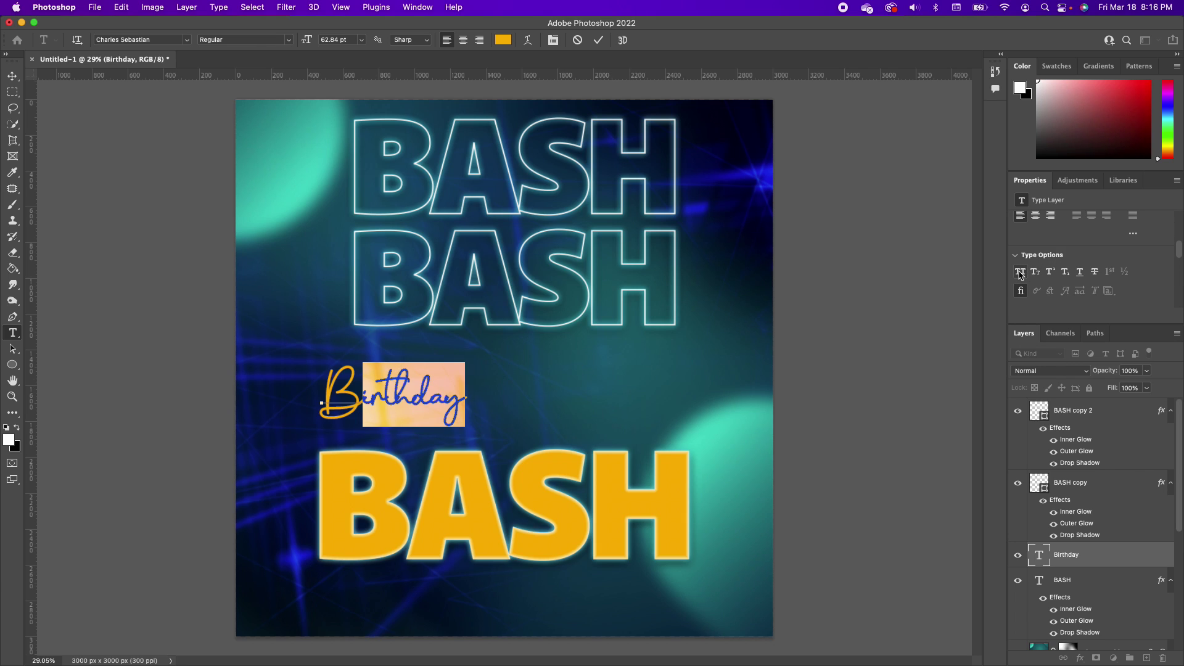
pyautogui.click(456, 398)
pyautogui.moveTo(466, 398); pyautogui.dragTo(309, 393)
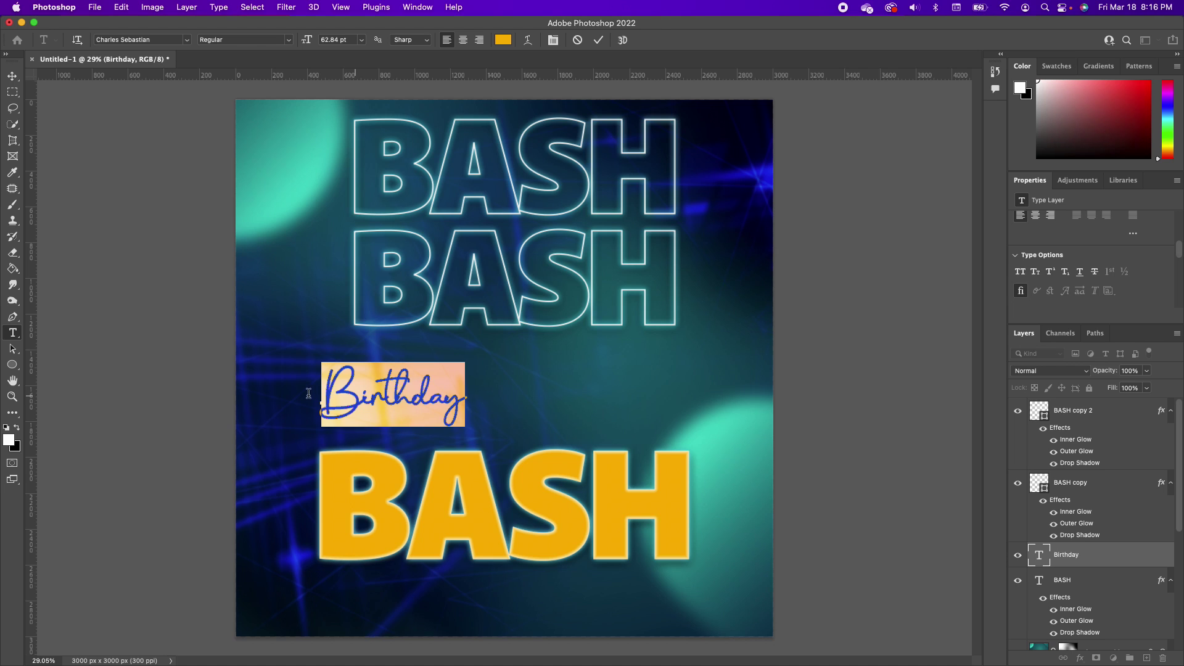
pyautogui.click(17, 427)
pyautogui.click(17, 428)
# - Enlarge Birthday to about 220% and position it over the yellow BASH
pyautogui.click(12, 76)
pyautogui.moveTo(415, 408); pyautogui.dragTo(456, 467)
pyautogui.moveTo(514, 423); pyautogui.dragTo(702, 410)
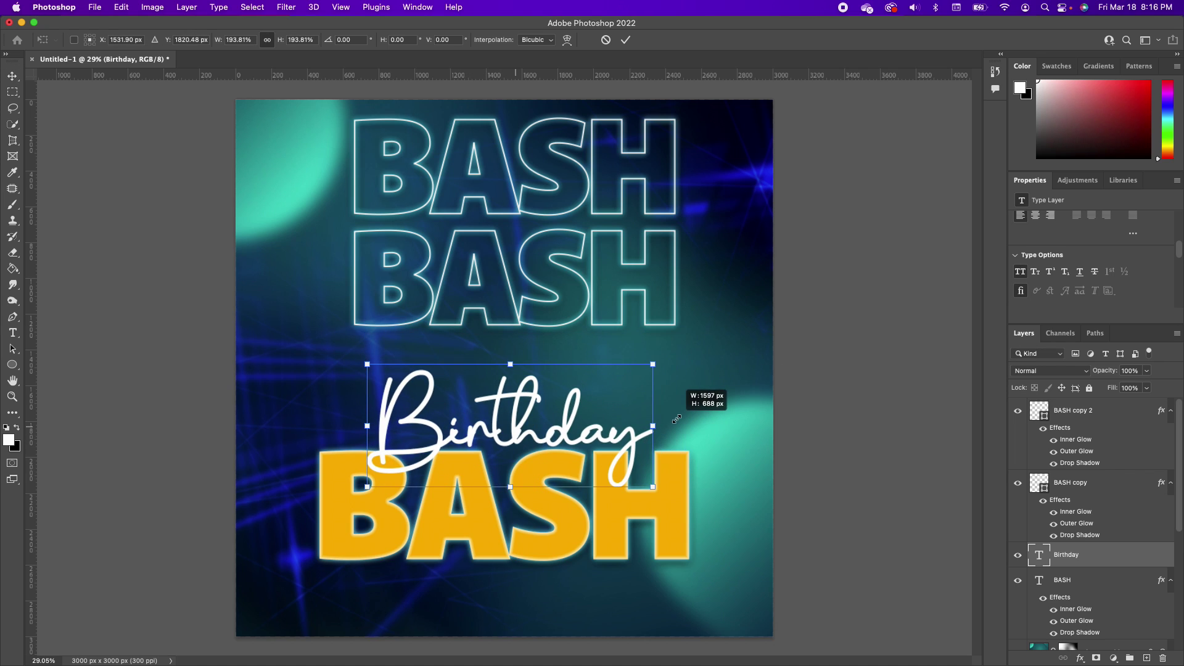
pyautogui.moveTo(550, 429); pyautogui.dragTo(544, 453)
pyautogui.press('Return')
# - Add a Drop Shadow to Birthday: 98% opacity, 16 px distance, 27 px size
pyautogui.doubleClick(1161, 559)
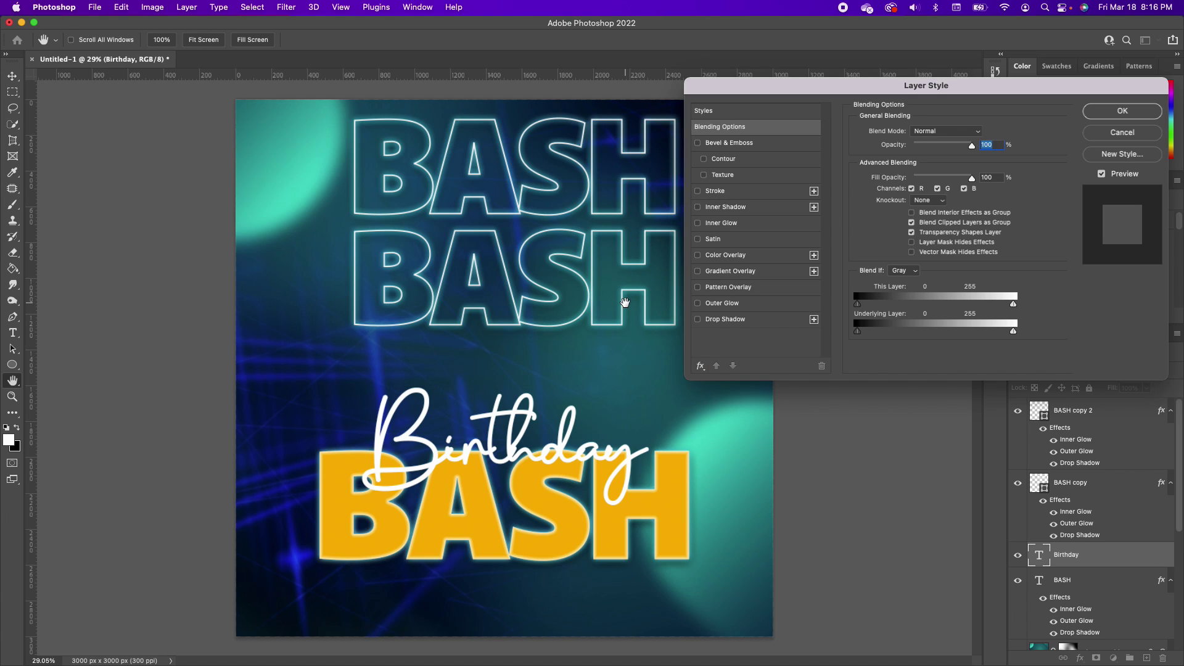
pyautogui.click(698, 320)
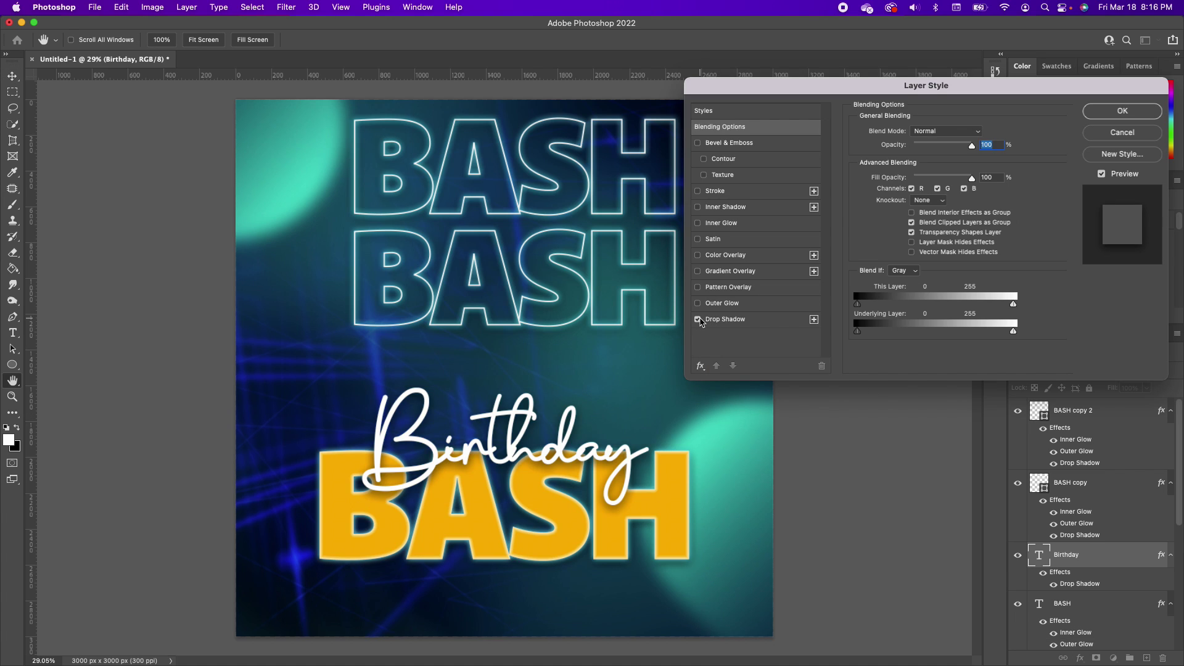
pyautogui.click(753, 319)
pyautogui.moveTo(935, 154); pyautogui.dragTo(954, 152)
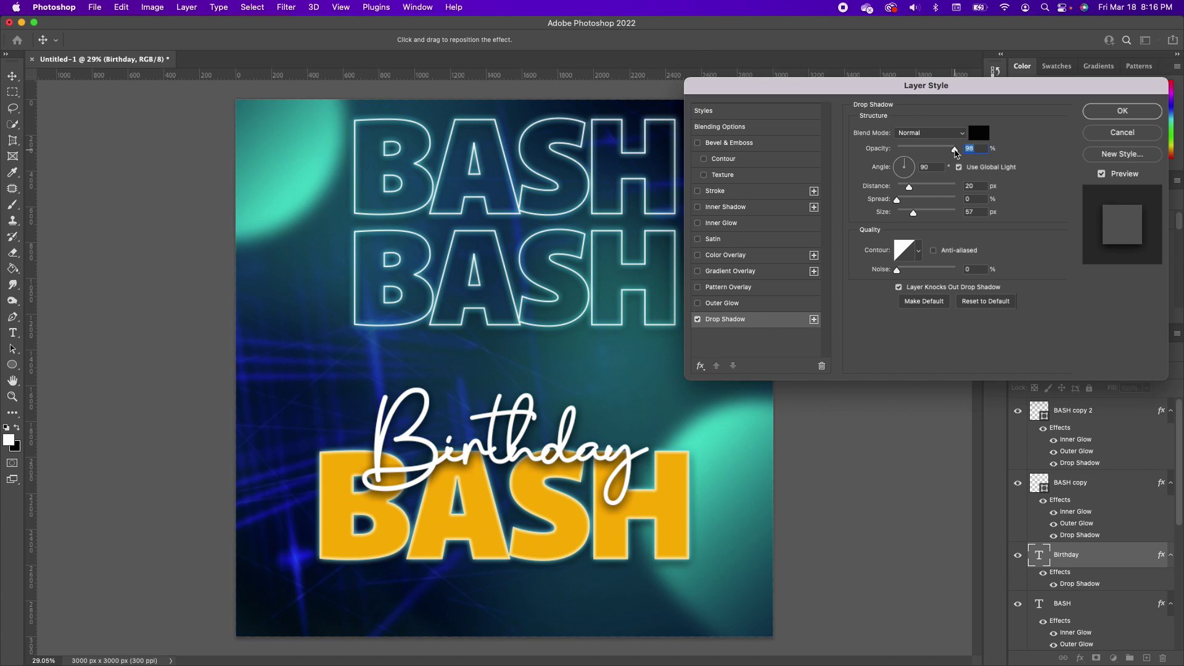
pyautogui.moveTo(908, 187)
pyautogui.mouseDown()
pyautogui.moveTo(910, 217)
pyautogui.moveTo(906, 187)
pyautogui.mouseUp()
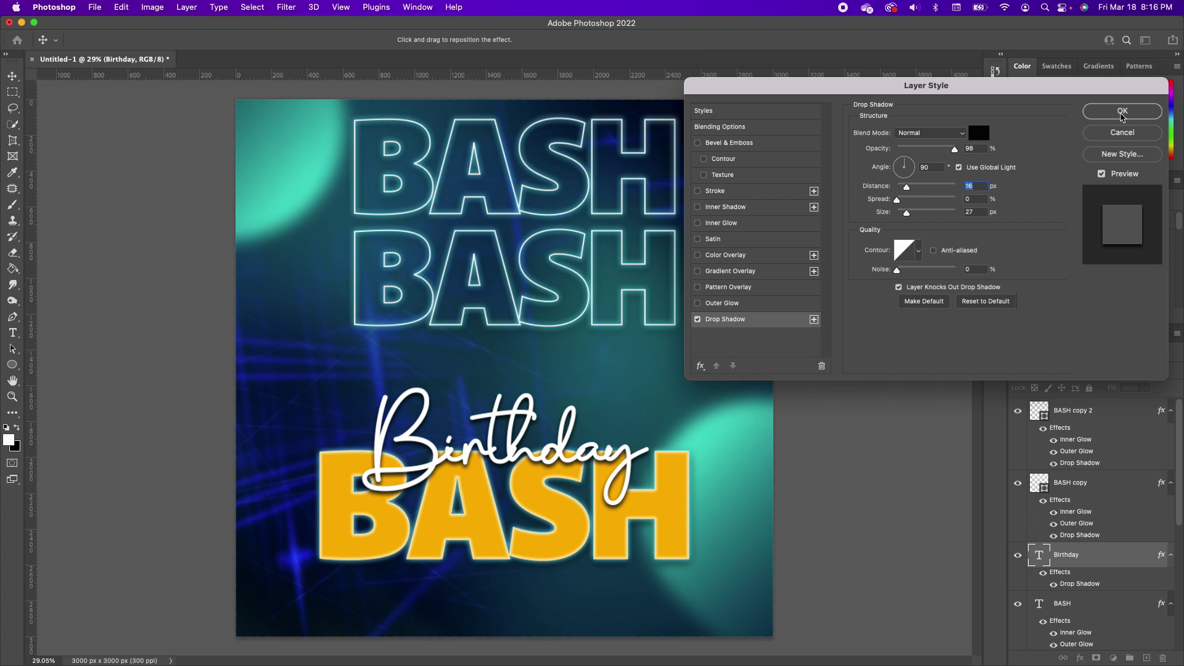
pyautogui.click(1121, 112)
pyautogui.scroll(-5, 1097, 524)
pyautogui.click(1097, 511)
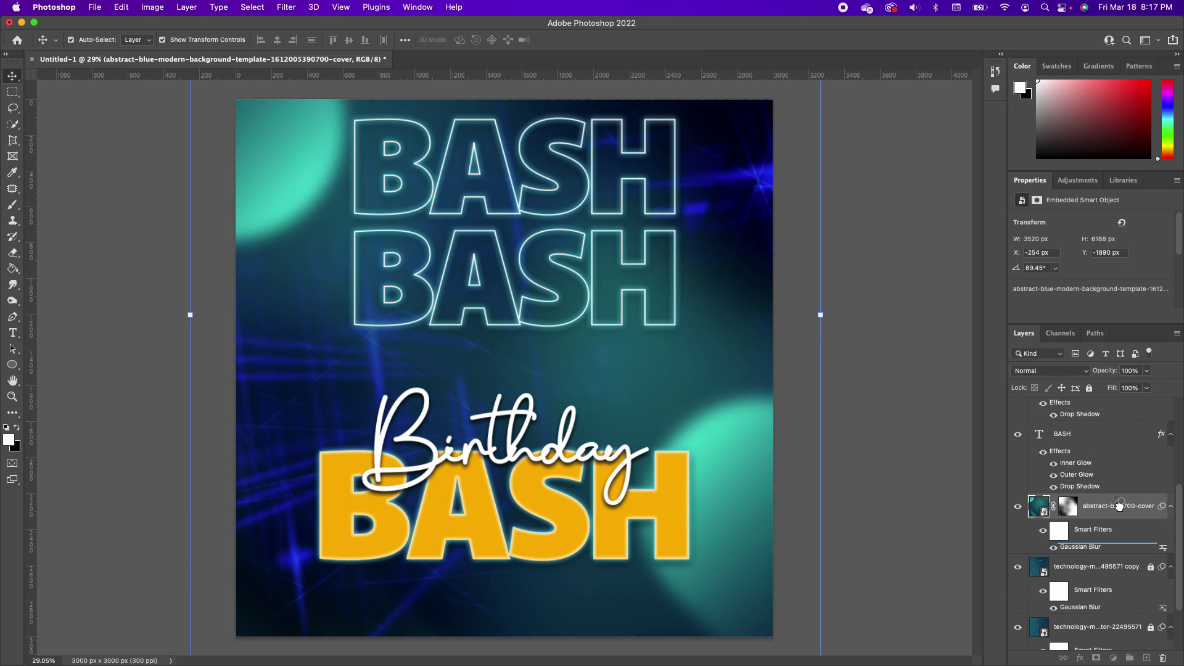
# - Re-apply a lighter Gaussian Blur of about 6 px to the technology copy layer
pyautogui.moveTo(1097, 511); pyautogui.dragTo(1091, 616)
pyautogui.click(1098, 506)
pyautogui.click(286, 7)
pyautogui.click(308, 24)
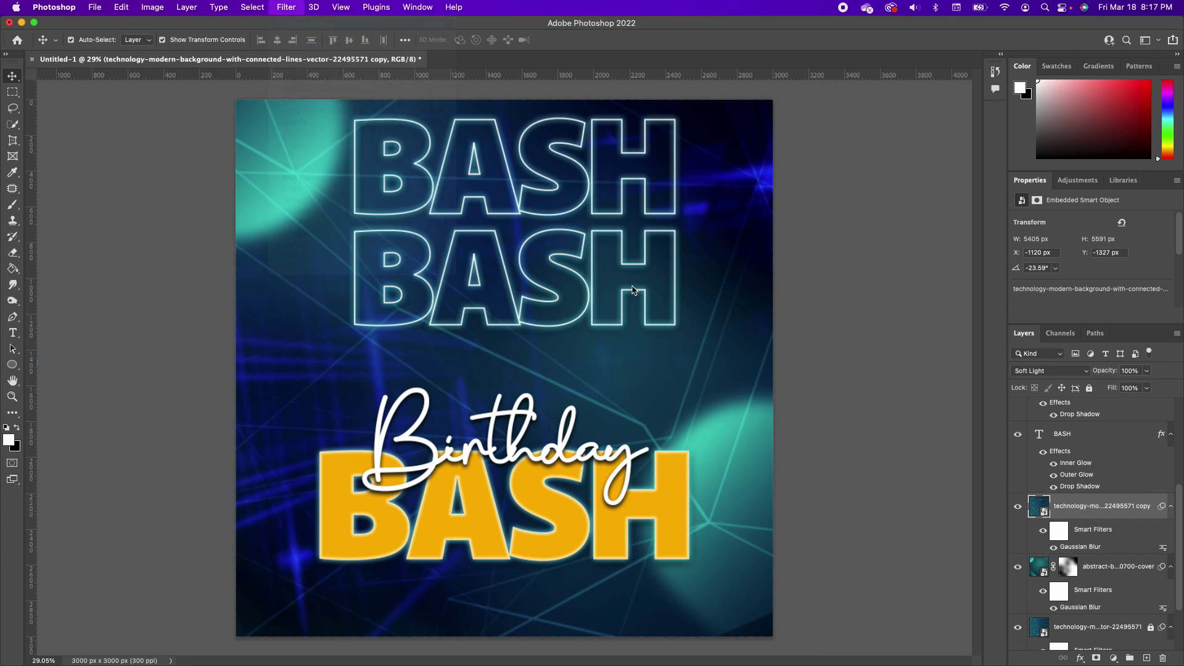
pyautogui.moveTo(719, 383); pyautogui.dragTo(707, 384)
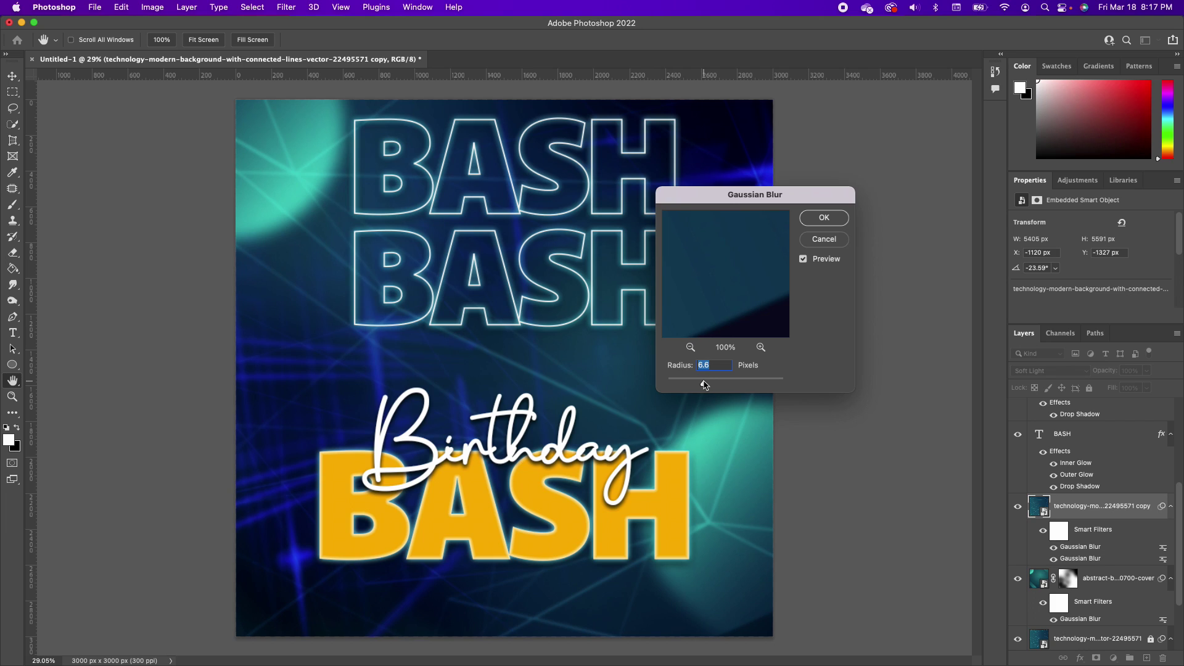
pyautogui.click(823, 218)
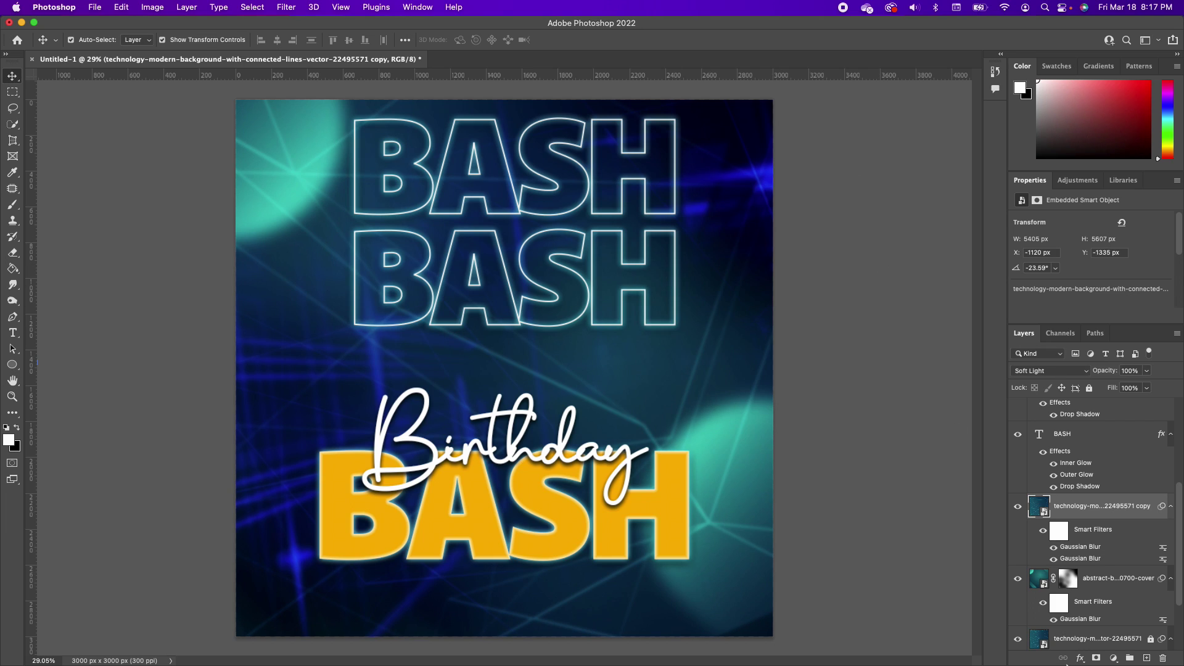
# - Mask out the technology copy's centre with a black brush at 66% flow, then place the portrait photo
pyautogui.click(1096, 659)
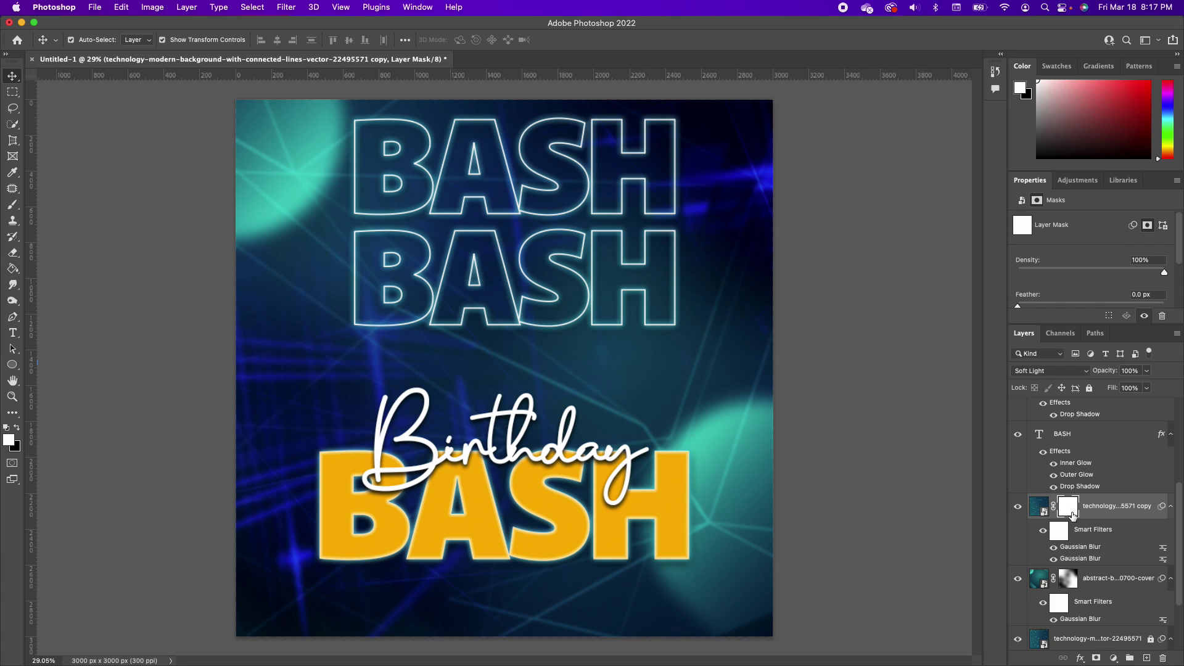
pyautogui.click(13, 205)
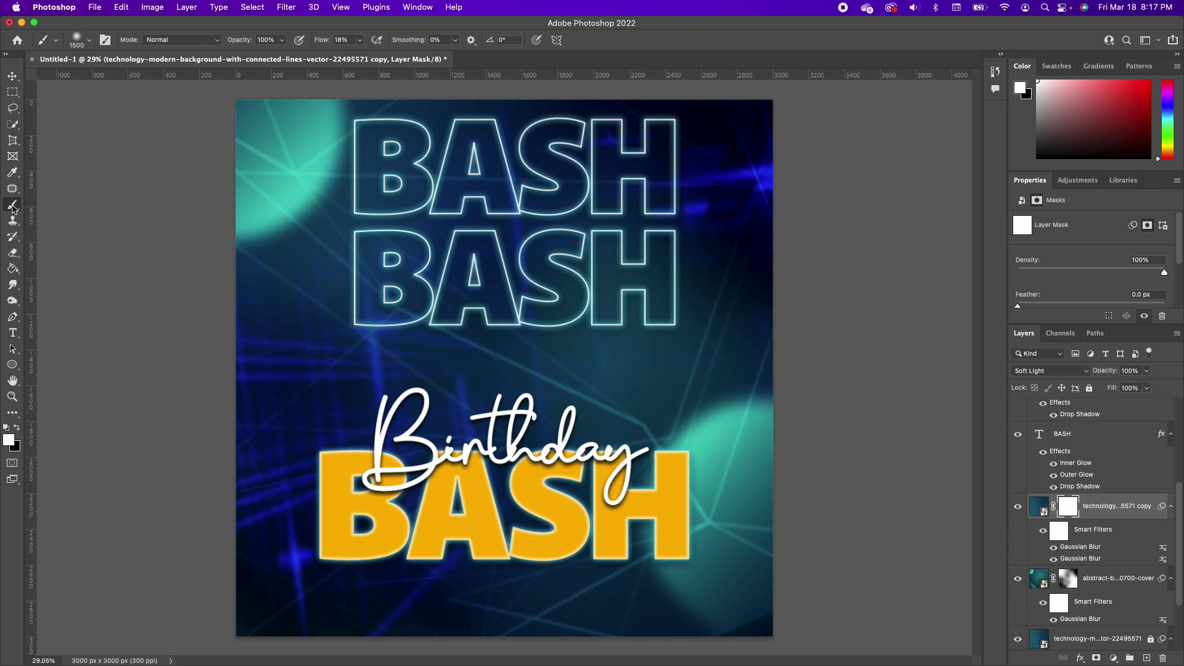
pyautogui.click(15, 428)
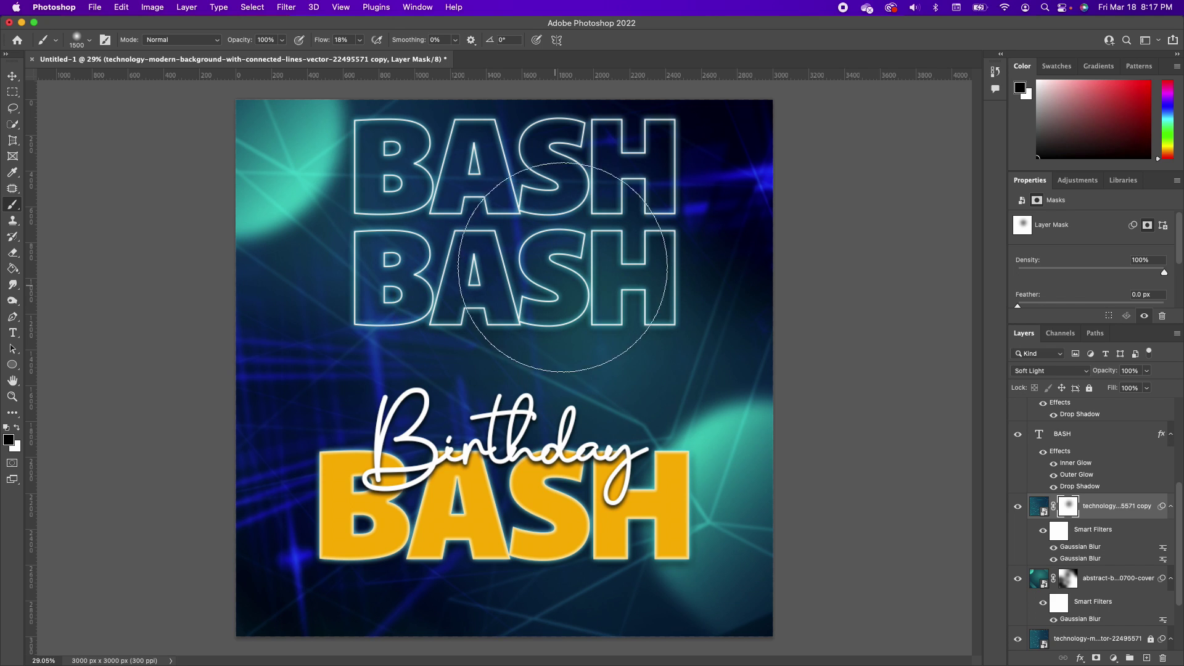
pyautogui.click(361, 41)
pyautogui.moveTo(360, 58); pyautogui.dragTo(390, 57)
pyautogui.moveTo(478, 330); pyautogui.dragTo(527, 338)
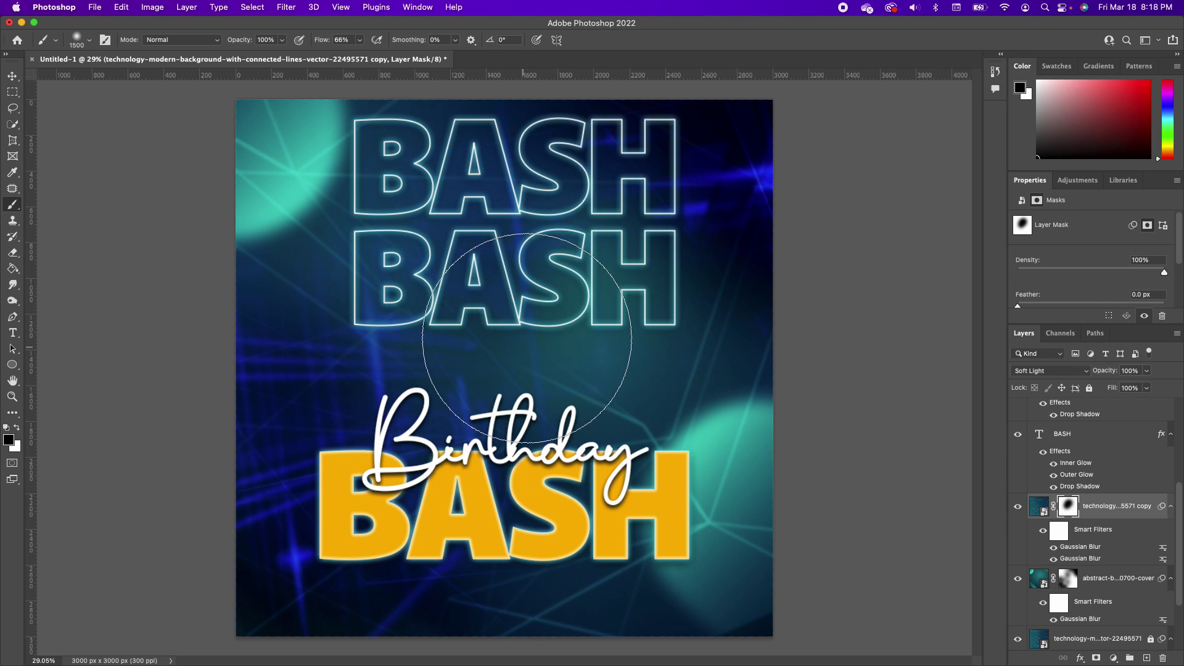
pyautogui.click(788, 193)
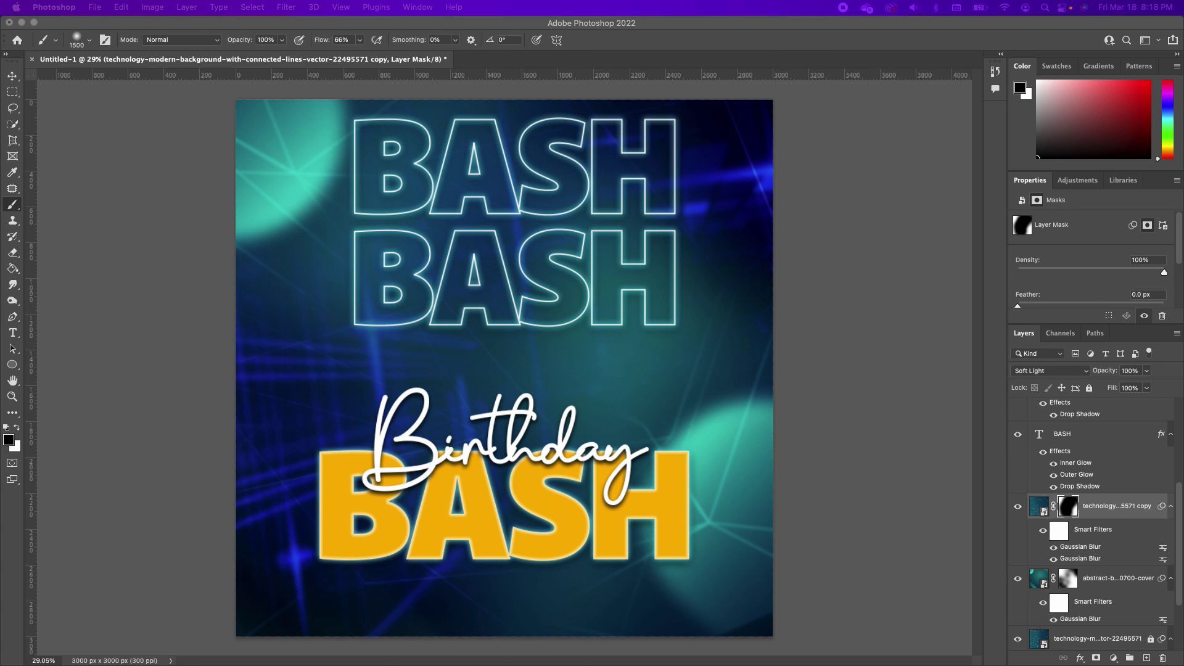
pyautogui.moveTo(579, 399); pyautogui.dragTo(574, 331)
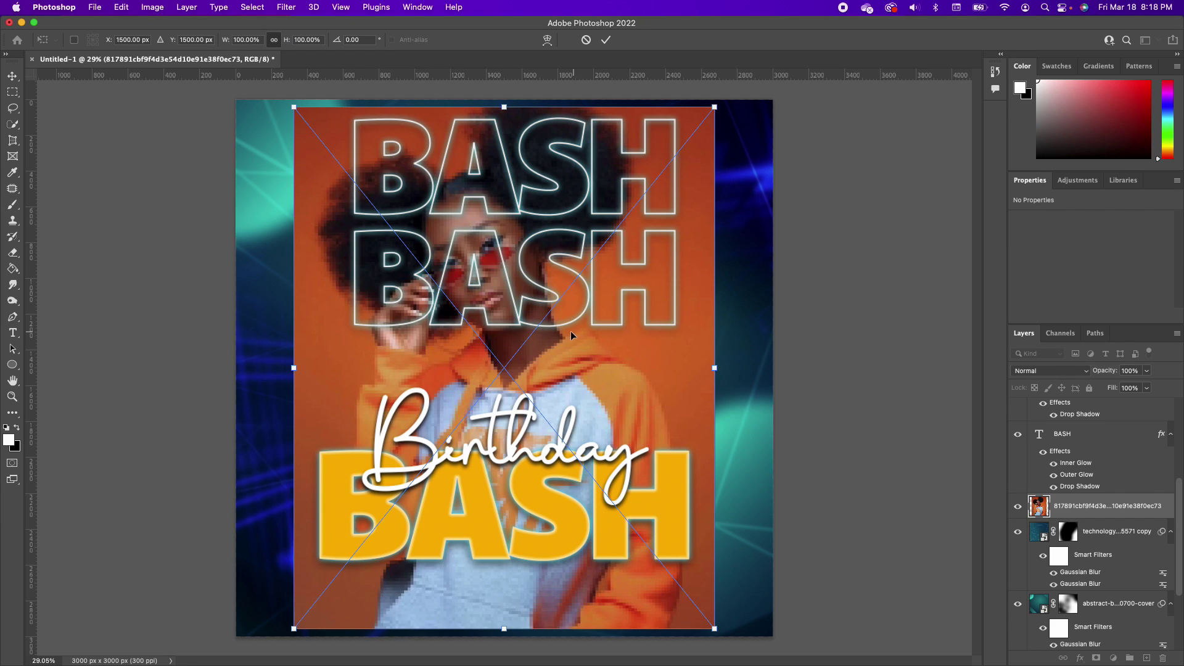
# - Move the placed portrait to the top, convert it to a pixel layer, and try Remove Background
pyautogui.press('Return')
pyautogui.moveTo(1105, 508); pyautogui.dragTo(1102, 371)
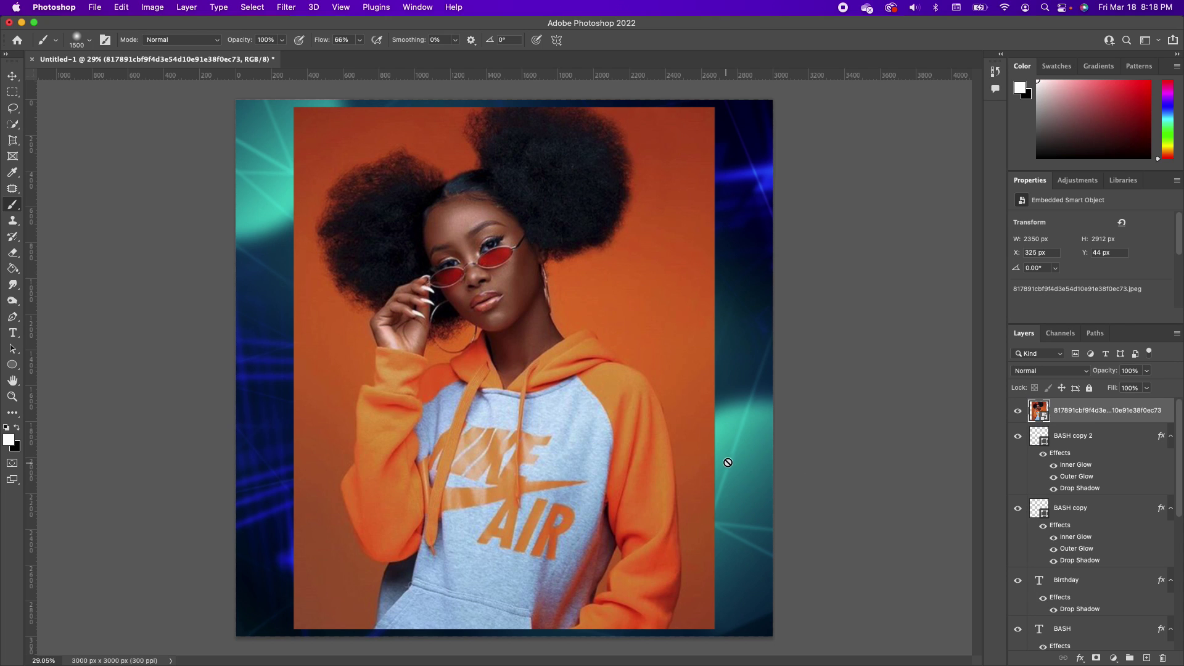
pyautogui.scroll(-3, 1085, 287)
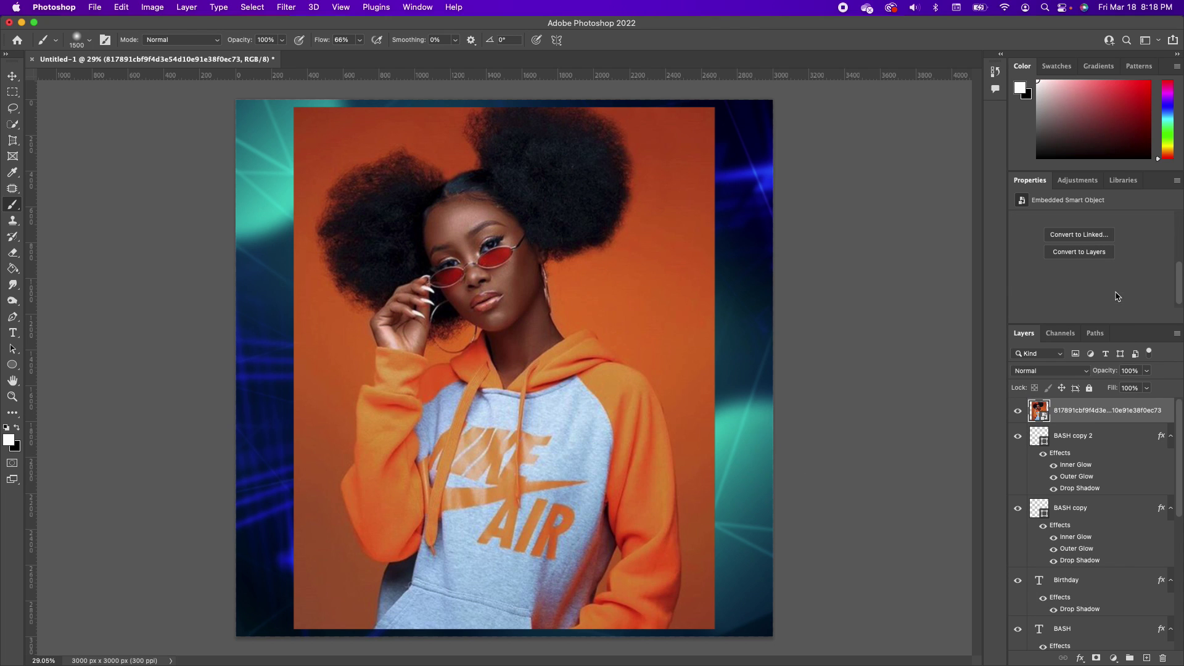
pyautogui.click(1094, 257)
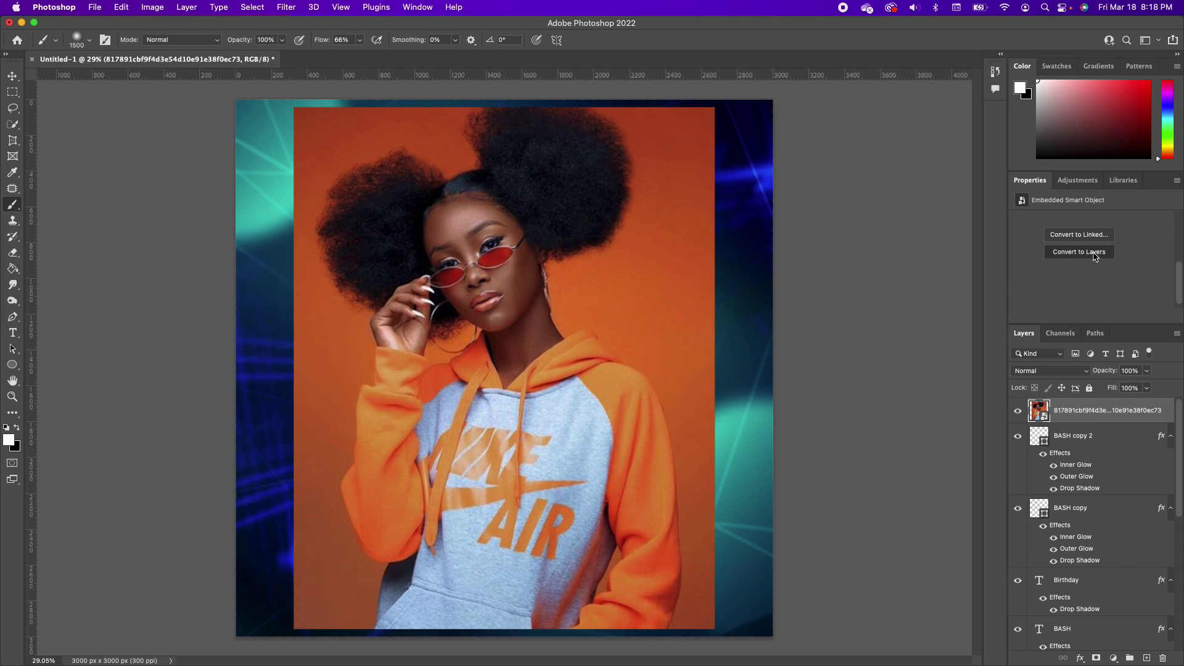
pyautogui.click(614, 249)
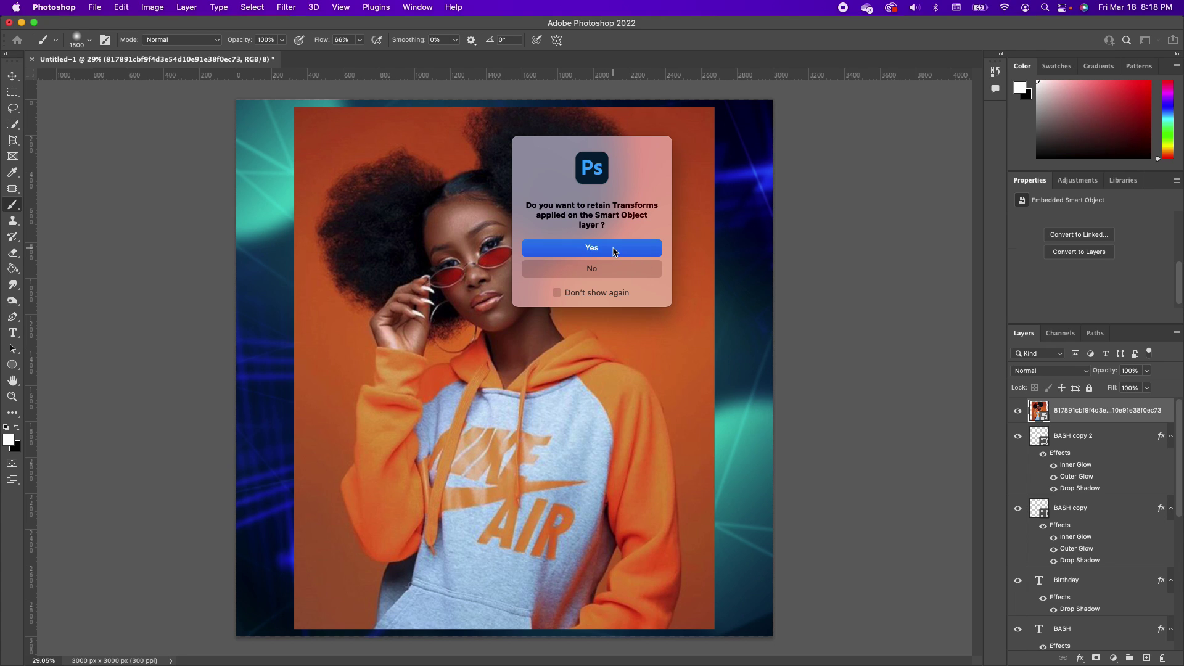
pyautogui.click(1088, 279)
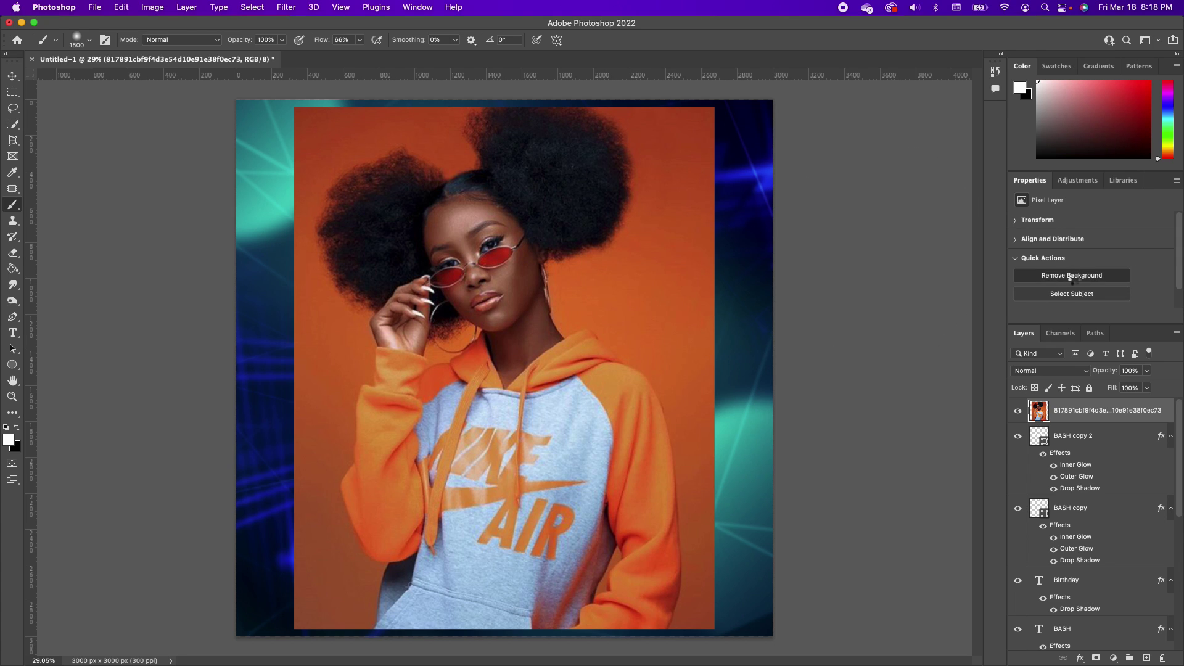
# - Refine the portrait mask in Select and Mask using Refine Hair, Refine Edge Brush and Decontaminate Colors, output as a masked copy
pyautogui.click(601, 244)
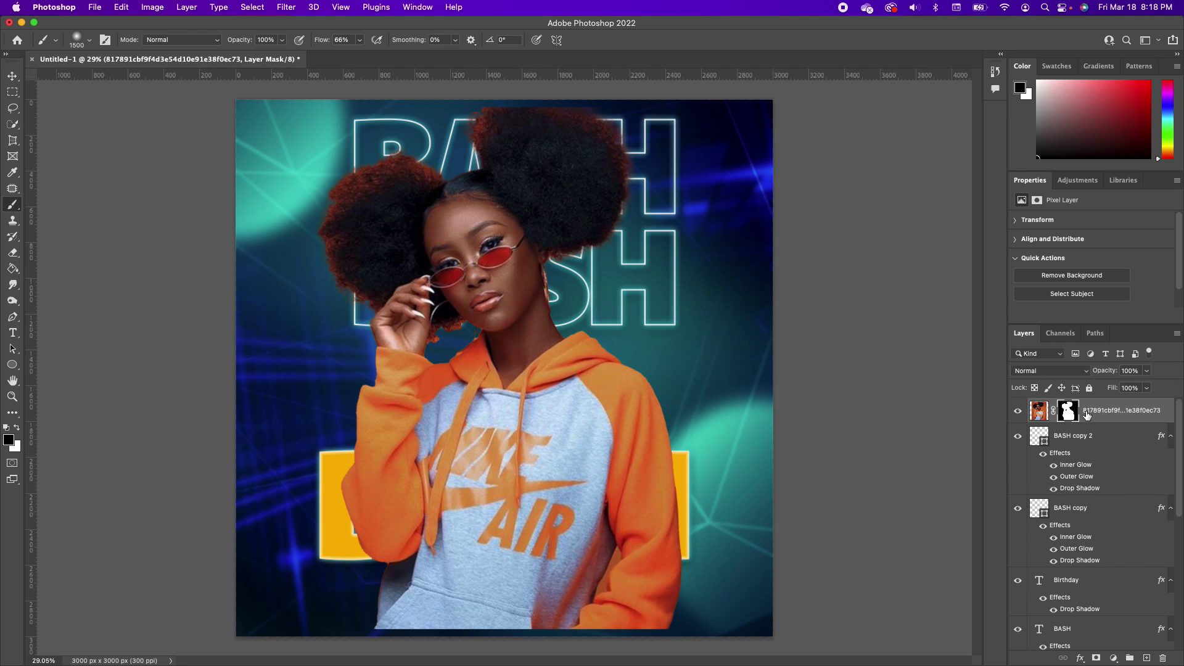
pyautogui.click(1068, 412)
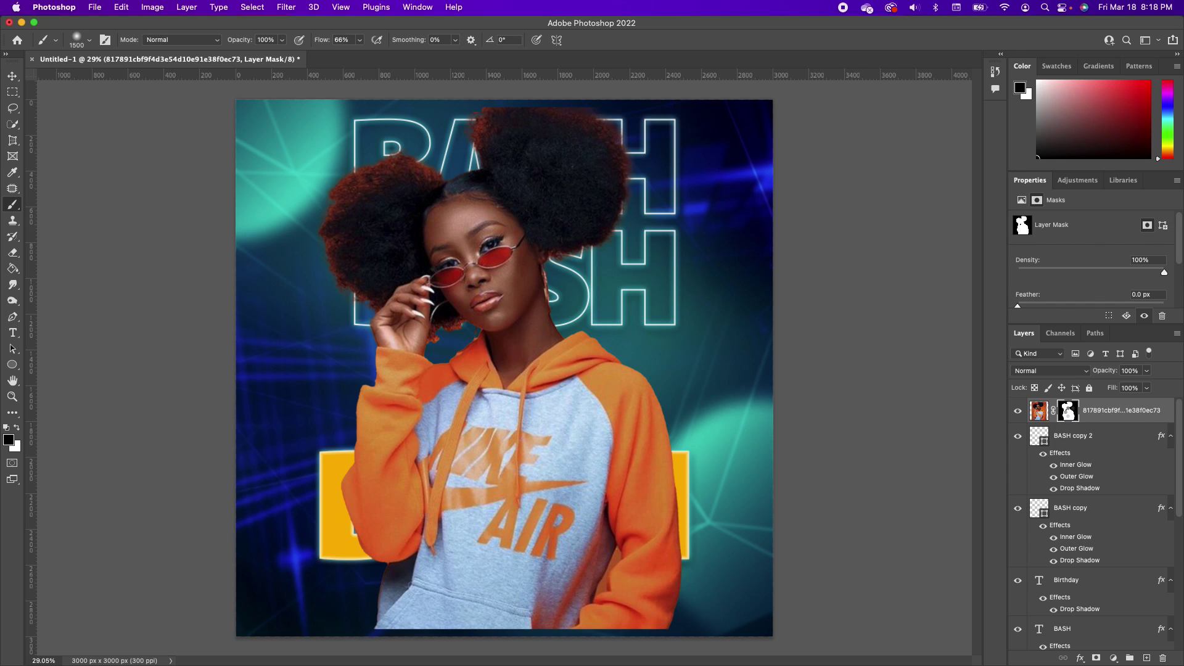
pyautogui.doubleClick(1069, 412)
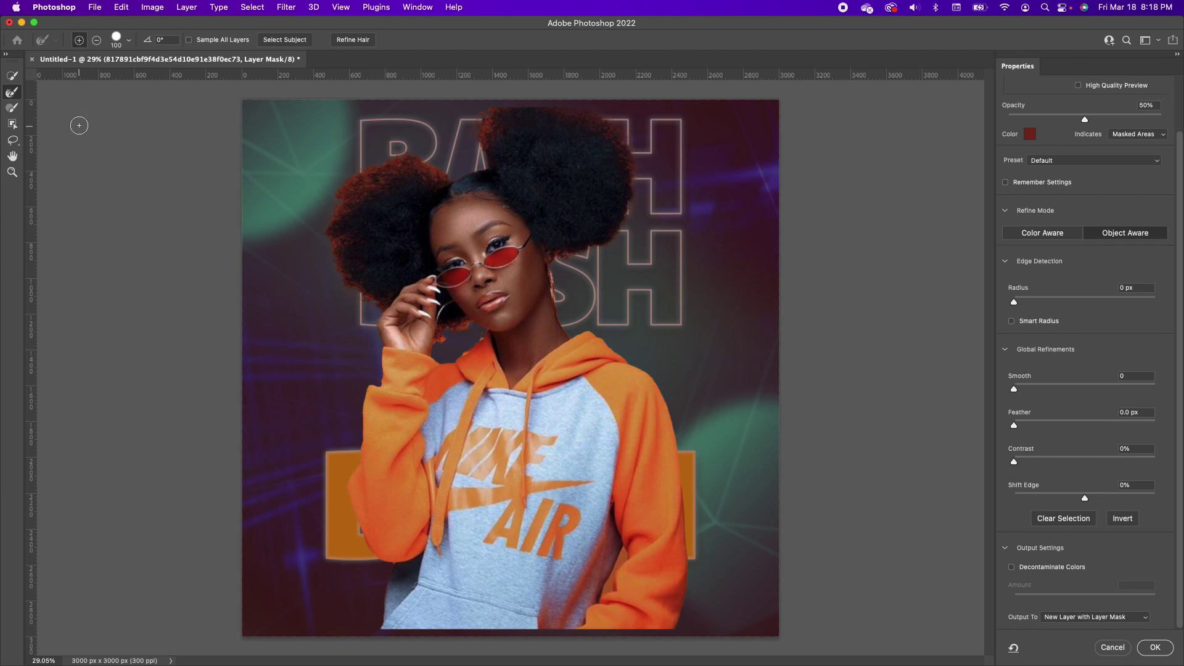
pyautogui.click(355, 41)
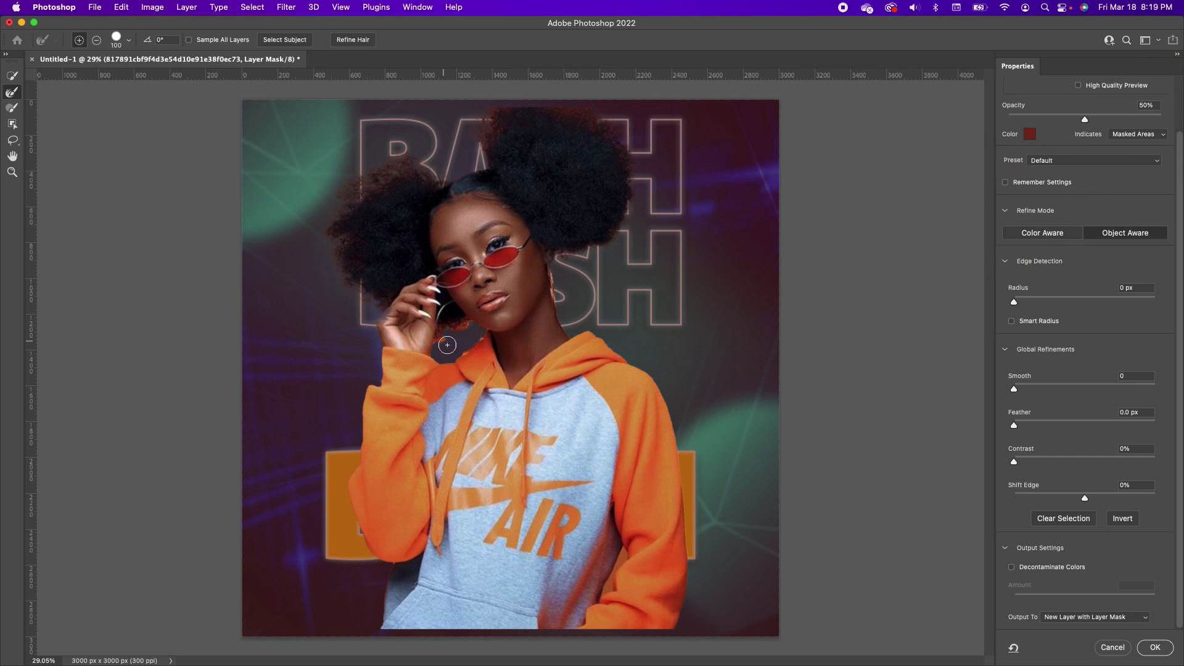
pyautogui.press(']')
pyautogui.press(']')
pyautogui.press(']')
pyautogui.moveTo(461, 329); pyautogui.dragTo(439, 345)
pyautogui.click(1011, 567)
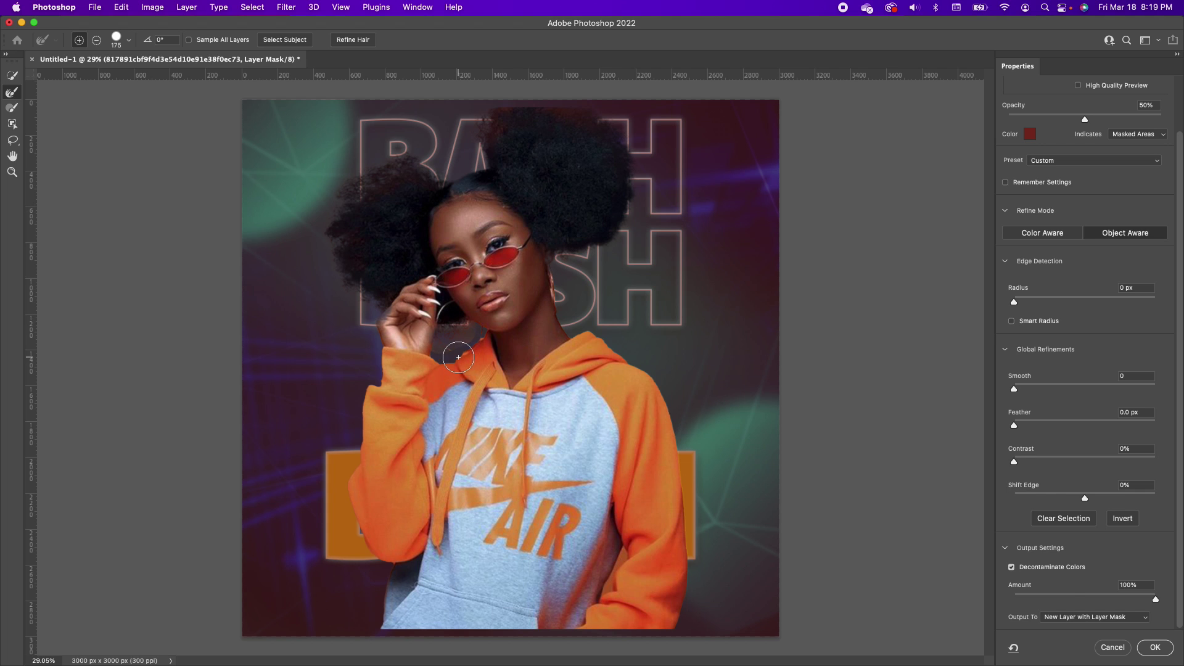
pyautogui.click(1162, 651)
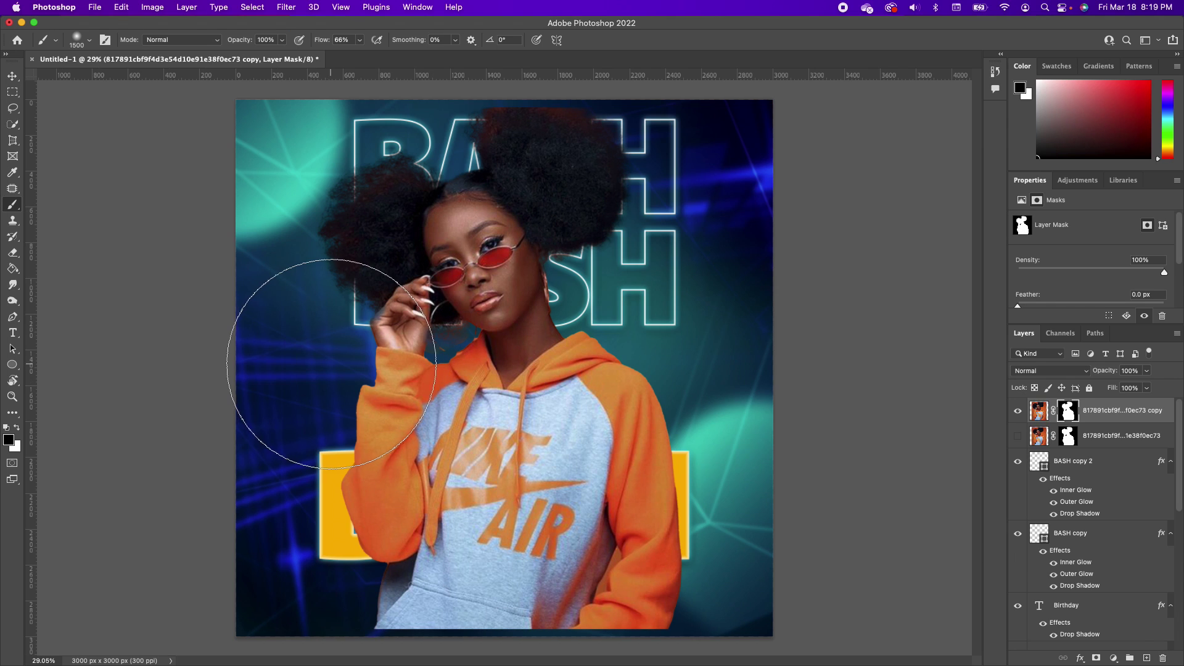
# - Stack the Birthday and BASH text layers above the portrait copy layer
pyautogui.press('v')
pyautogui.press('super+minus')
pyautogui.click(1038, 409)
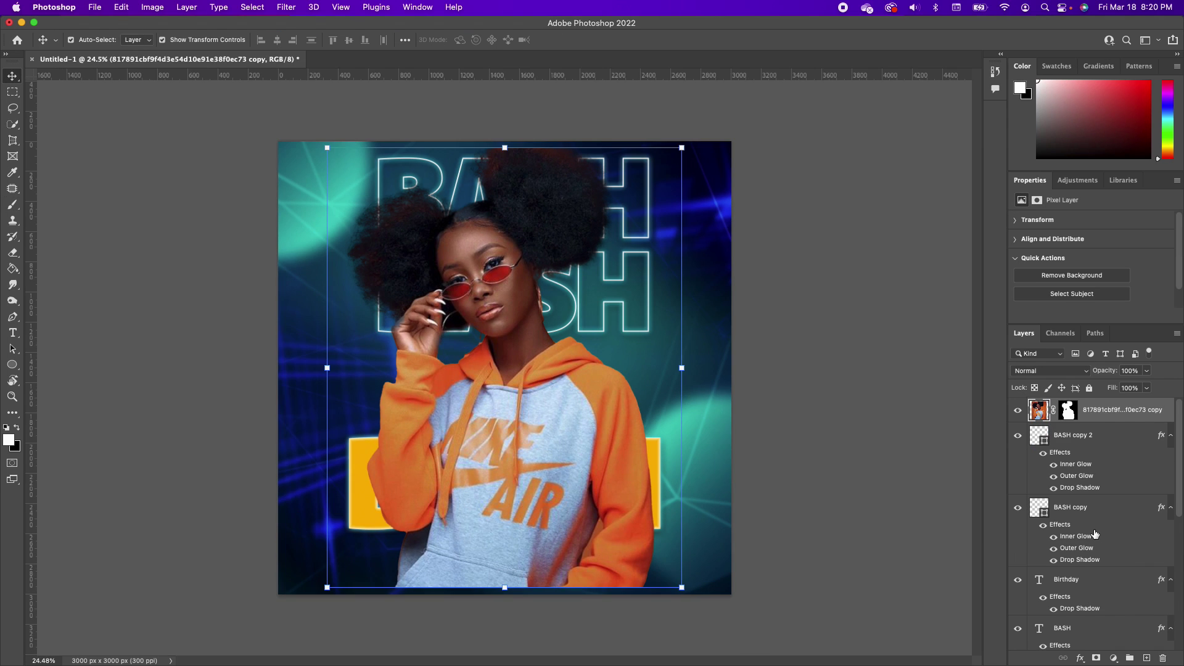
pyautogui.scroll(-5, 1087, 540)
pyautogui.click(1099, 522)
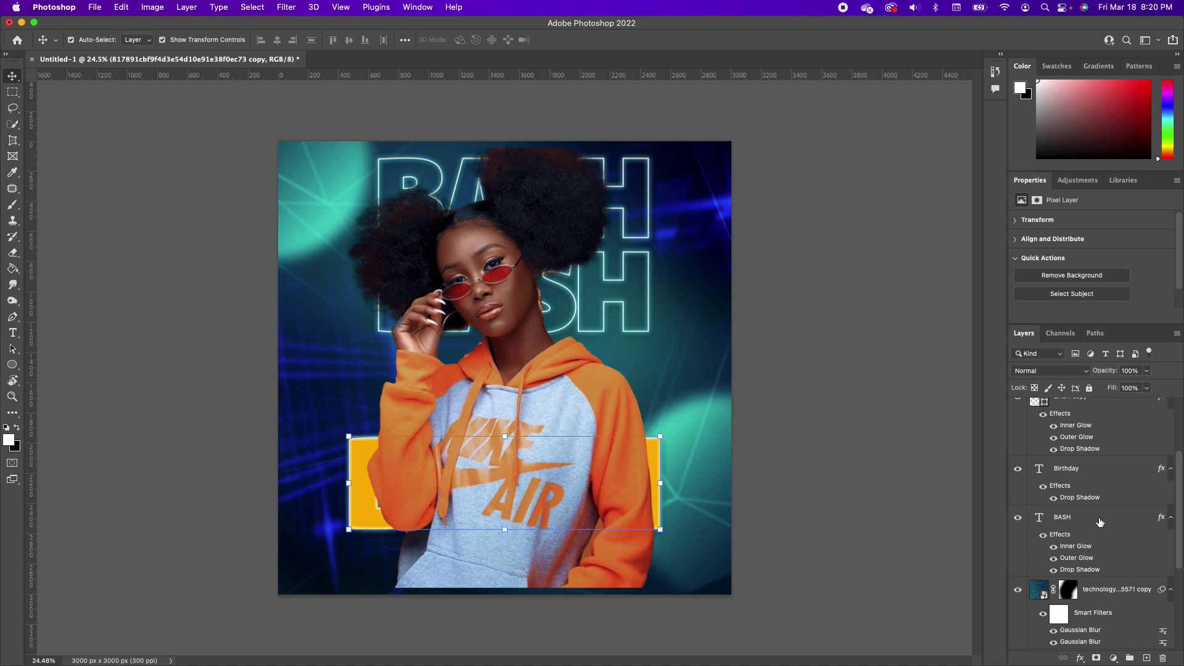
pyautogui.keyDown('shift'); pyautogui.click(1096, 473); pyautogui.keyUp('shift')
pyautogui.moveTo(1102, 465); pyautogui.dragTo(1080, 405)
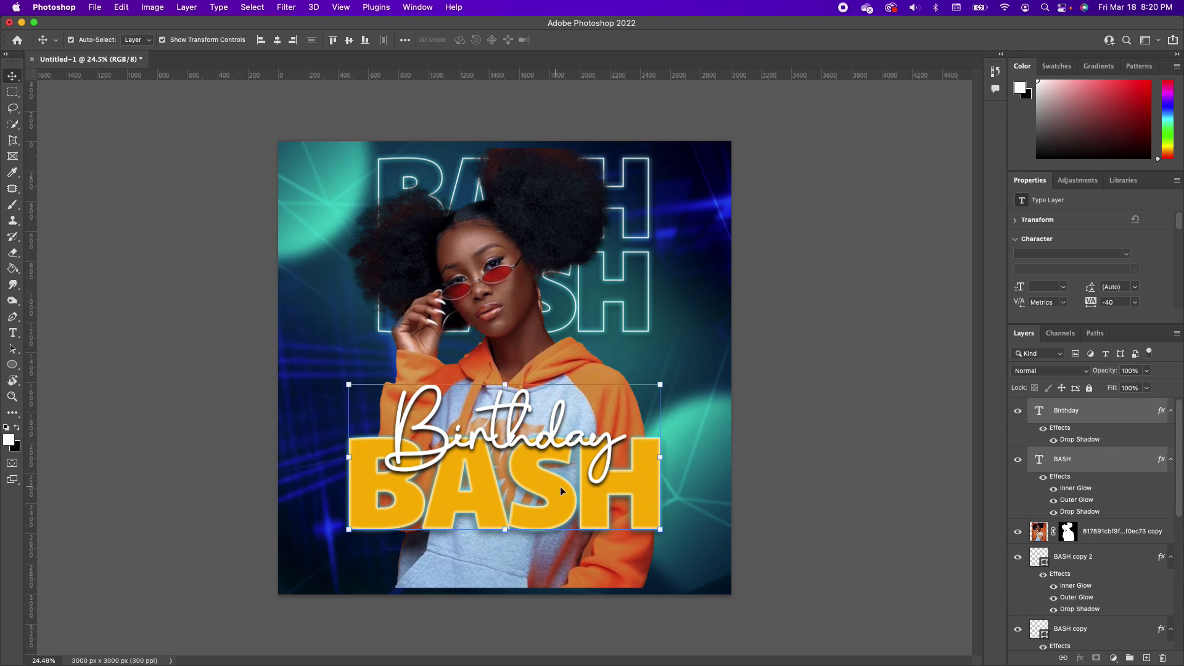
pyautogui.click(1067, 533)
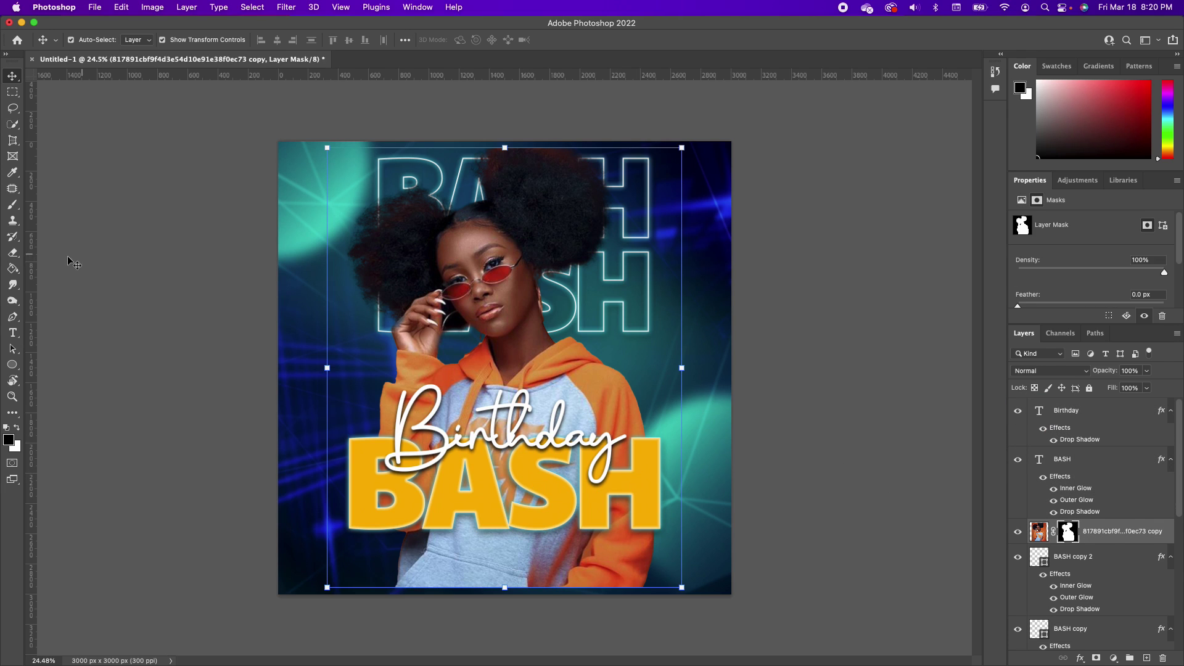
# - Brush black on the portrait copy's mask to fade the lower hoodie beneath BASH
pyautogui.click(13, 204)
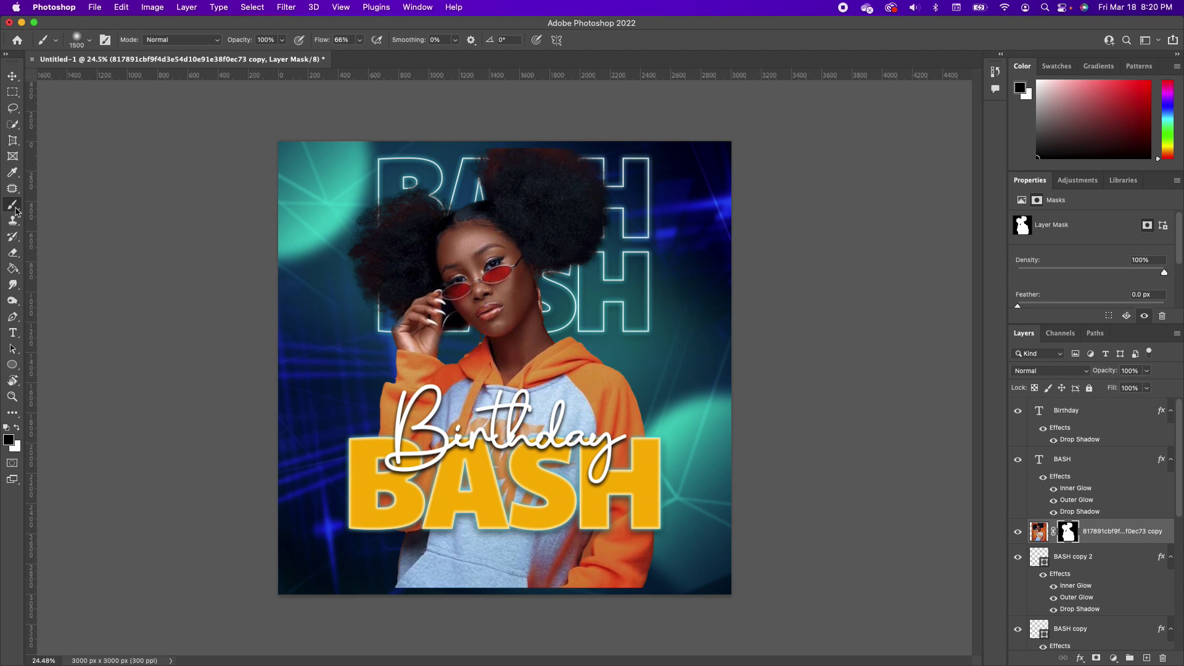
pyautogui.moveTo(440, 524)
pyautogui.mouseDown()
pyautogui.moveTo(443, 542)
pyautogui.moveTo(462, 536)
pyautogui.moveTo(382, 549)
pyautogui.moveTo(477, 583)
pyautogui.moveTo(517, 555)
pyautogui.moveTo(592, 549)
pyautogui.mouseUp()
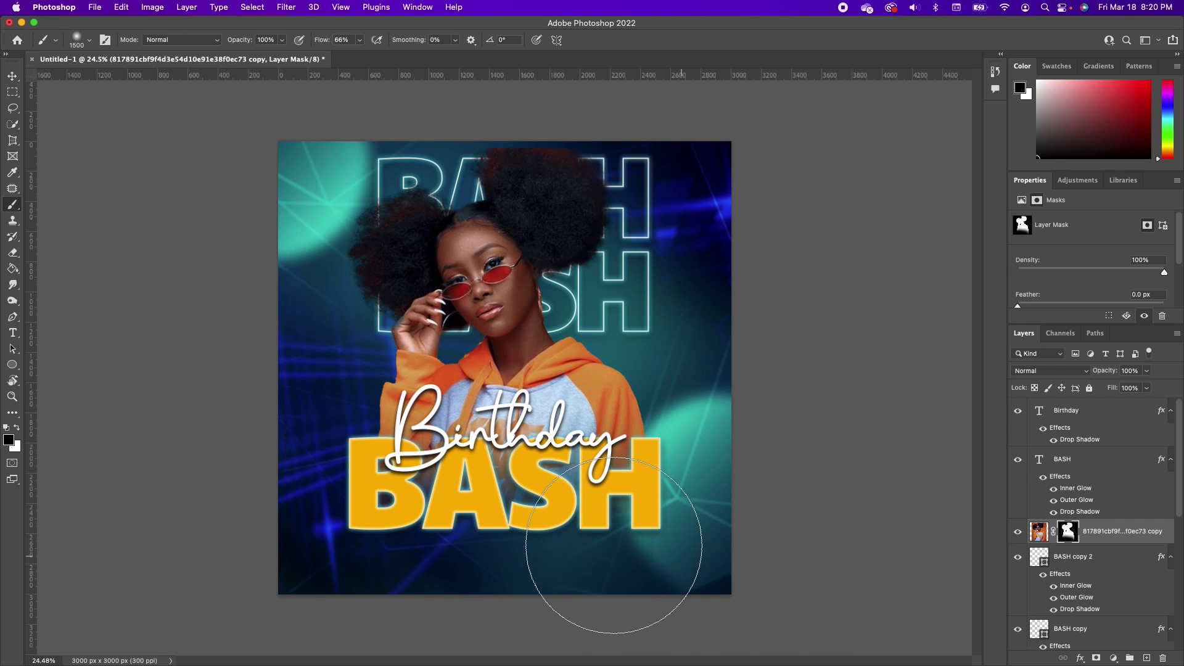
pyautogui.moveTo(482, 520)
pyautogui.mouseDown()
pyautogui.moveTo(476, 537)
pyautogui.moveTo(457, 539)
pyautogui.mouseUp()
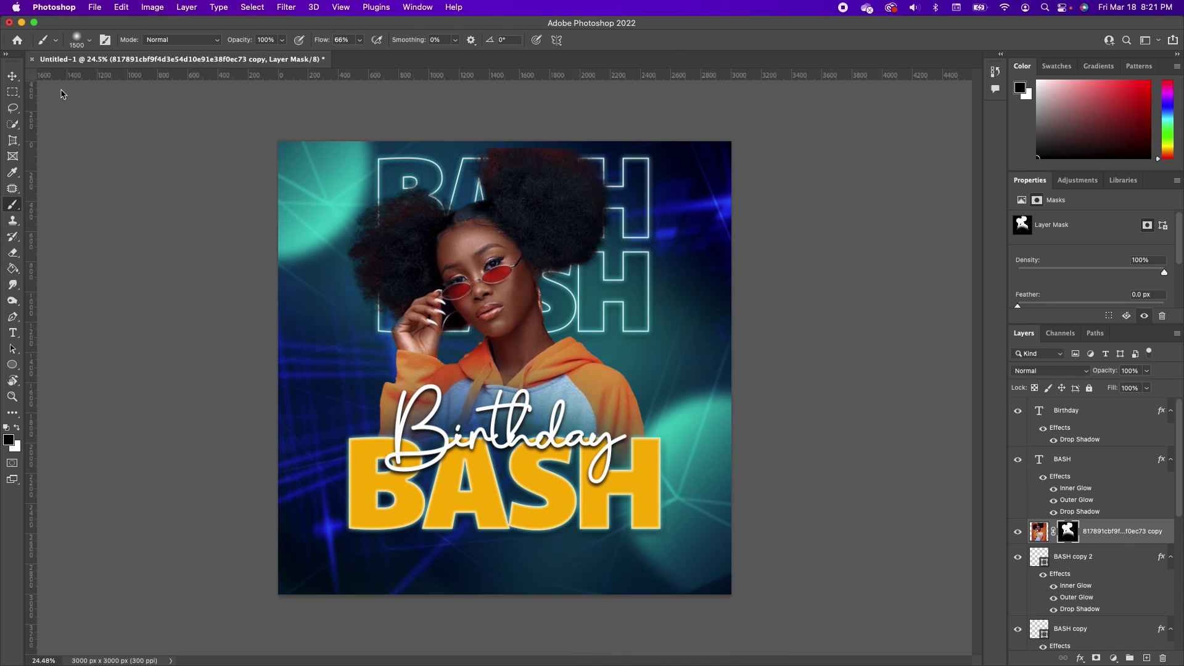
# - Draw a red-filled circle and move it to the poster's bottom-right corner, partly off canvas
pyautogui.click(12, 364)
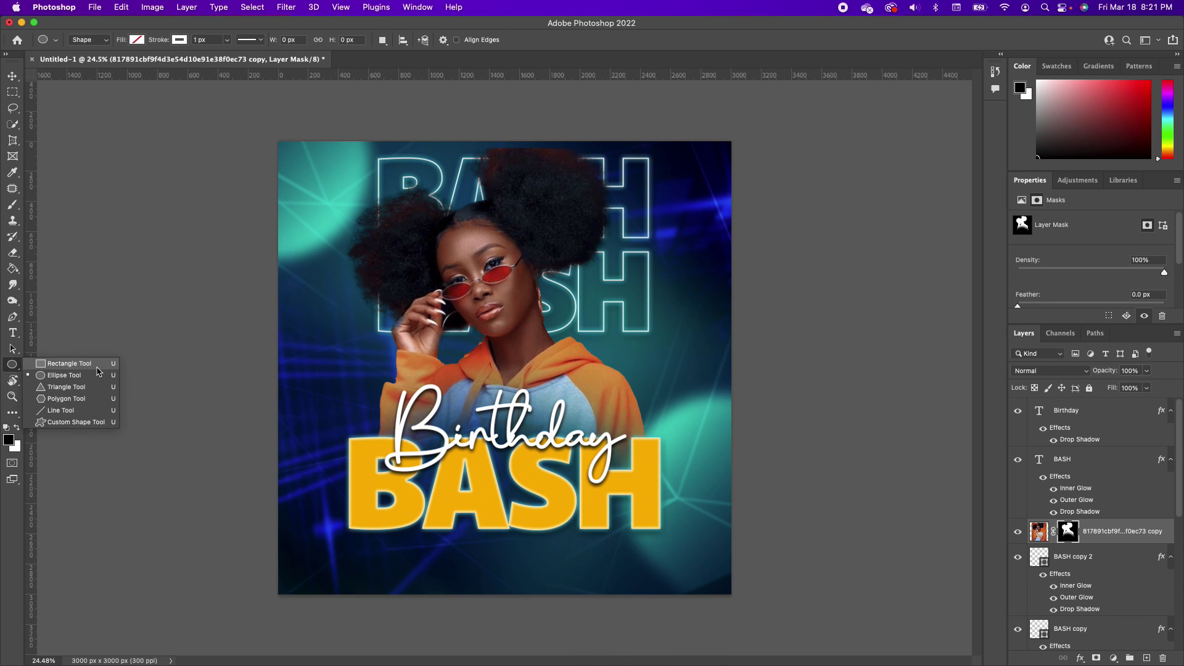
pyautogui.click(64, 374)
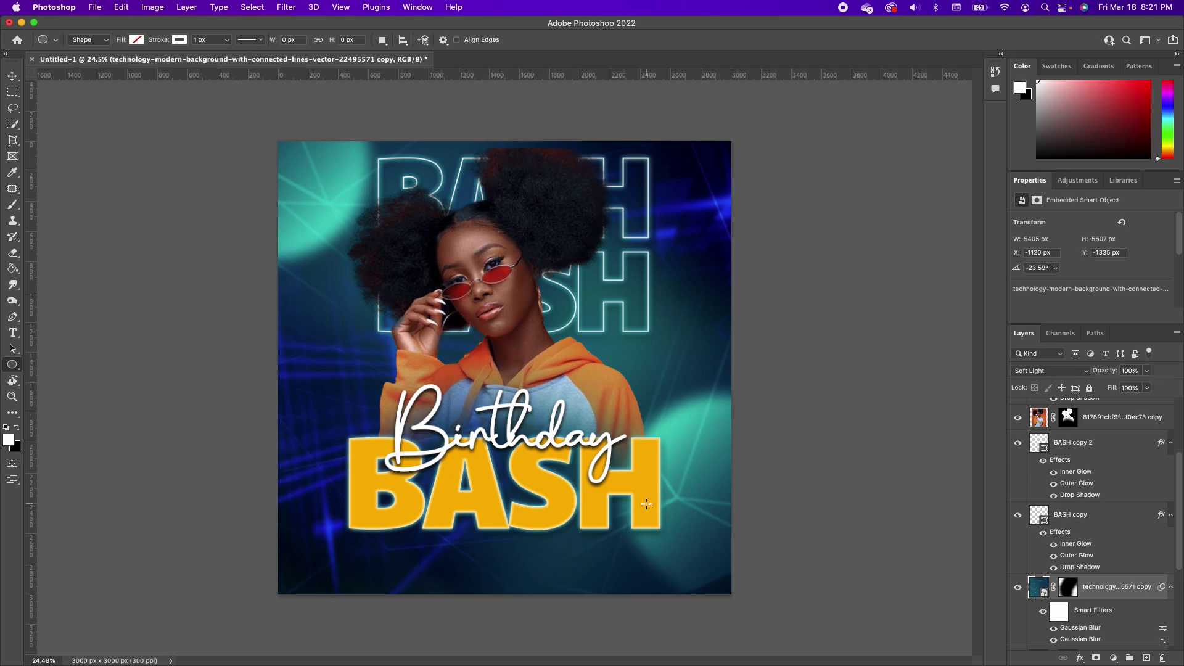
pyautogui.moveTo(644, 503); pyautogui.dragTo(716, 574)
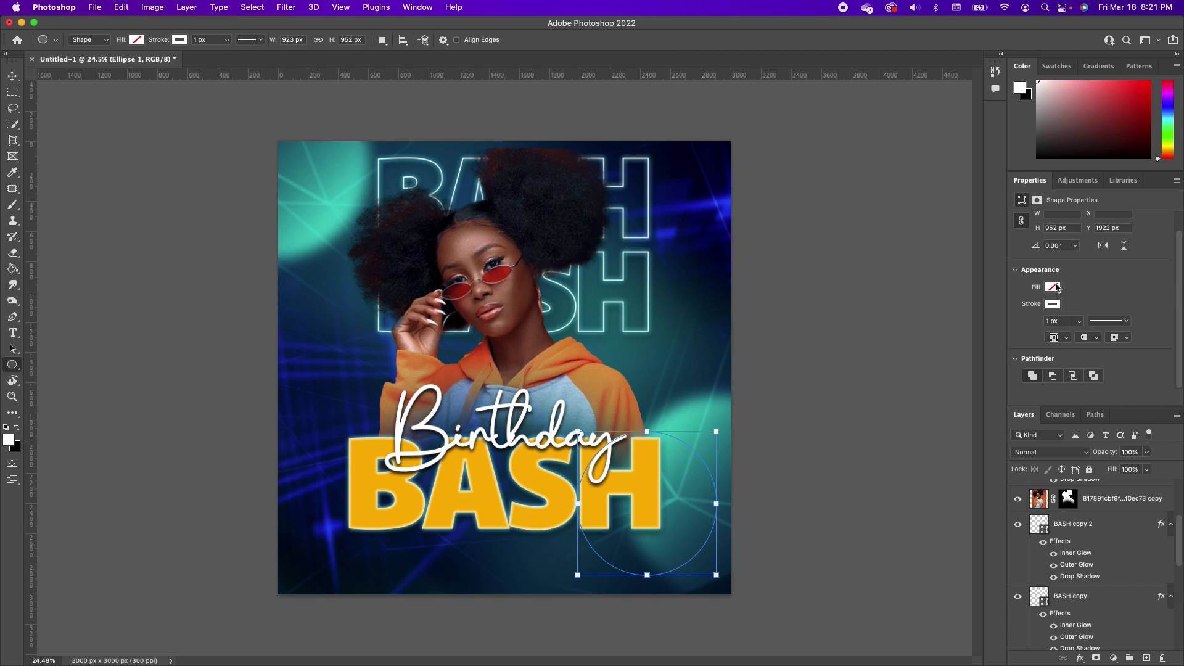
pyautogui.click(1054, 287)
pyautogui.click(1135, 352)
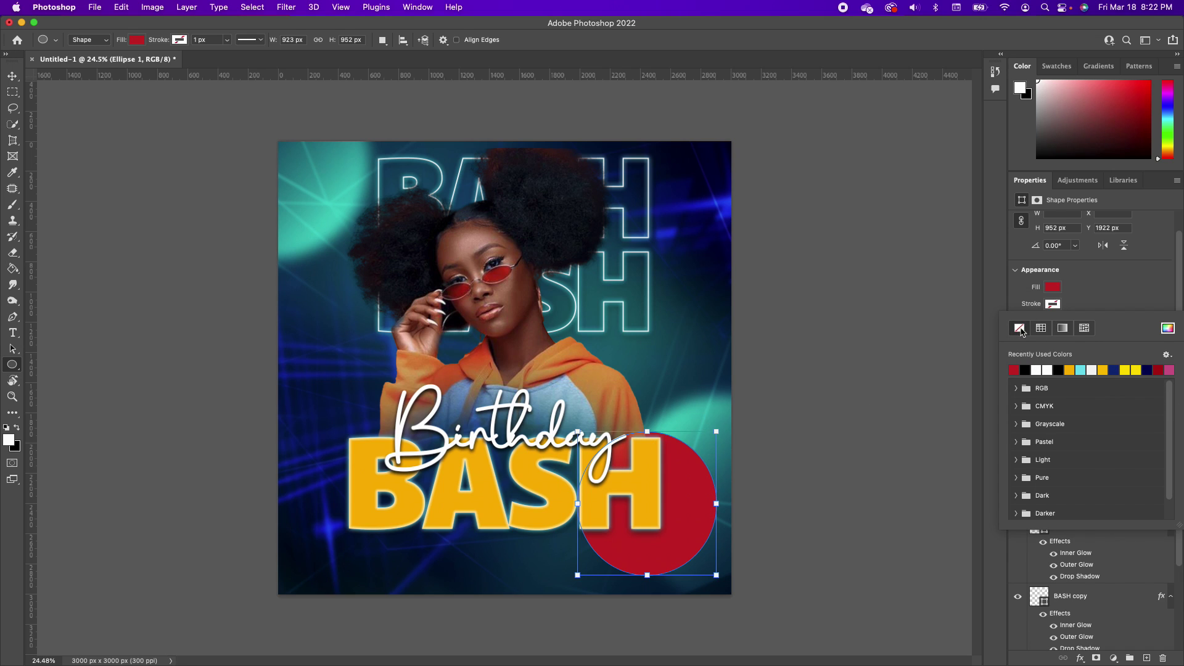
pyautogui.press('v')
pyautogui.moveTo(683, 529)
pyautogui.mouseDown()
pyautogui.moveTo(745, 581)
pyautogui.moveTo(765, 572)
pyautogui.moveTo(746, 592)
pyautogui.mouseUp()
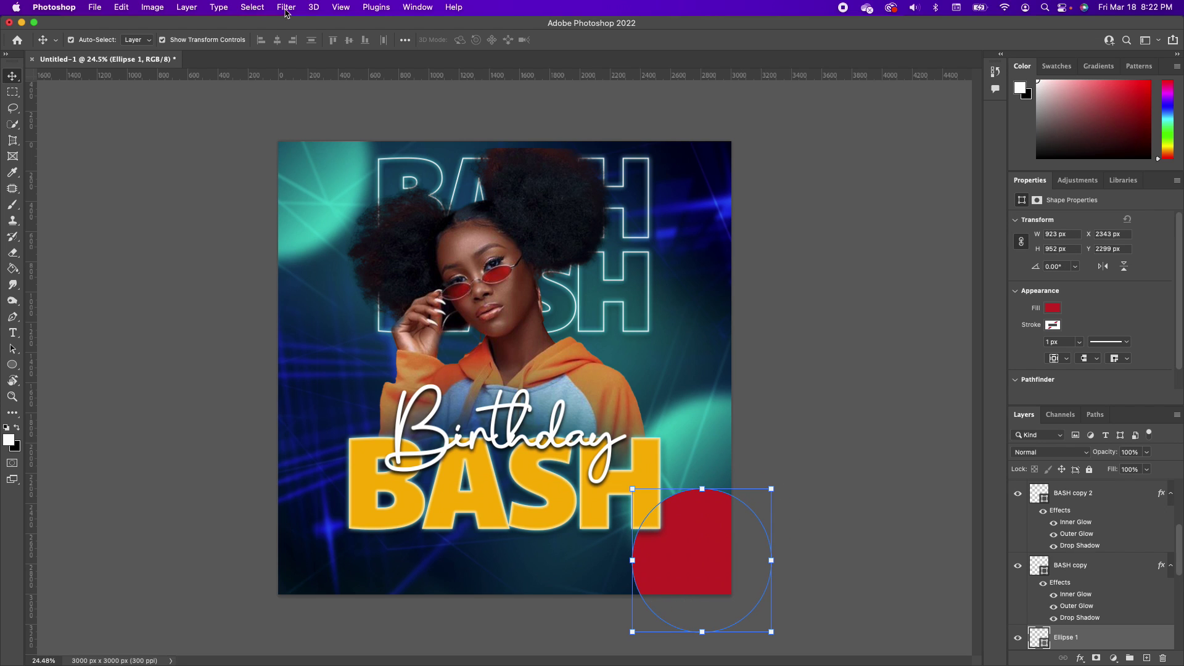
# - Convert Ellipse 1 to a smart object and apply a 20.4 px Gaussian Blur
pyautogui.click(286, 6)
pyautogui.moveTo(311, 166)
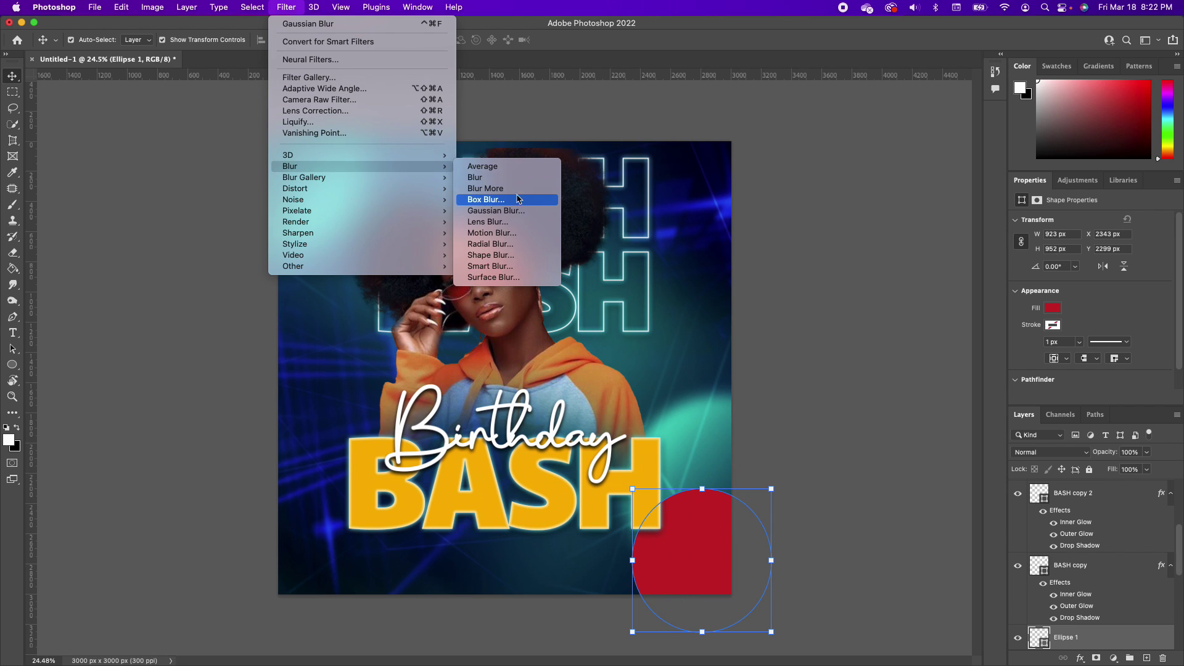
pyautogui.click(509, 214)
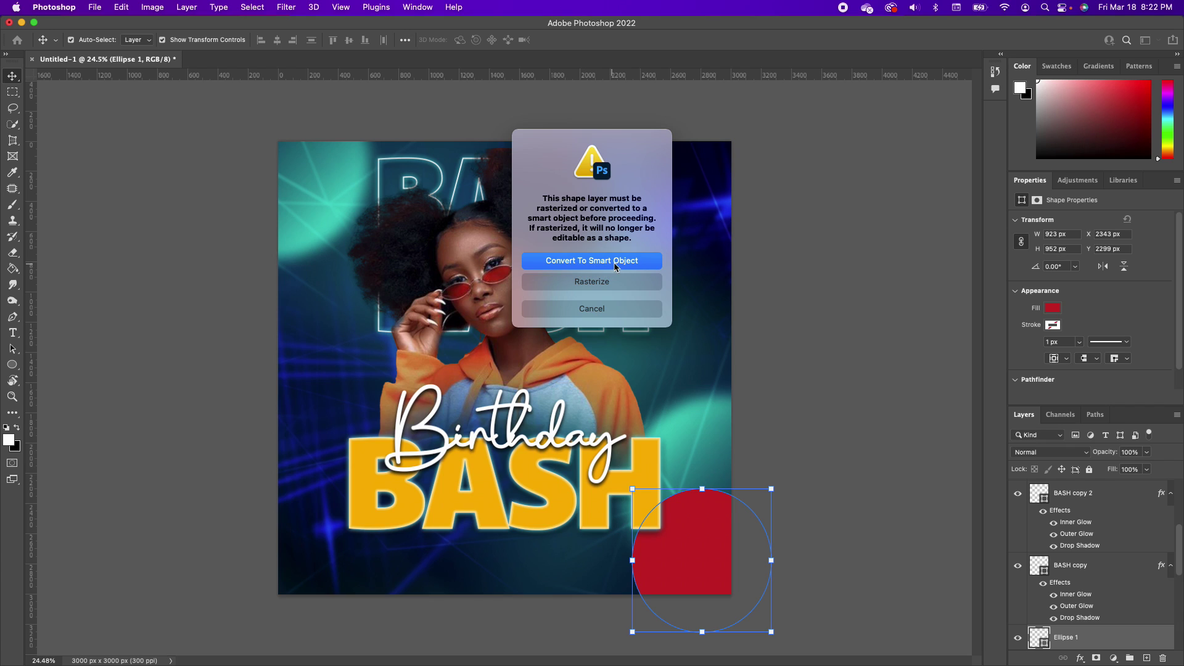
pyautogui.click(624, 264)
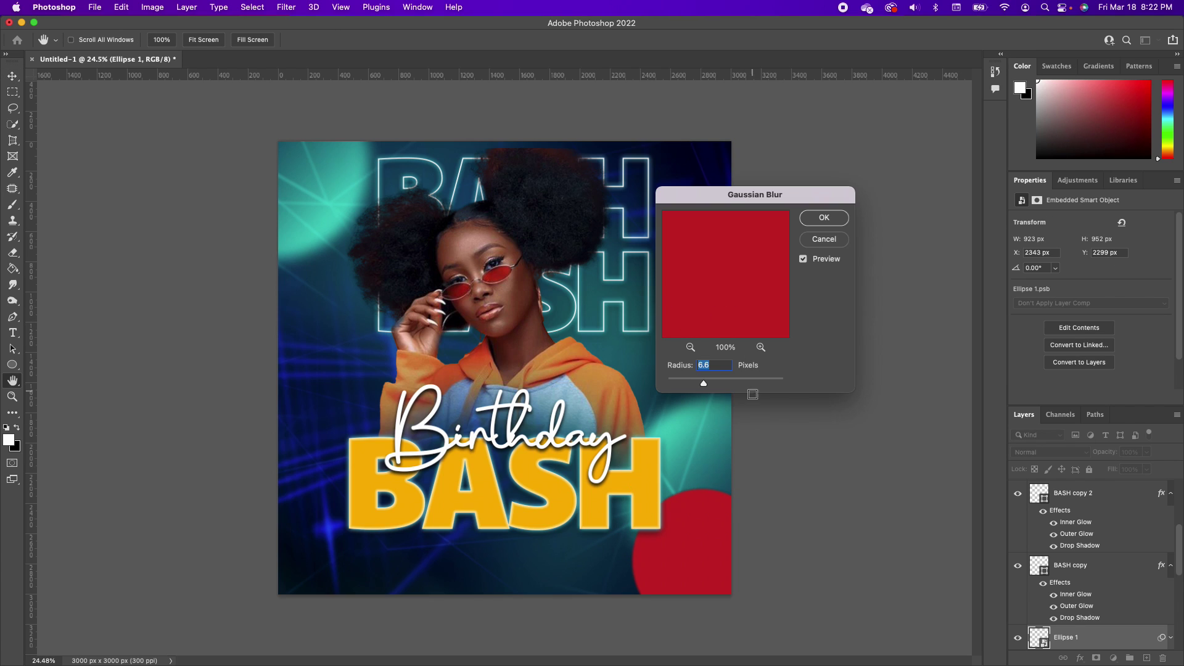
pyautogui.moveTo(705, 383); pyautogui.dragTo(719, 386)
pyautogui.click(823, 218)
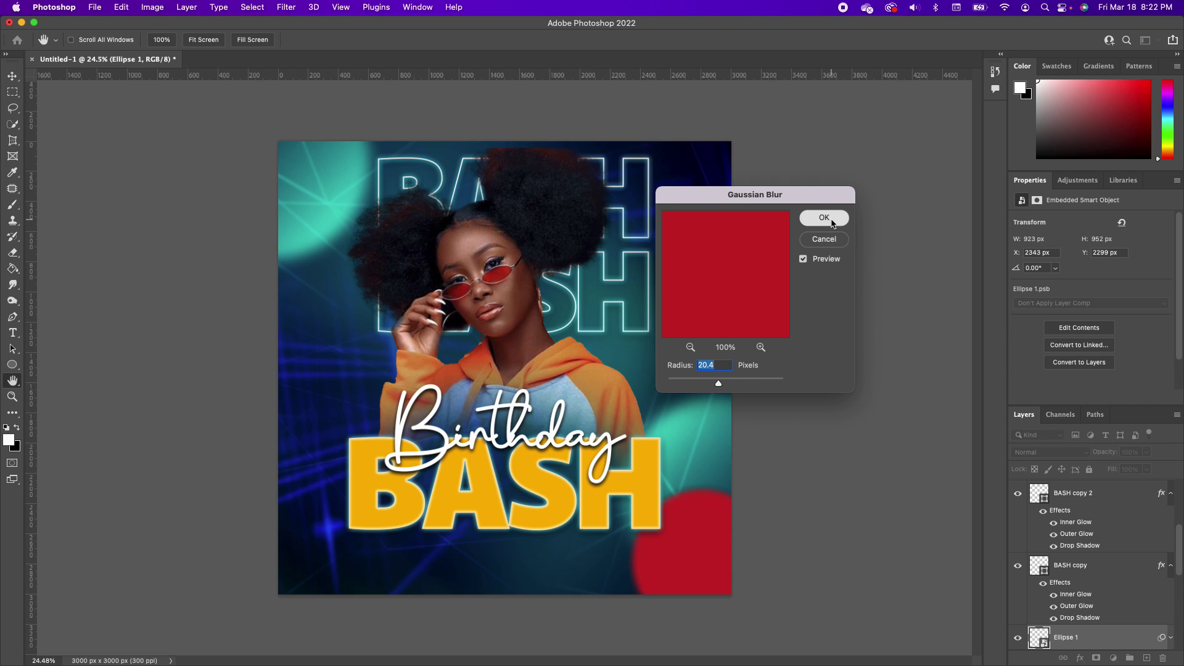
pyautogui.press('v')
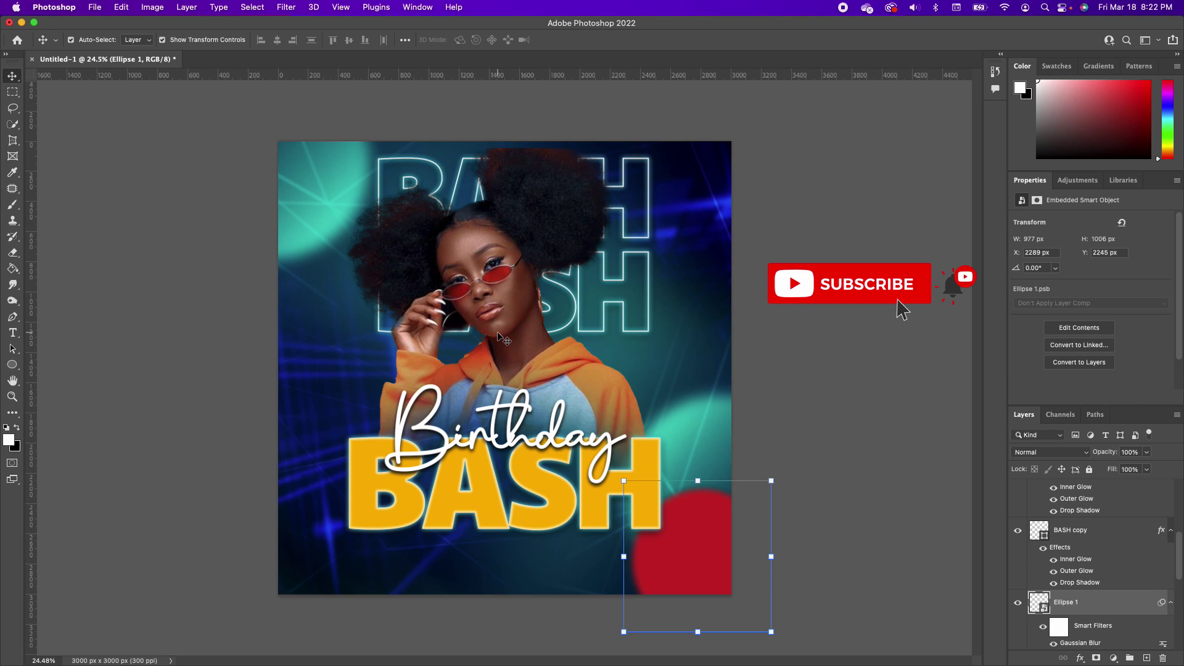
# - Type '31', 'AUG', 'FRIDAY' on three lines at the top-left in Century Gothic Pro
pyautogui.click(15, 335)
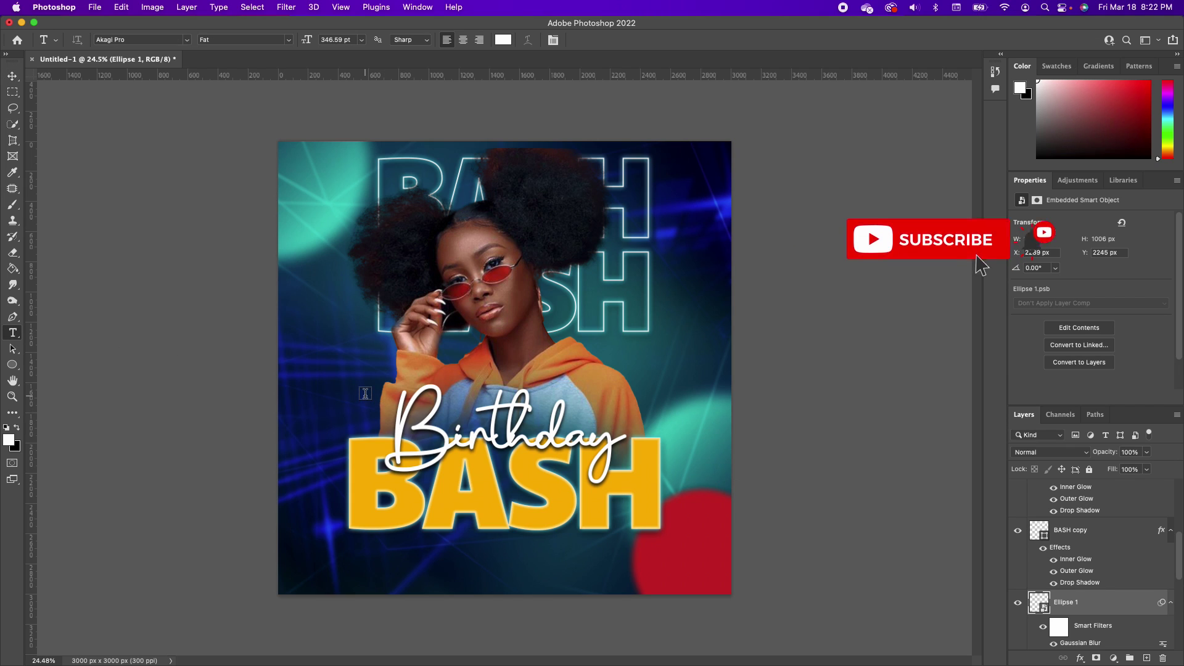
pyautogui.click(305, 173)
pyautogui.click(187, 41)
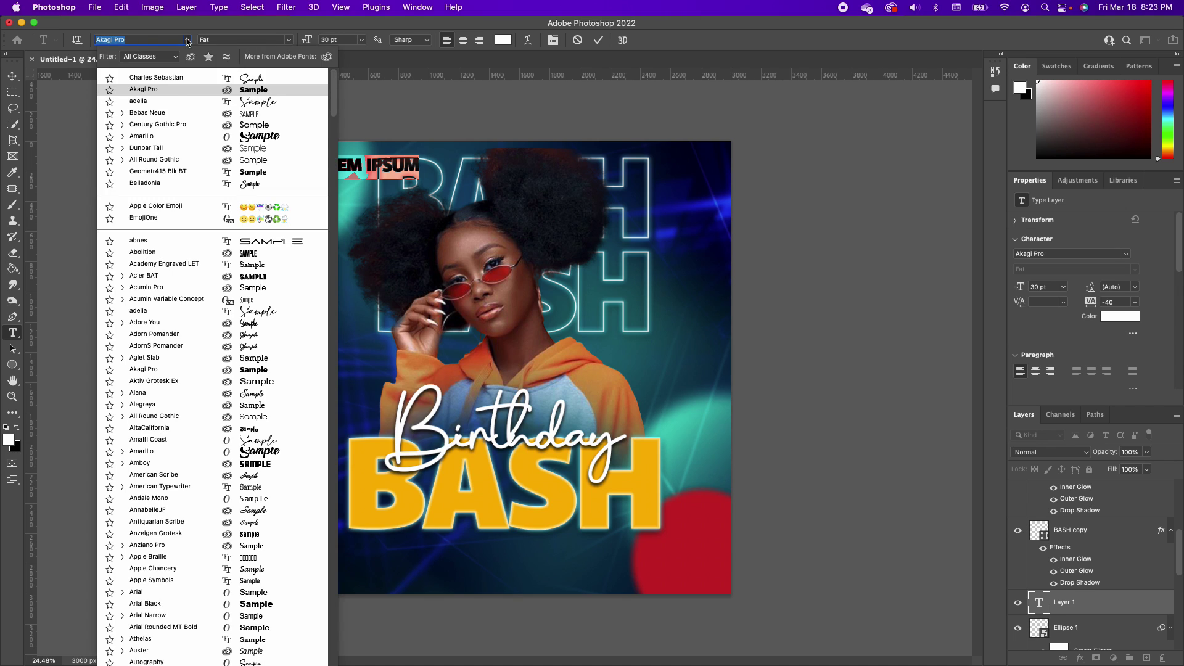
pyautogui.click(155, 120)
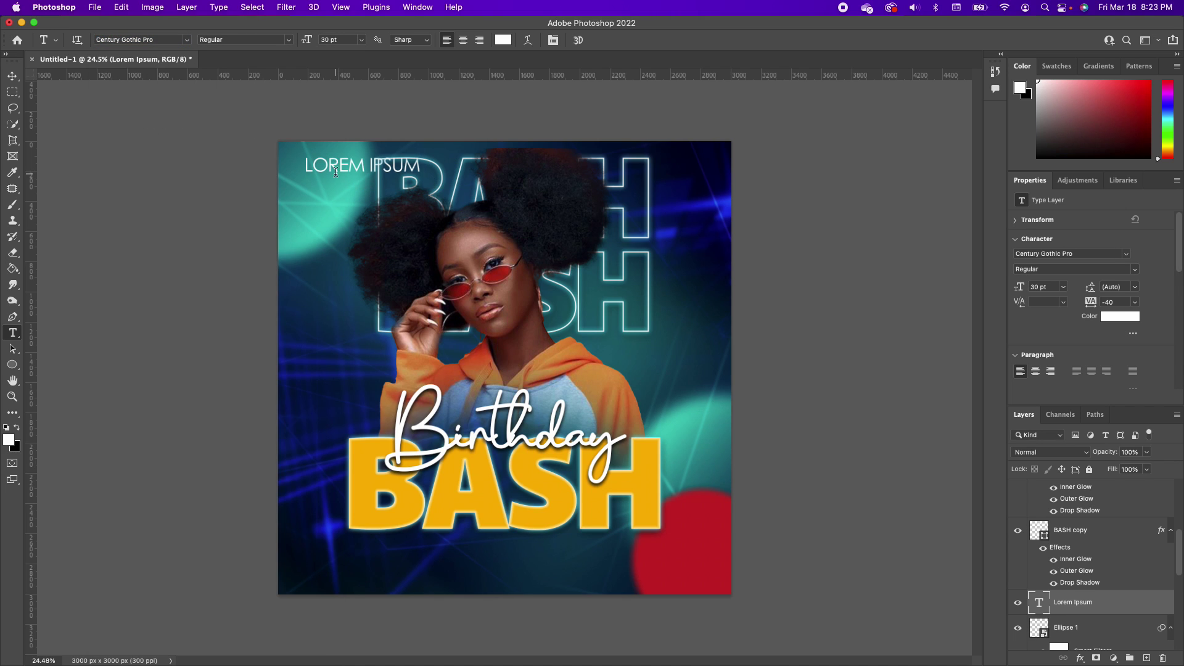
pyautogui.write('31')
pyautogui.press('Return')
pyautogui.write('AUG')
pyautogui.press('Return')
pyautogui.write('FRIDAY')
# - Style the date text Bold with -120 tracking and 24 pt leading
pyautogui.moveTo(364, 209); pyautogui.dragTo(288, 149)
pyautogui.click(288, 39)
pyautogui.click(271, 43)
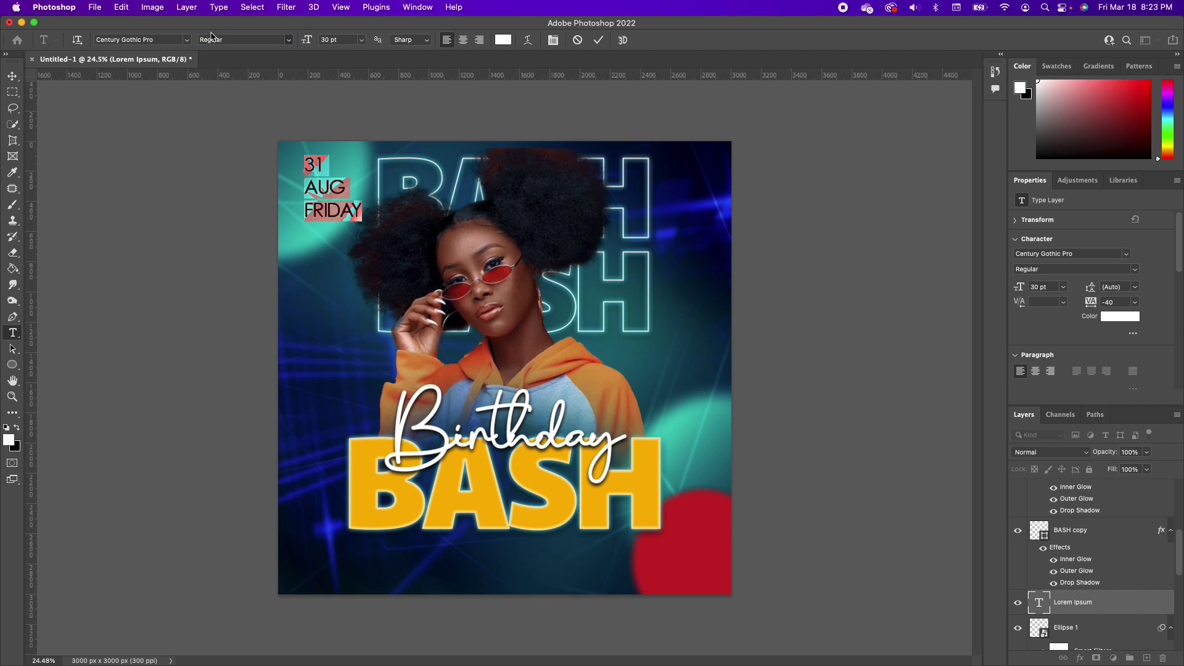
pyautogui.click(288, 39)
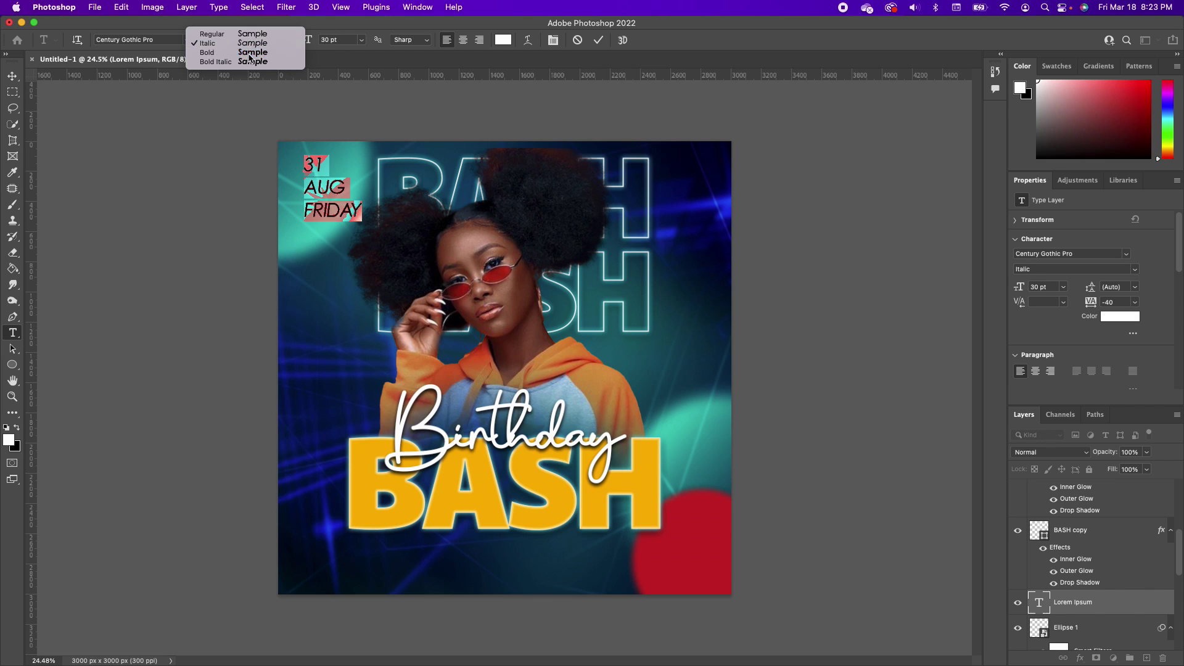
pyautogui.click(271, 53)
pyautogui.scroll(3, 1092, 308)
pyautogui.scroll(-6, 1092, 307)
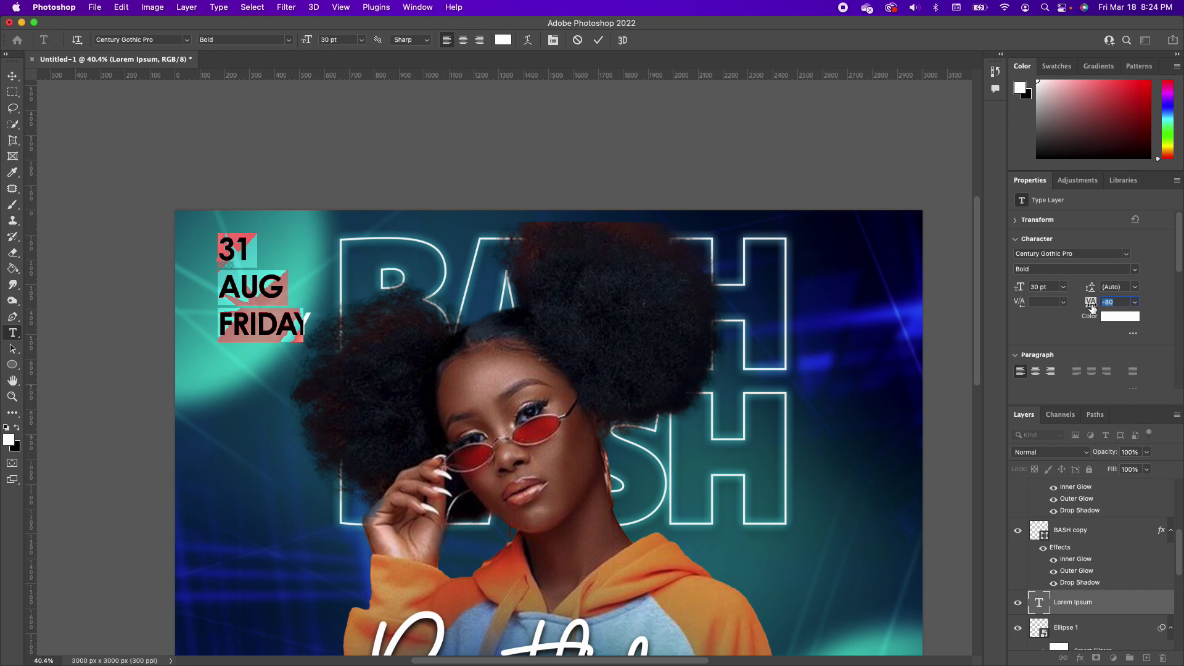
pyautogui.scroll(-2, 1091, 306)
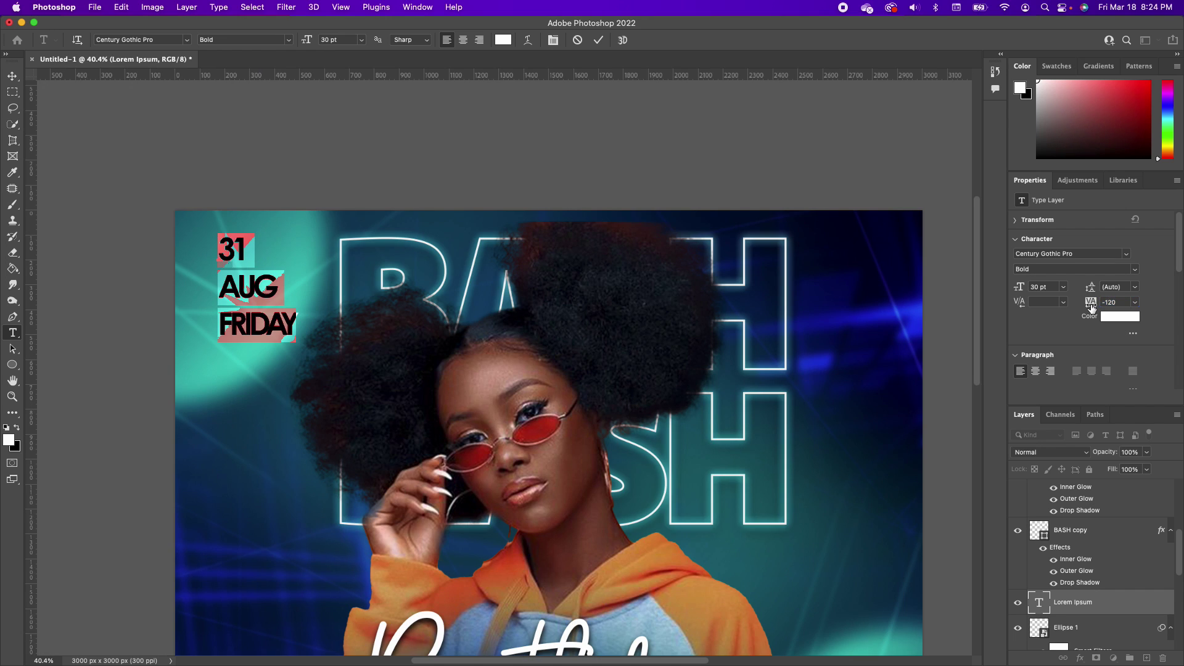
pyautogui.scroll(-7, 1090, 295)
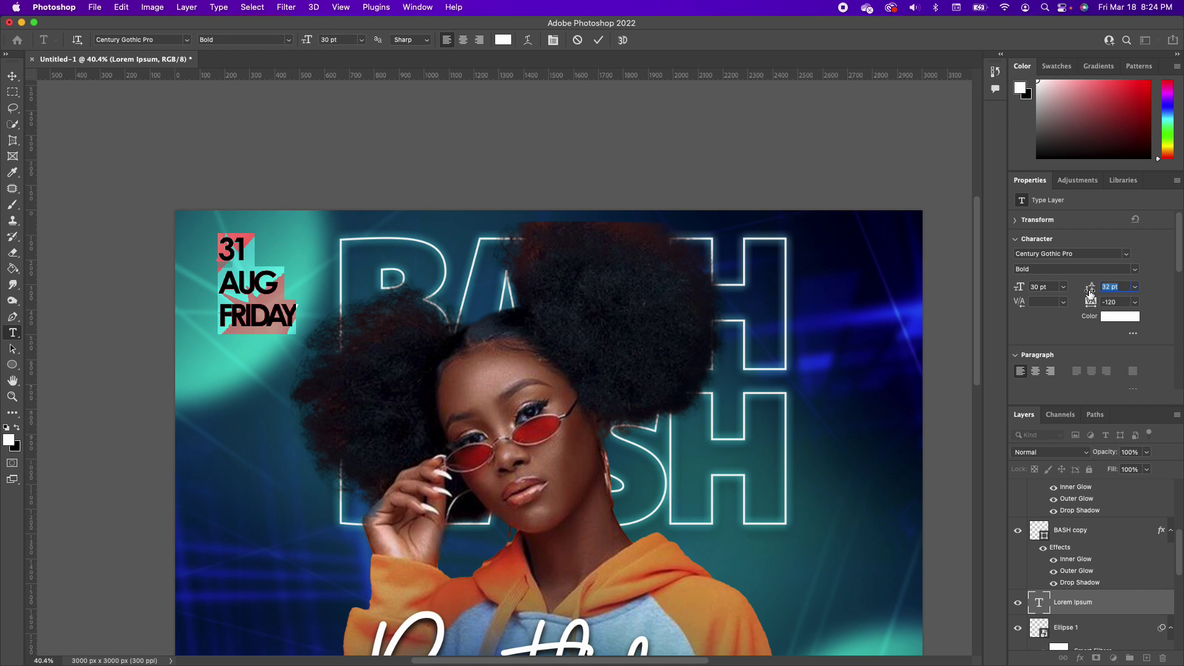
pyautogui.scroll(-7, 1089, 295)
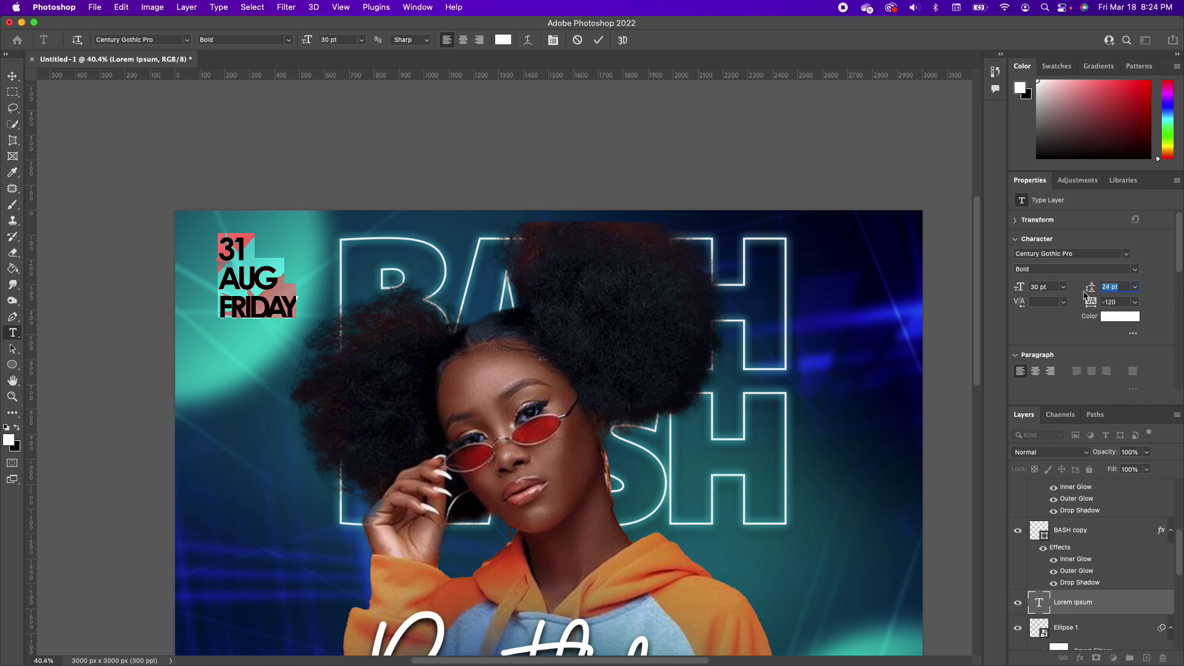
pyautogui.scroll(2, 1083, 296)
pyautogui.click(246, 247)
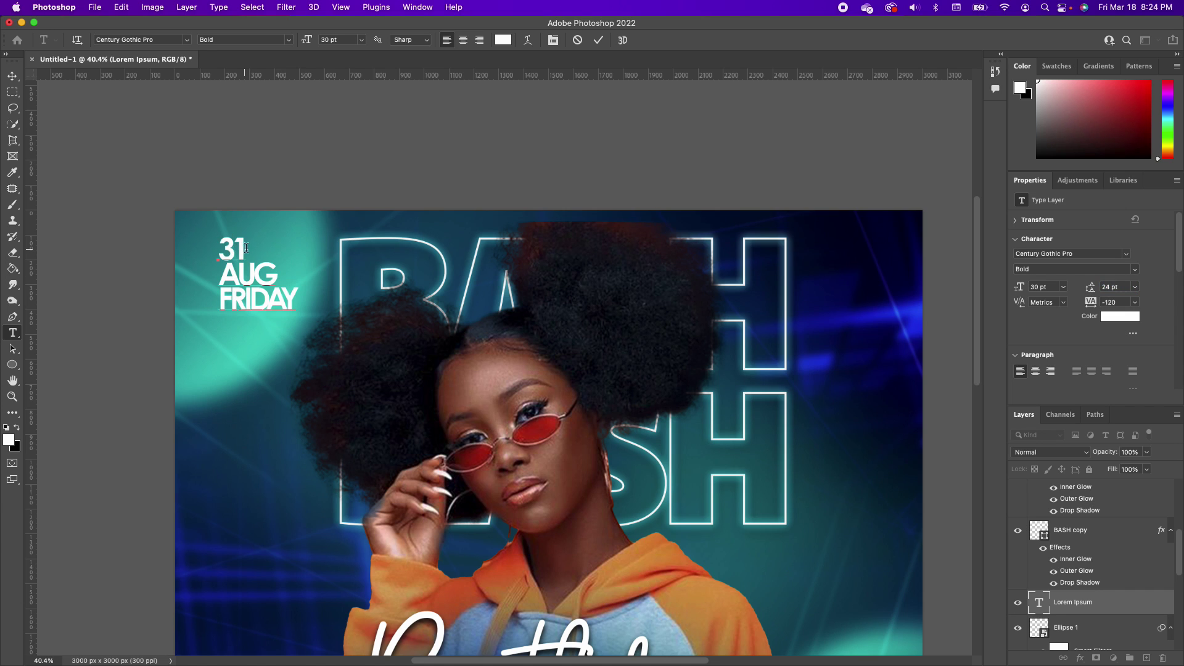
pyautogui.doubleClick(223, 246)
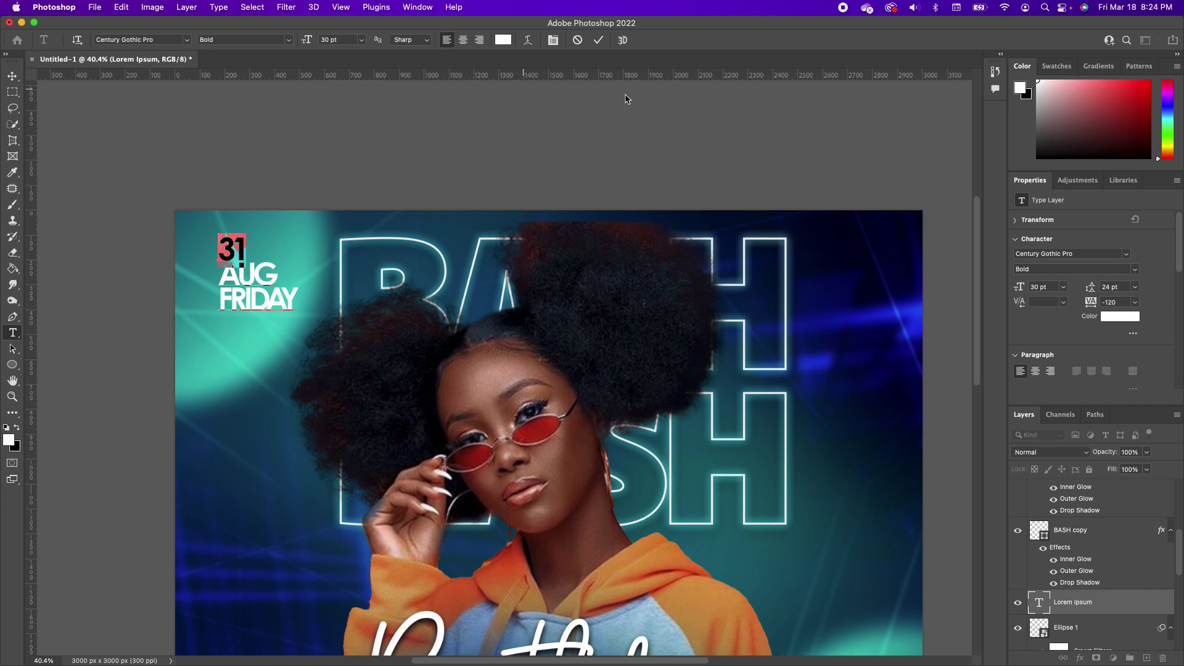
# - Make the 31 red at 75 pt and enlarge AUG to 38 pt
pyautogui.moveTo(1020, 293); pyautogui.dragTo(1045, 288)
pyautogui.press('Down')
pyautogui.hotkey('shift', 'Left')
pyautogui.hotkey('shift', 'Left')
pyautogui.hotkey('shift', 'Left')
pyautogui.moveTo(1018, 292); pyautogui.dragTo(1022, 289)
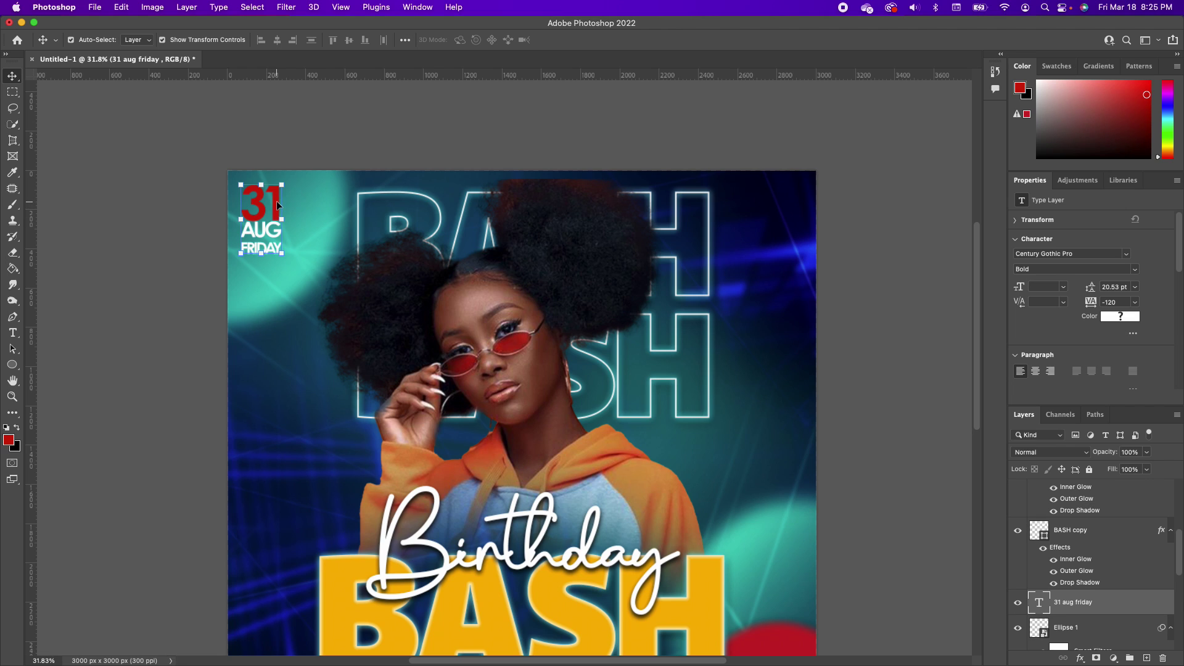
# - Copy the BASH copy layer style and paste it onto the 31 aug friday layer
pyautogui.click(439, 205)
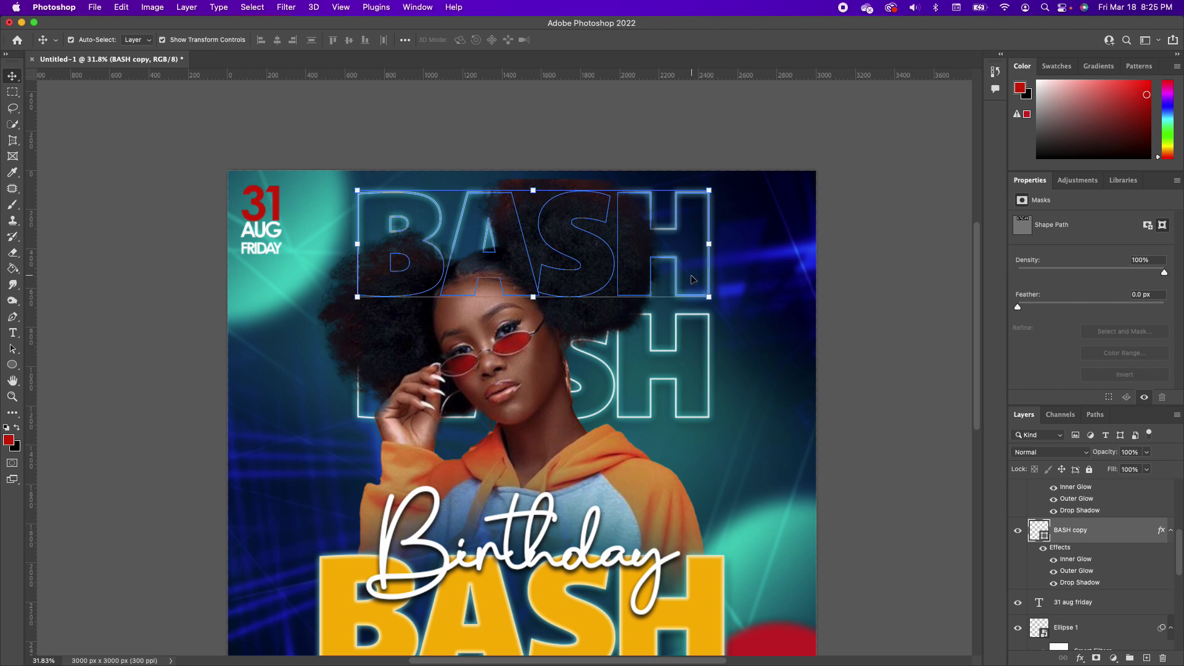
pyautogui.rightClick(1132, 530)
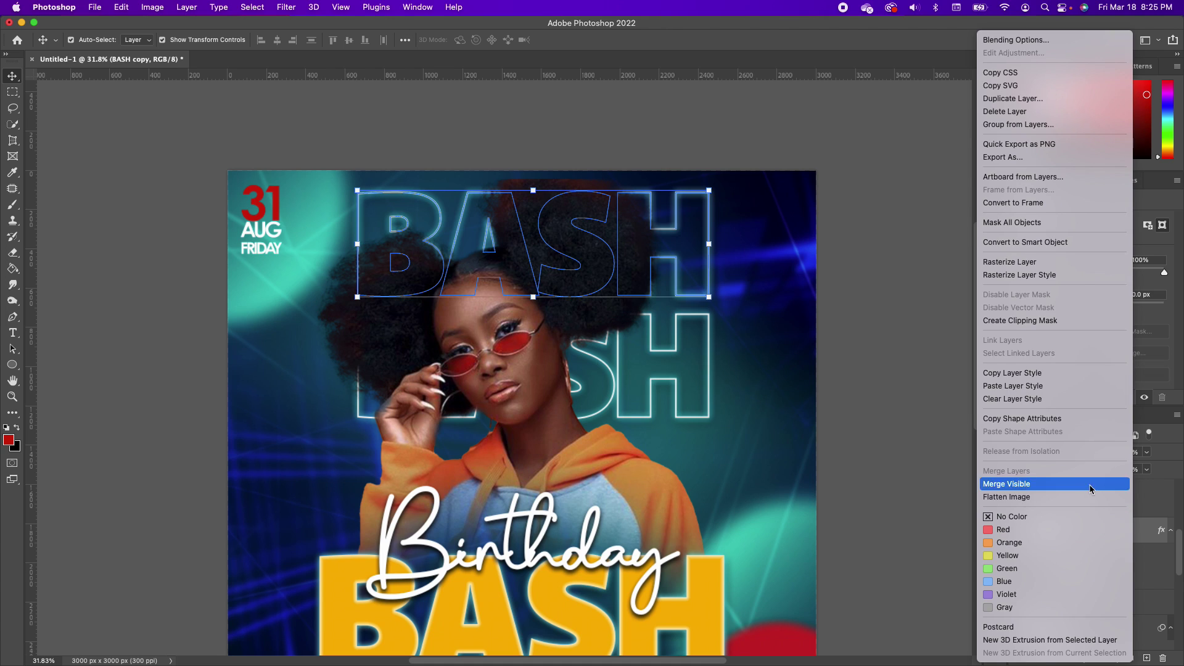
pyautogui.click(1019, 387)
pyautogui.click(263, 223)
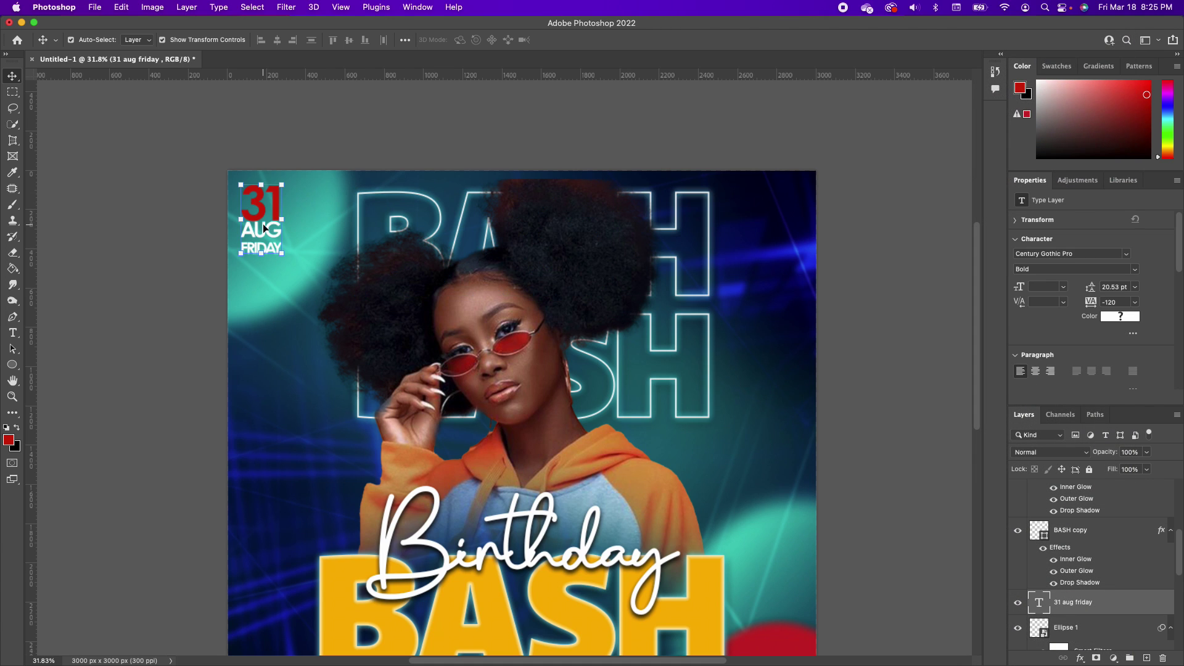
pyautogui.rightClick(1117, 602)
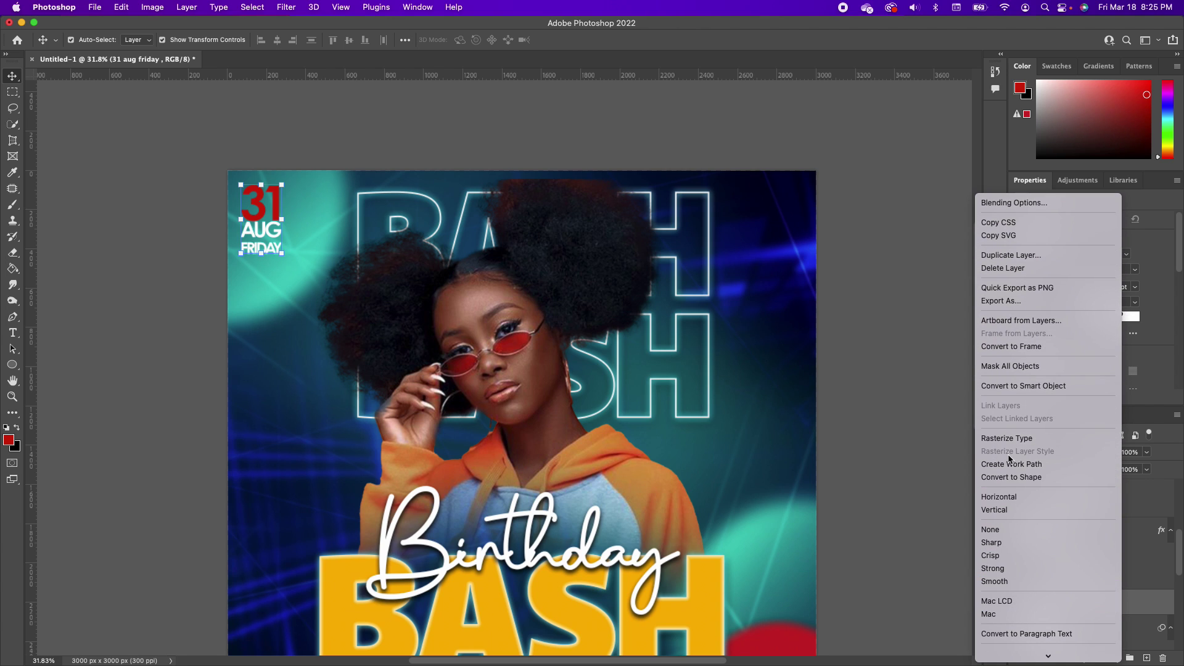
pyautogui.moveTo(1029, 662)
pyautogui.click(729, 314)
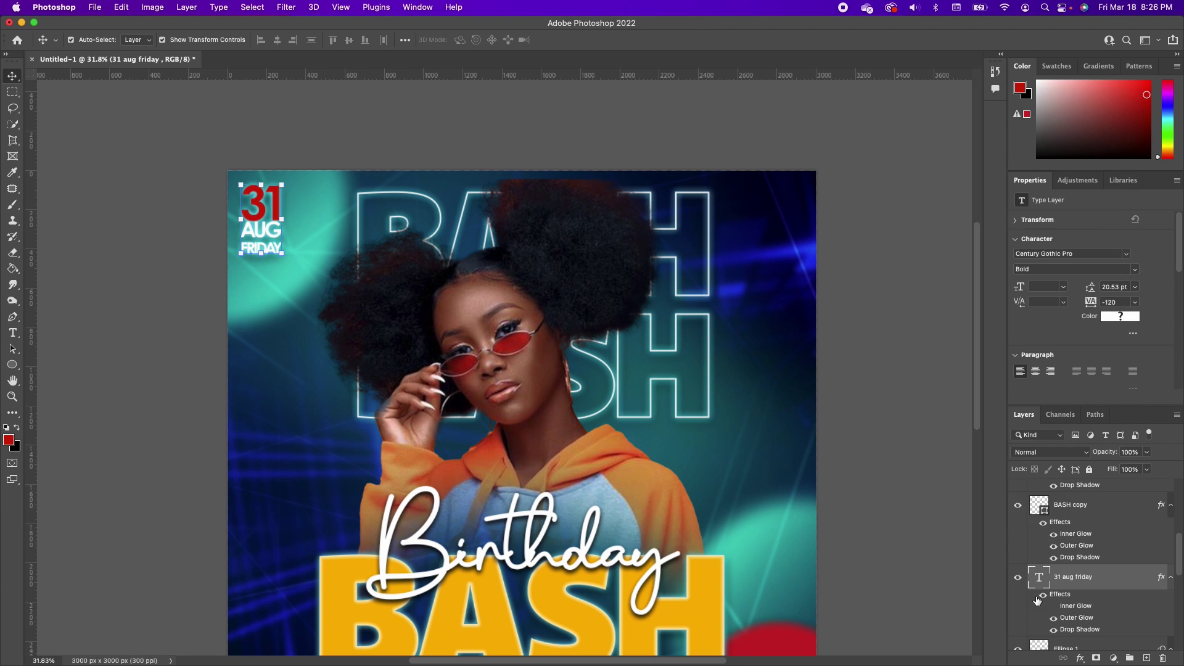
# - Type a white number 7 in Bebas Neue on the left of the canvas
pyautogui.press('t')
pyautogui.click(280, 339)
pyautogui.write('7')
pyautogui.moveTo(289, 325); pyautogui.dragTo(274, 327)
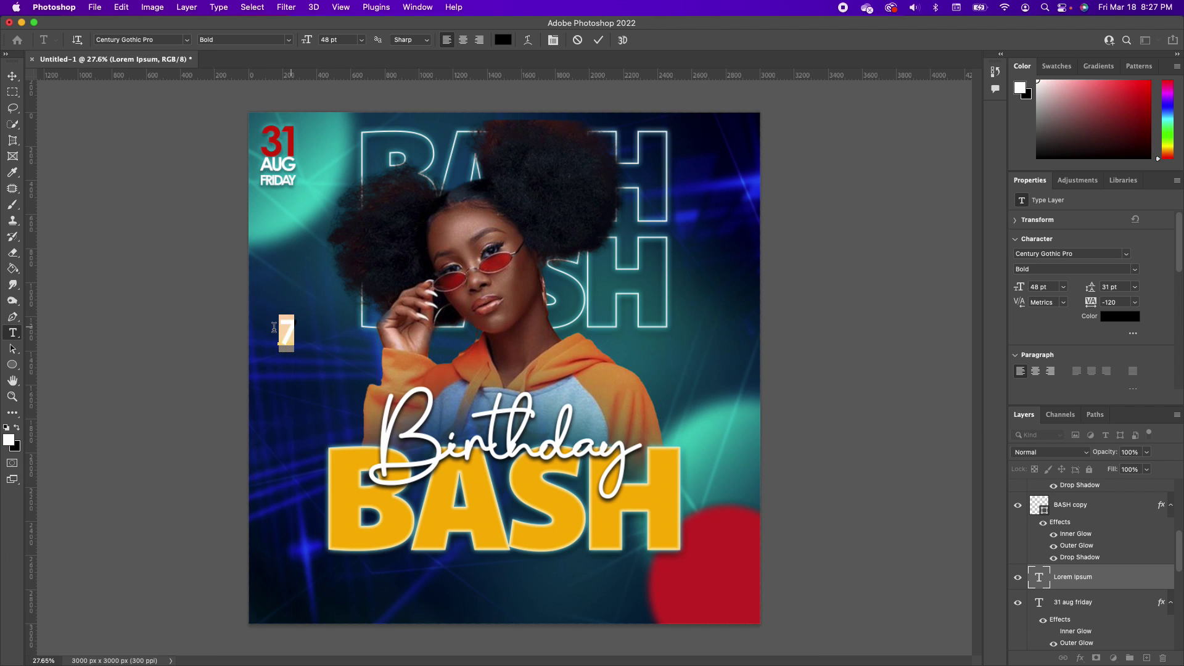
pyautogui.click(17, 428)
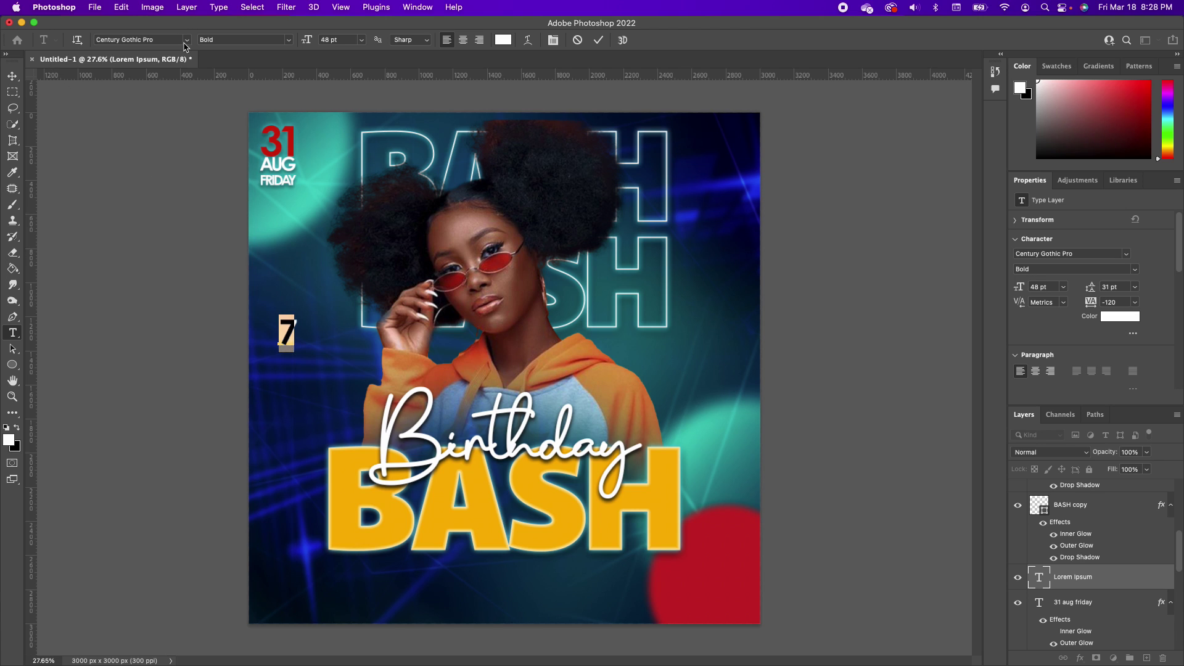
pyautogui.click(186, 40)
pyautogui.press('Down')
pyautogui.press('Down')
pyautogui.press('Down')
pyautogui.press('Down')
pyautogui.press('Down')
pyautogui.press('Down')
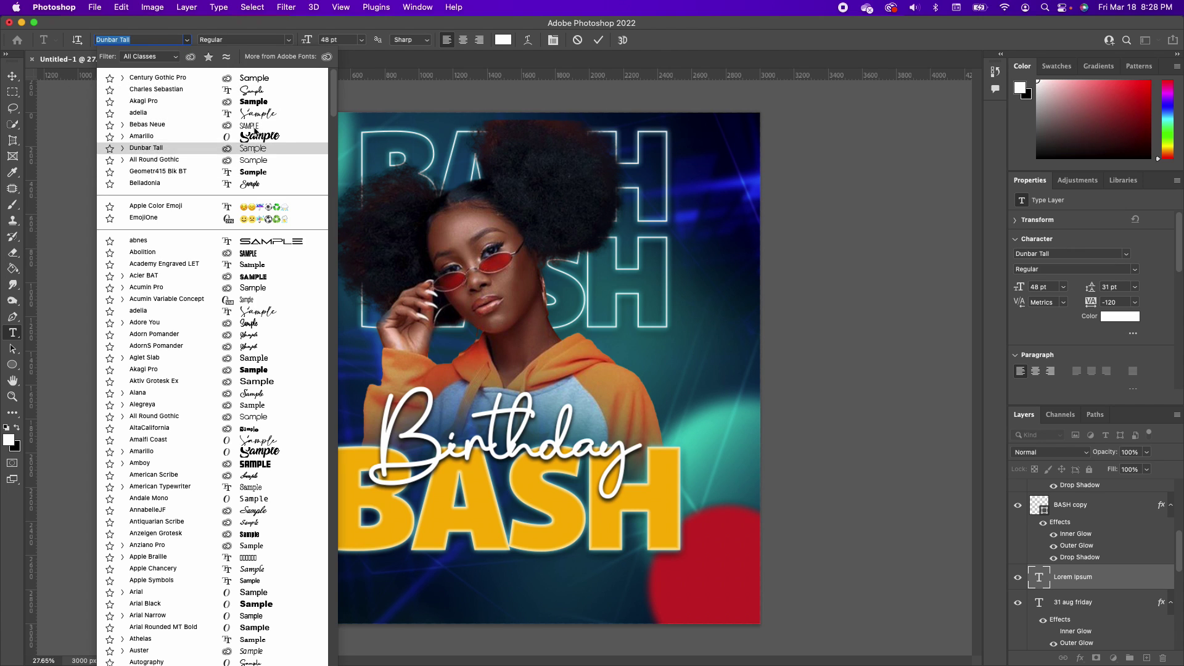
pyautogui.click(254, 126)
pyautogui.click(255, 127)
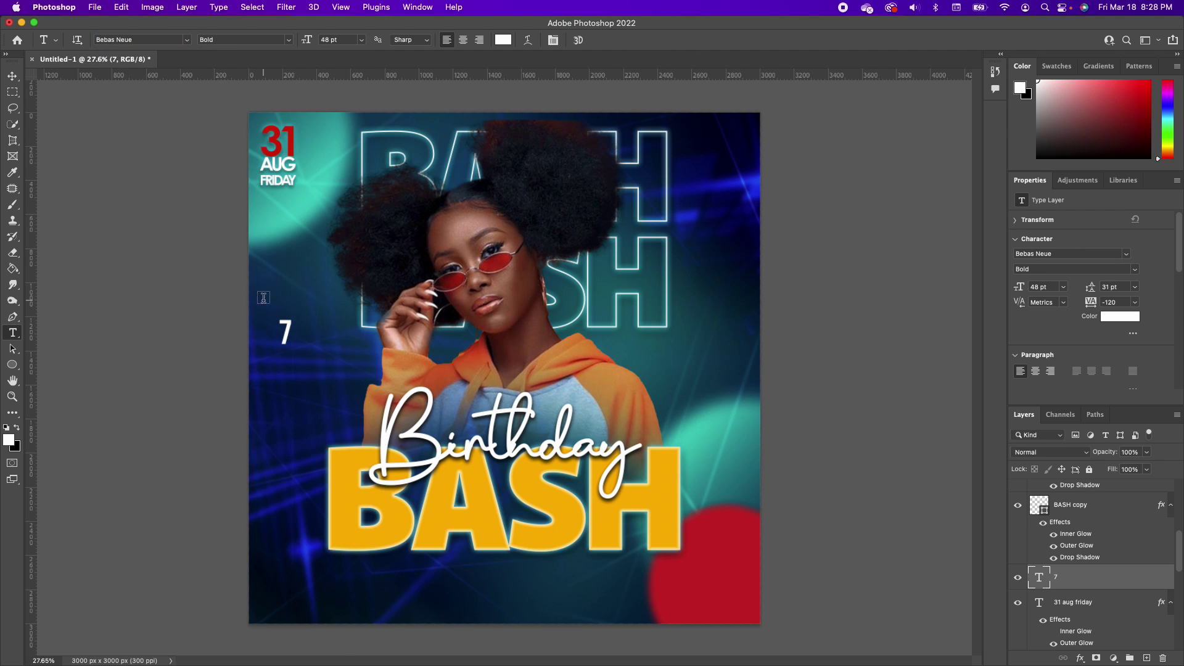
# - Enlarge the 7 to about 80 pt and set its font style to Regular
pyautogui.click(15, 74)
pyautogui.moveTo(294, 316); pyautogui.dragTo(300, 290)
pyautogui.press('Return')
pyautogui.doubleClick(291, 333)
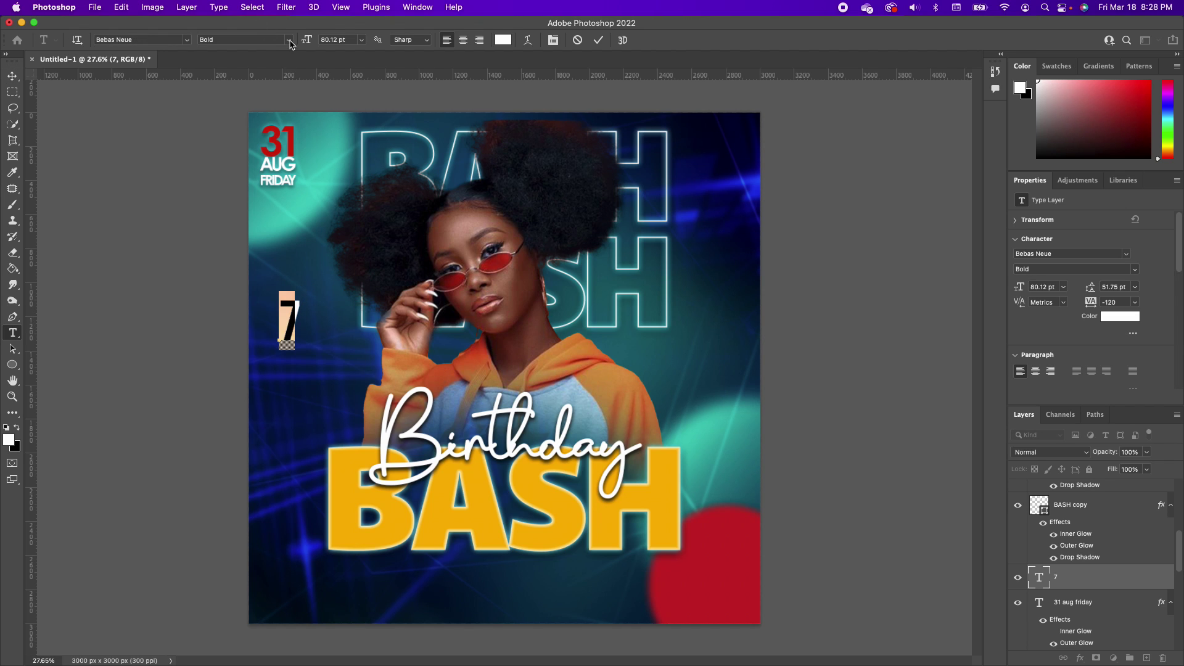
pyautogui.click(290, 41)
pyautogui.click(246, 61)
# - Move the 7 down onto the red circle beside BASH
pyautogui.click(12, 75)
pyautogui.click(211, 339)
pyautogui.moveTo(303, 337); pyautogui.dragTo(705, 617)
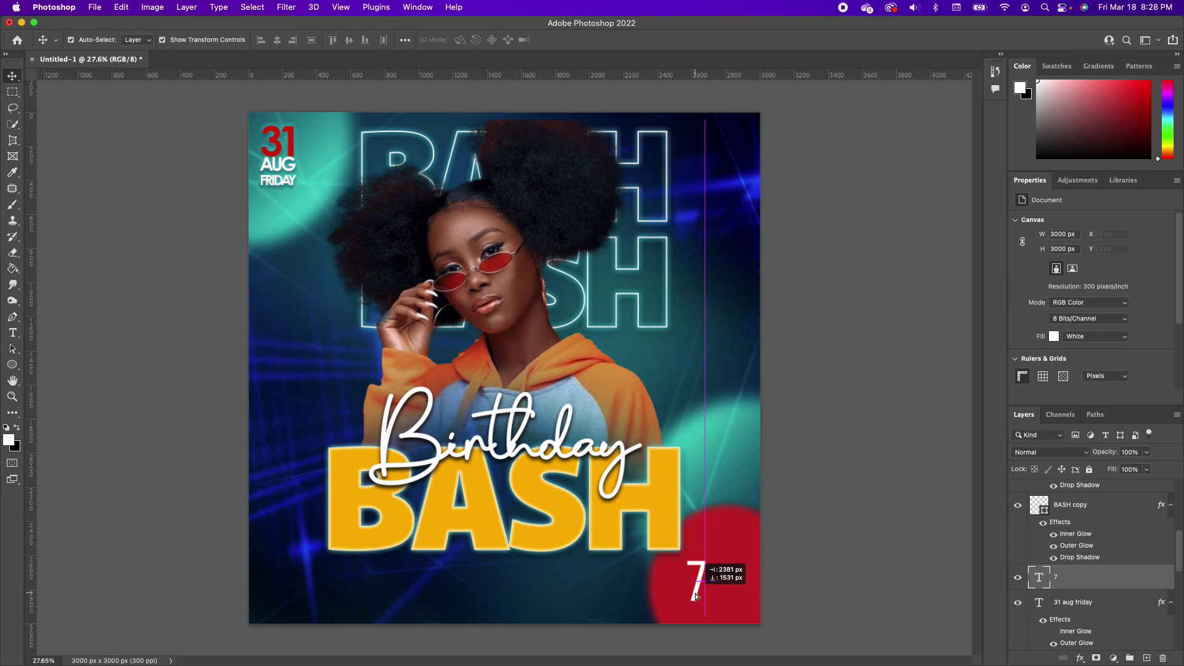